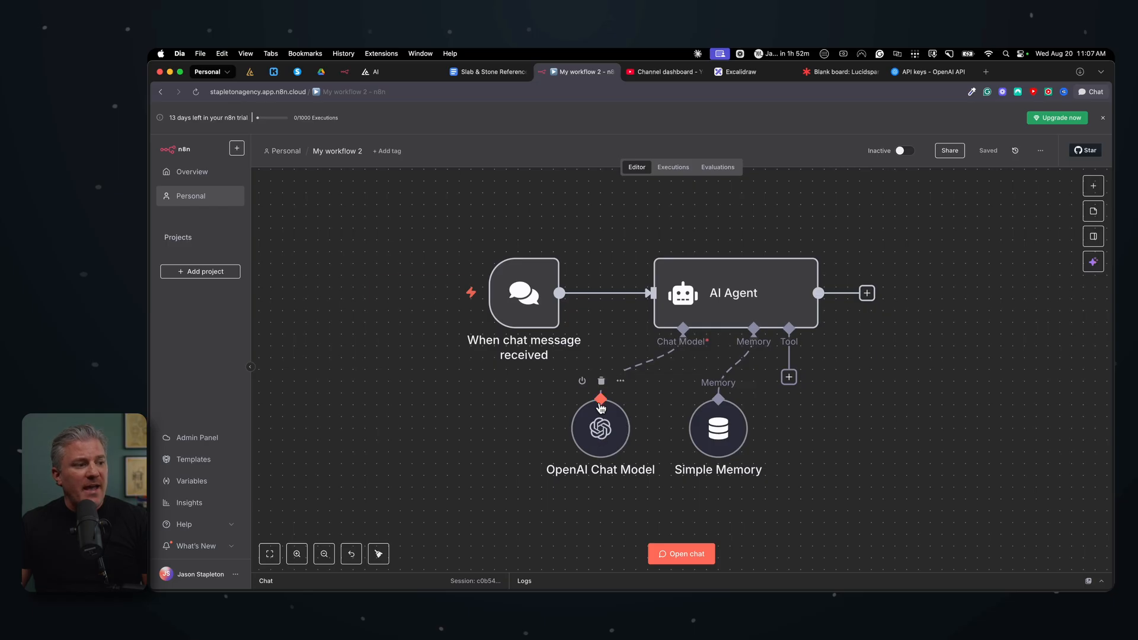
Step: Switch to the Slab & Stone website tab and open its chat widget to preview the chatbot
left_click(598, 428)
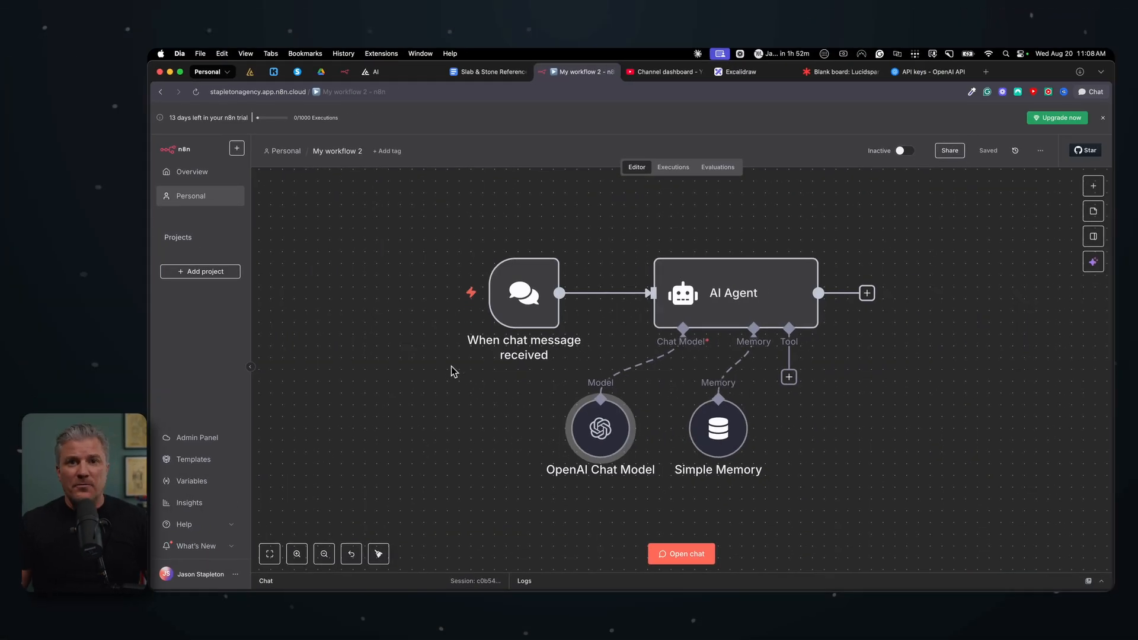
mouse_move(508, 237)
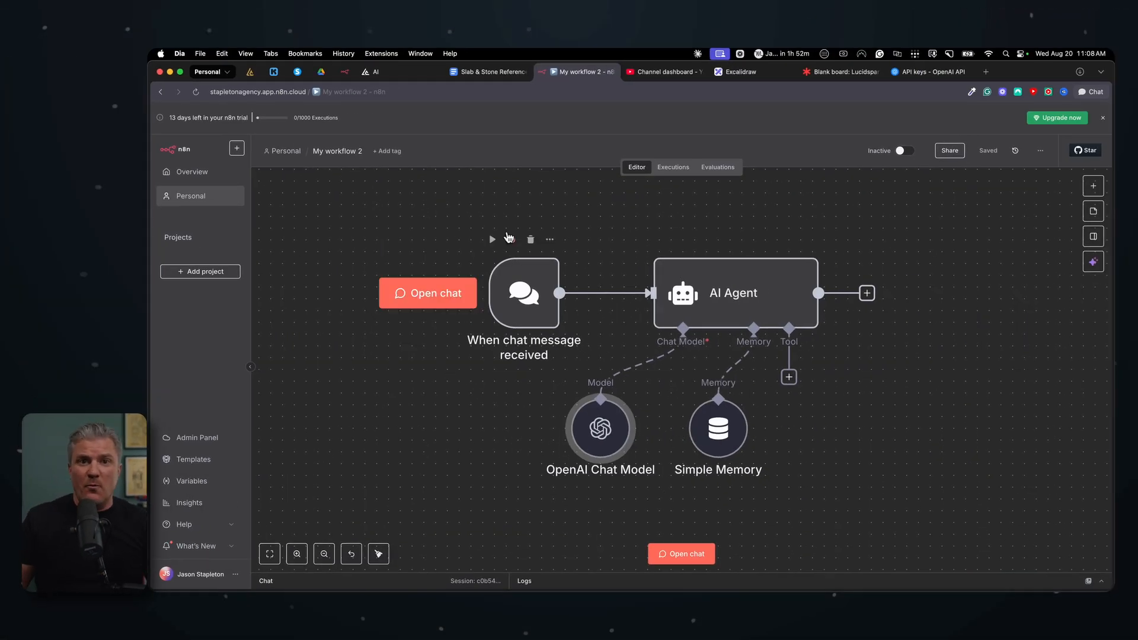
left_click(475, 73)
left_click(375, 72)
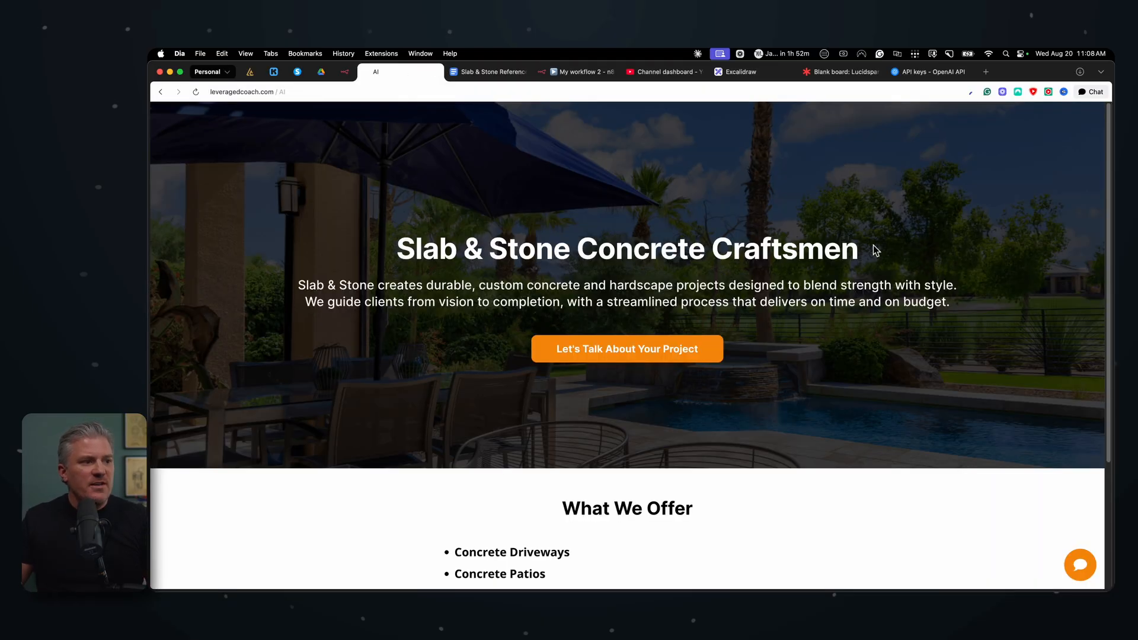
left_click(1078, 564)
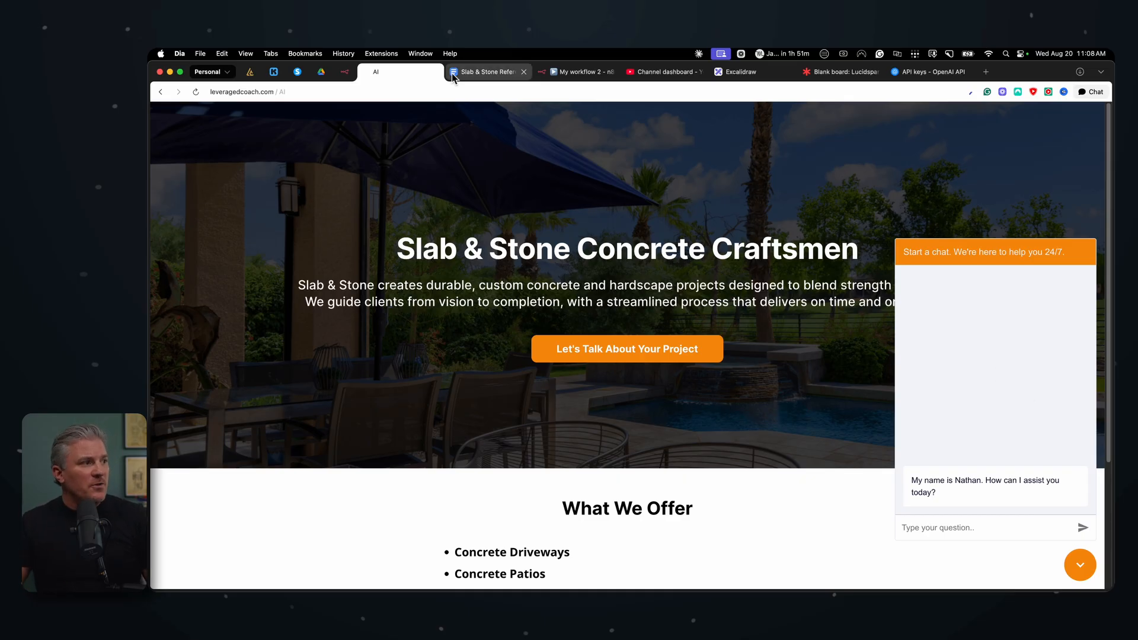
Step: Add a Gmail Tool that sends a message to the AI Agent's Tool connection in the workflow
left_click(568, 77)
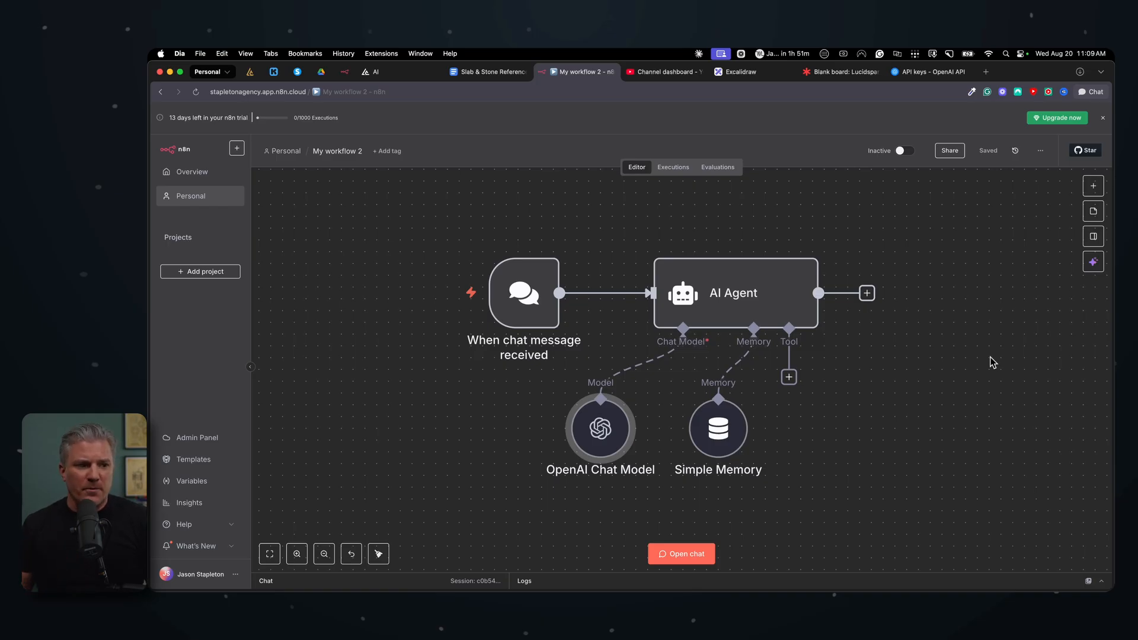
left_click(789, 377)
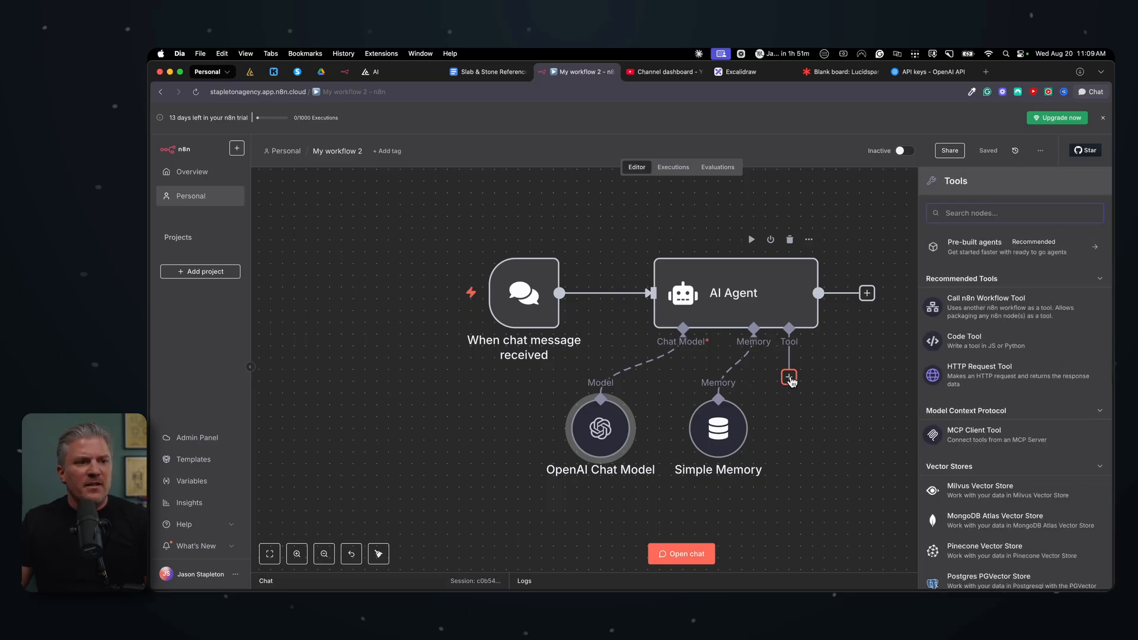
scroll(1007, 477, "down", 15)
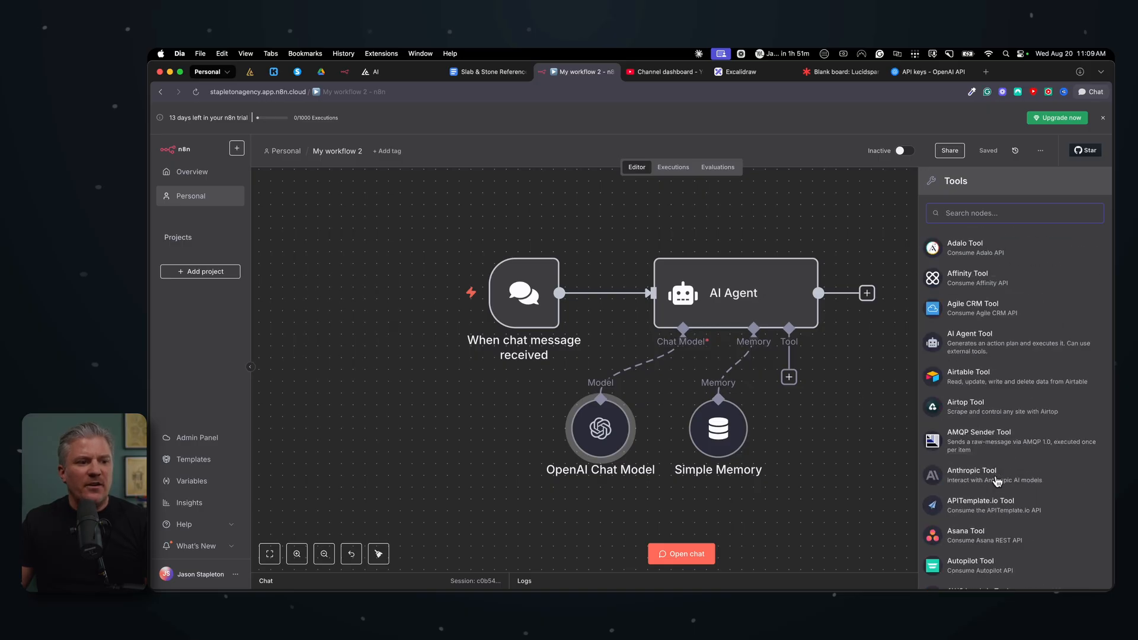
scroll(997, 482, "down", 20)
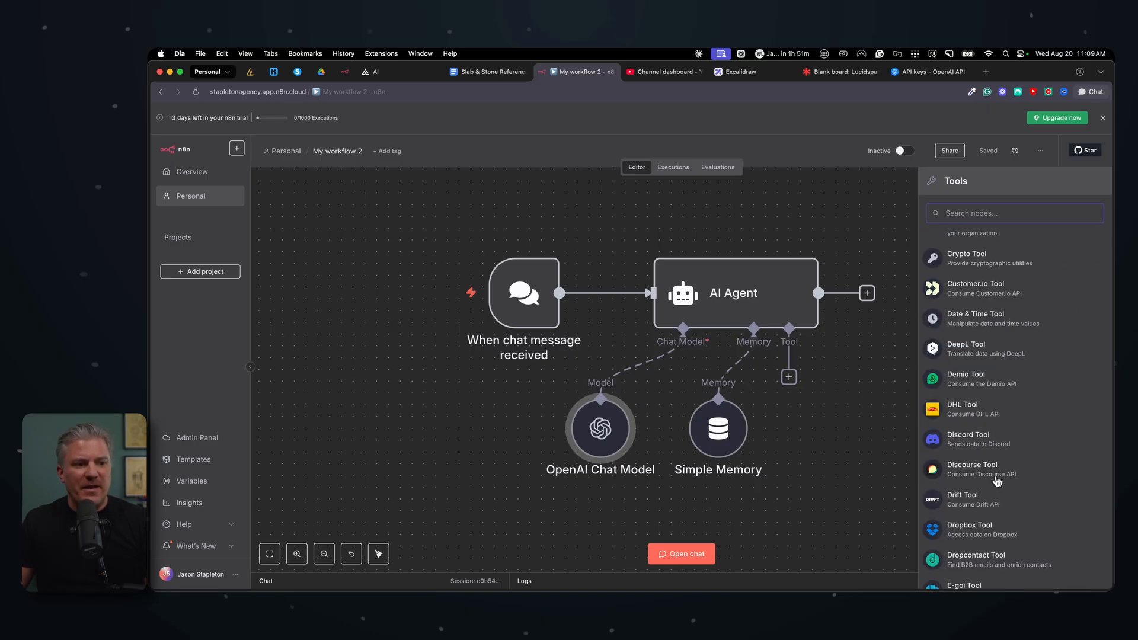
scroll(1001, 477, "up", 20)
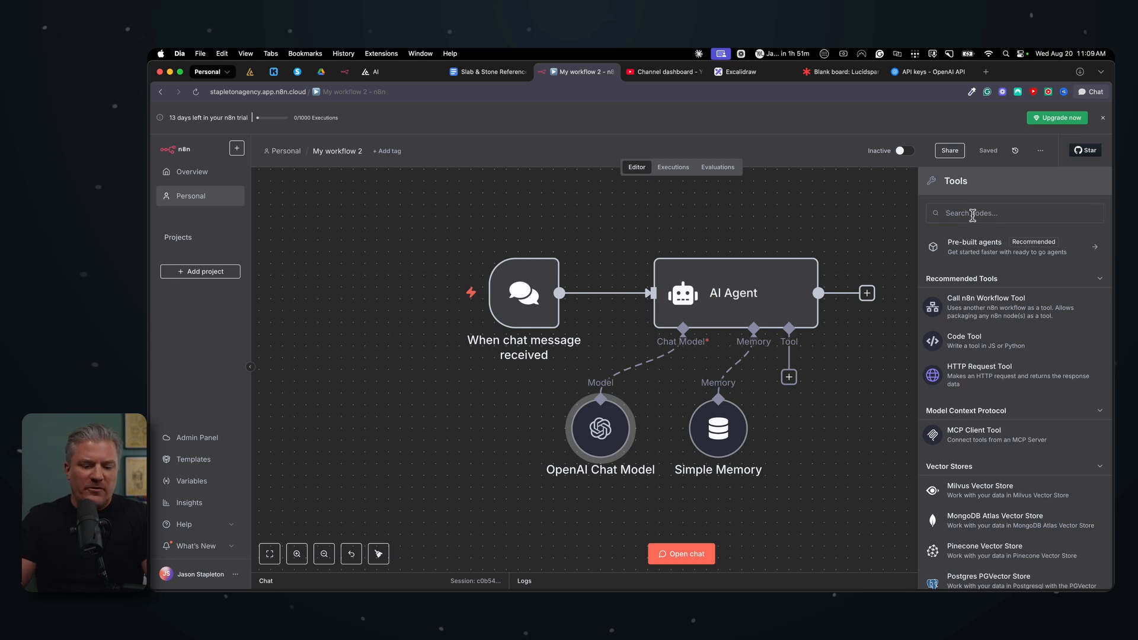
type("gmail")
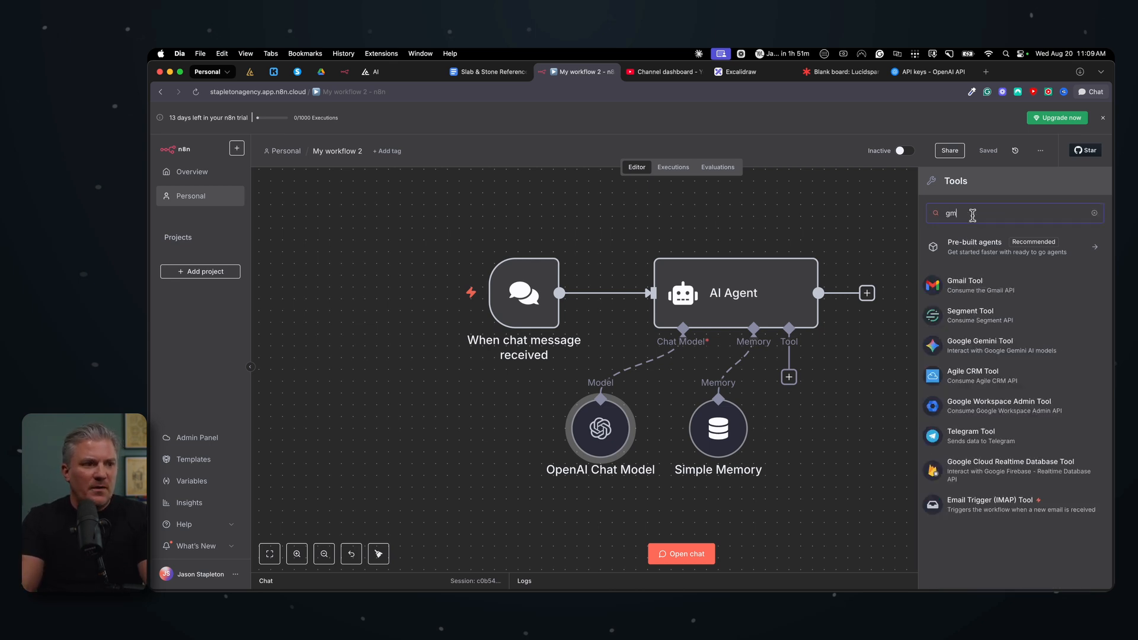
left_click(981, 287)
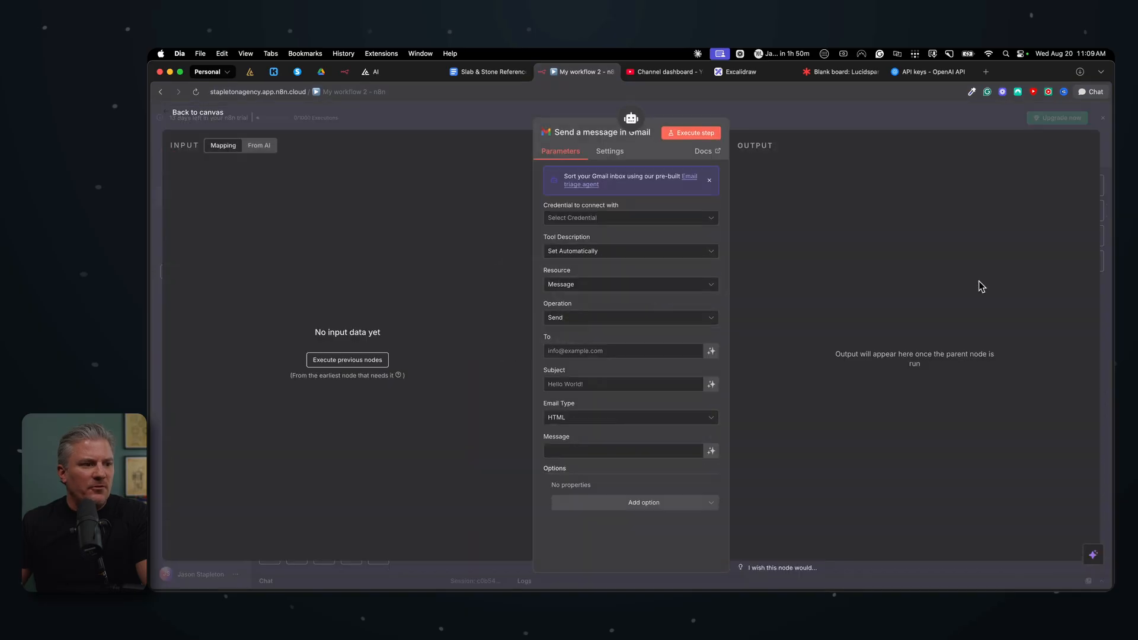
left_click(772, 116)
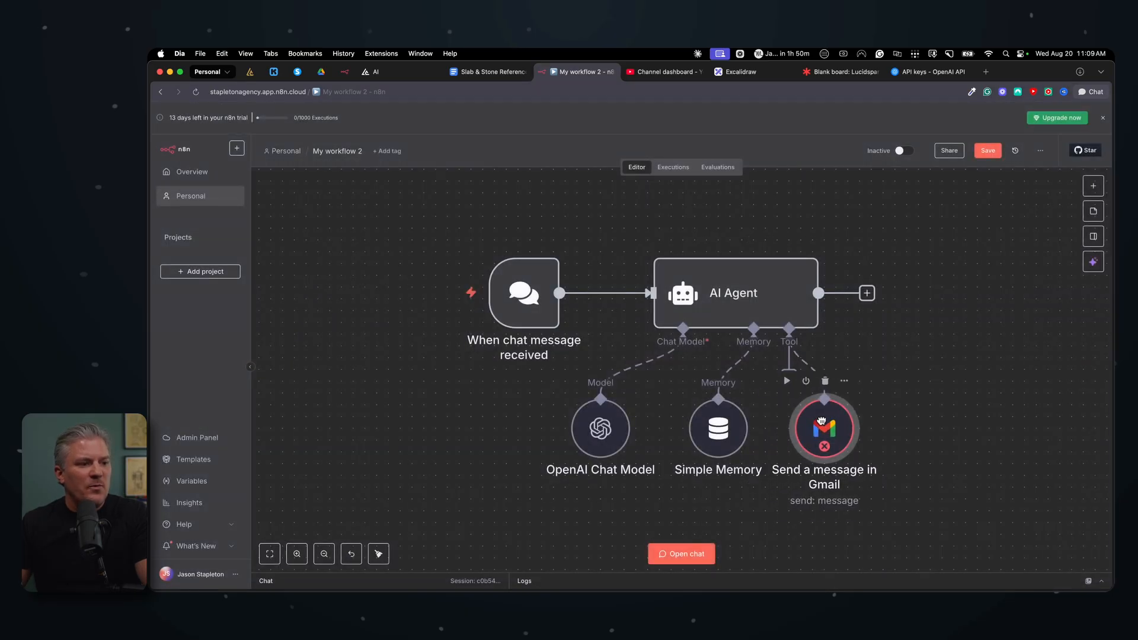
left_click_drag(826, 421, 828, 420)
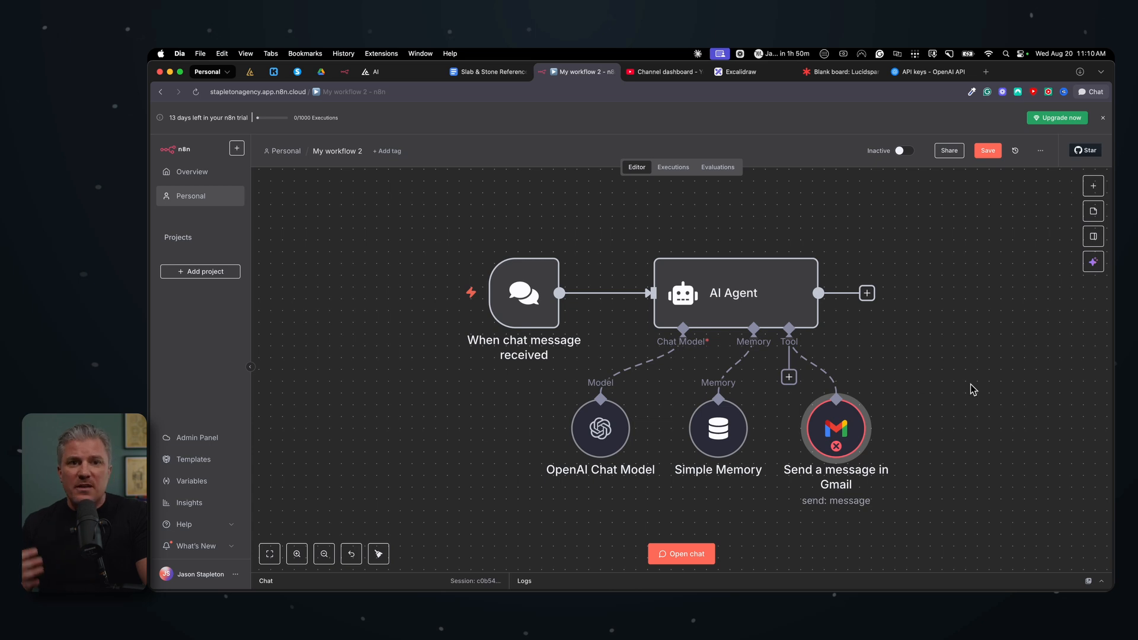
Step: Search the agent's tool list for Slack, Telegram and WhatsApp tools without adding any
left_click(795, 380)
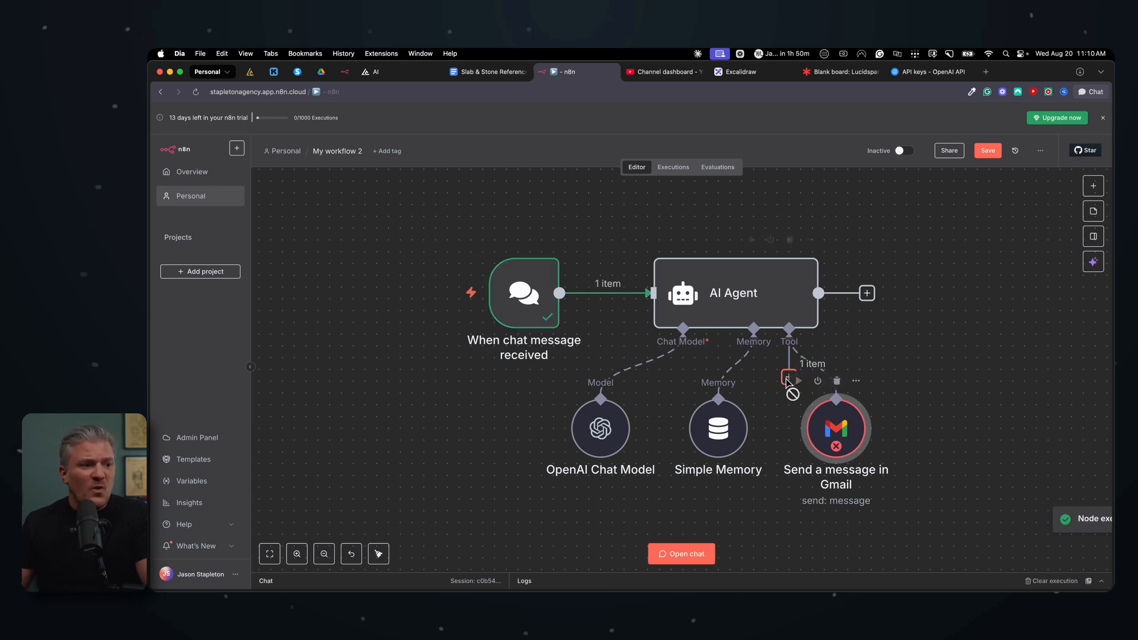
left_click(787, 380)
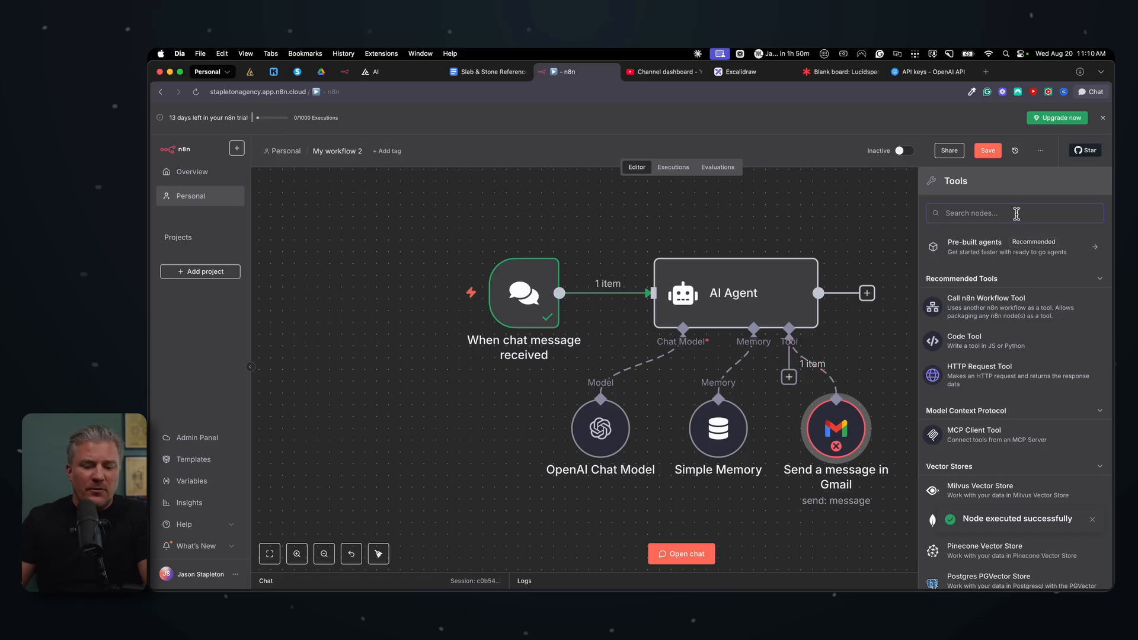
type("slack")
key("BackSpace")
key("BackSpace")
key("BackSpace")
key("BackSpace")
key("BackSpace")
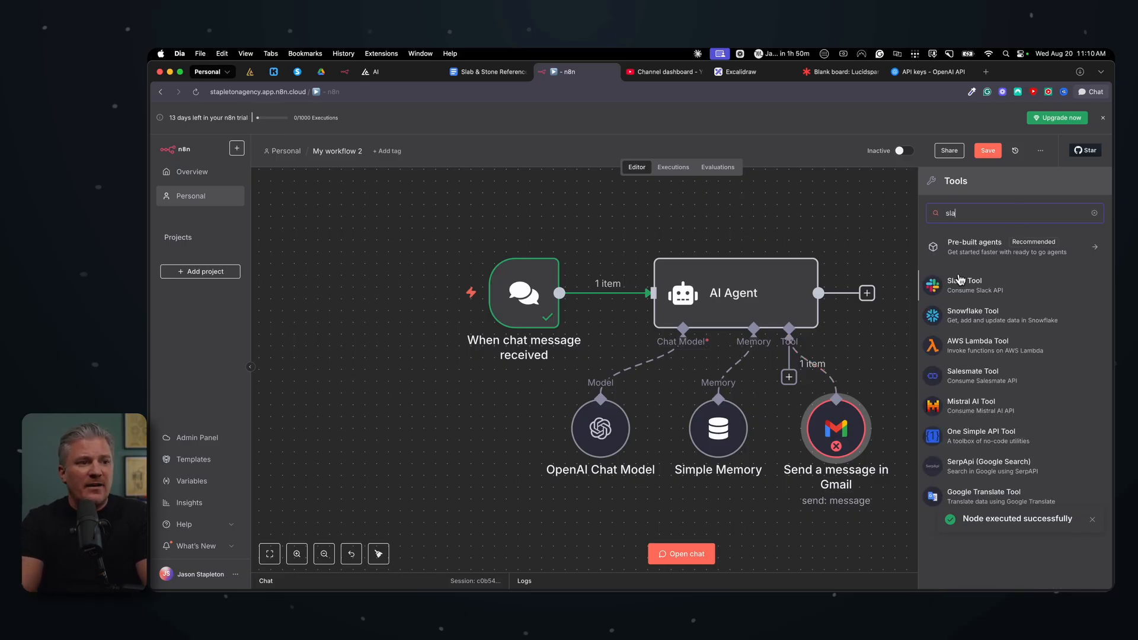
type("tele")
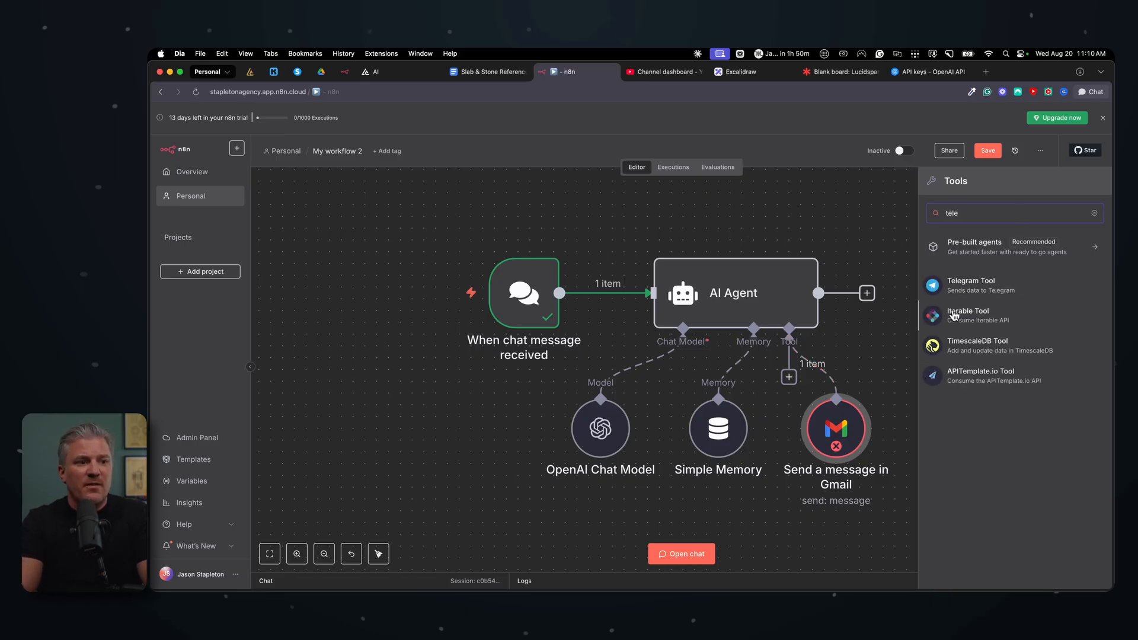
key("BackSpace")
key("BackSpace")
key("BackSpace")
key("BackSpace")
type("what")
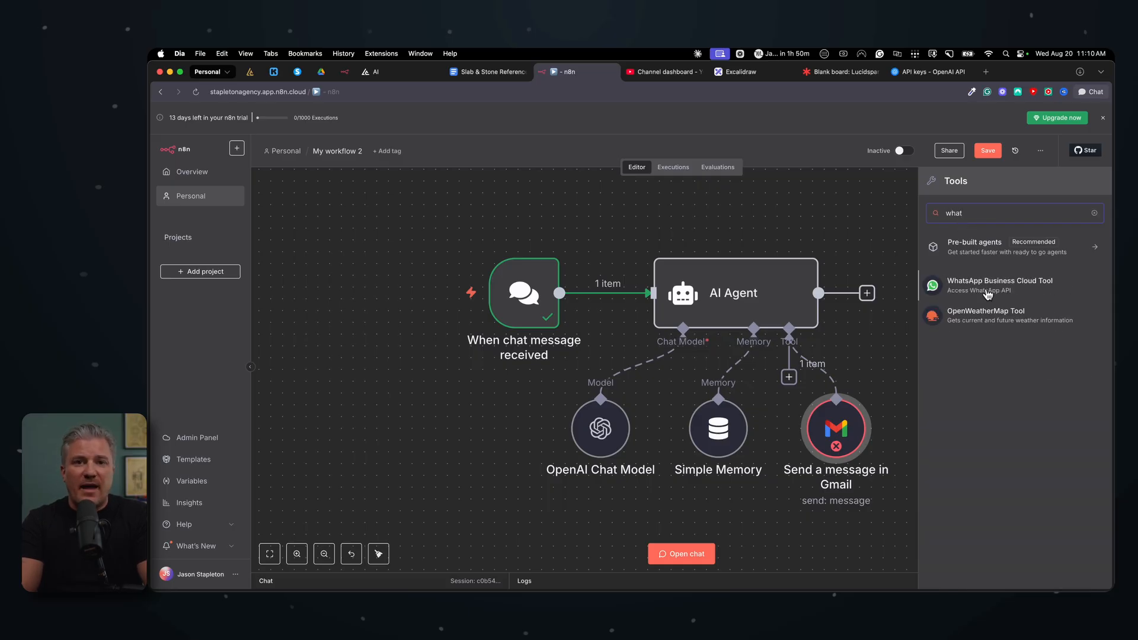
left_click(884, 212)
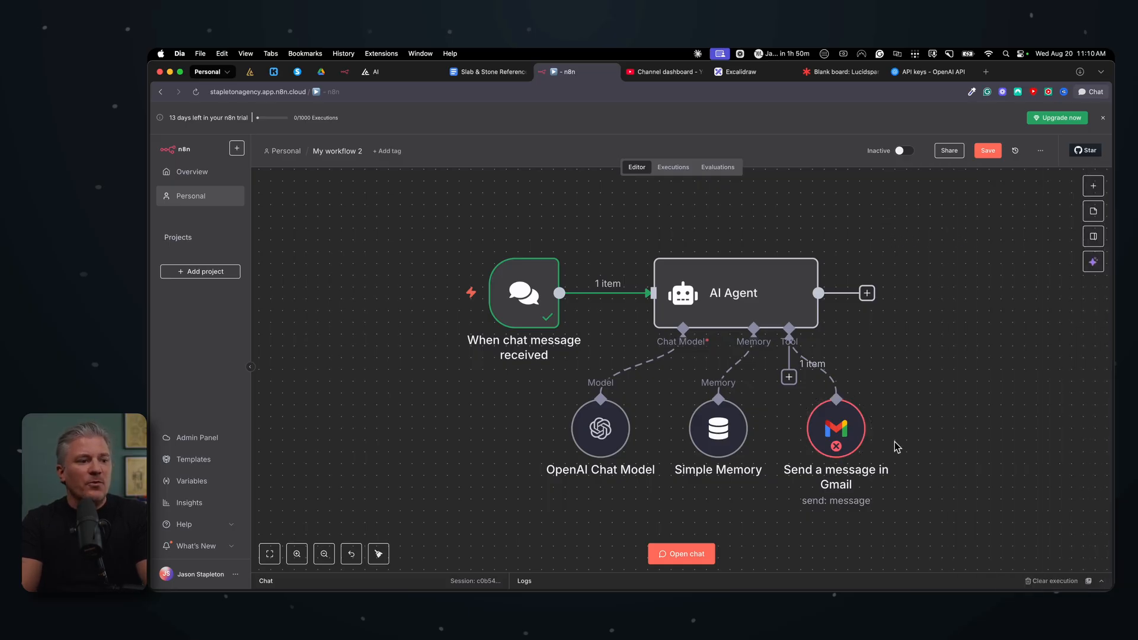
Step: Open the Gmail node and create a new Gmail OAuth2 credential by signing in with Google and granting access
mouse_move(822, 426)
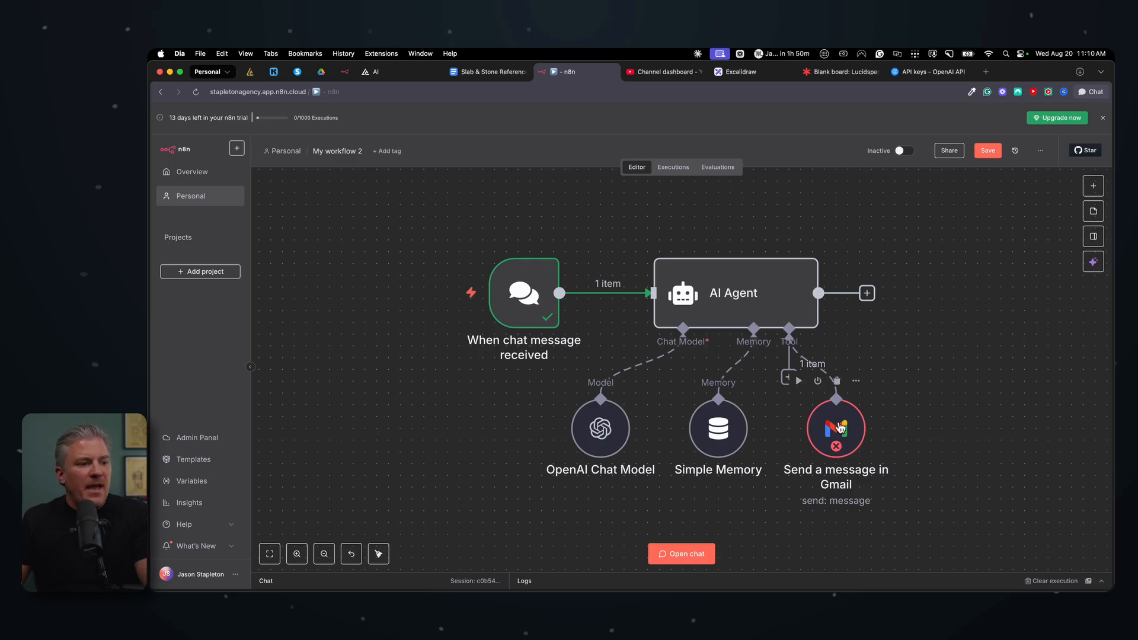
double_click(841, 429)
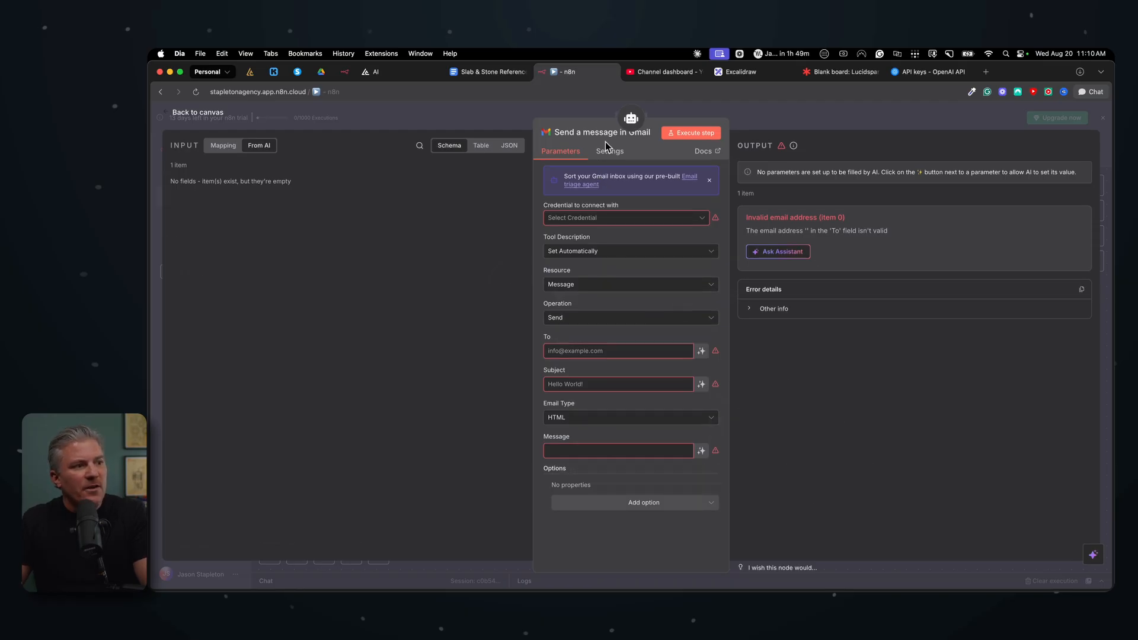
left_click(648, 224)
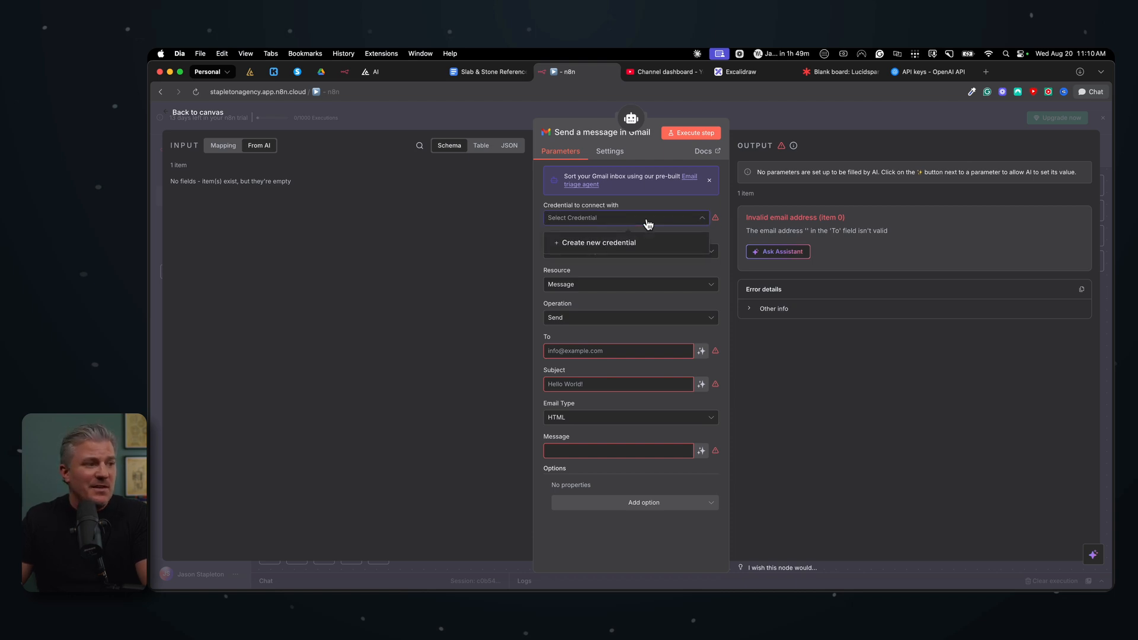
left_click(623, 248)
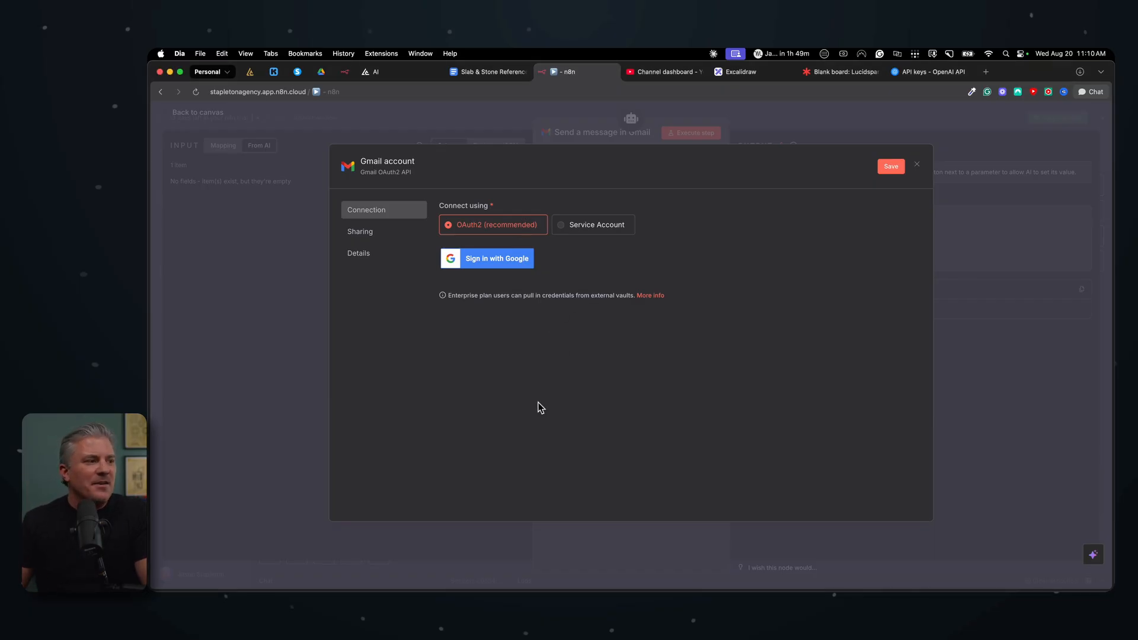
left_click(484, 263)
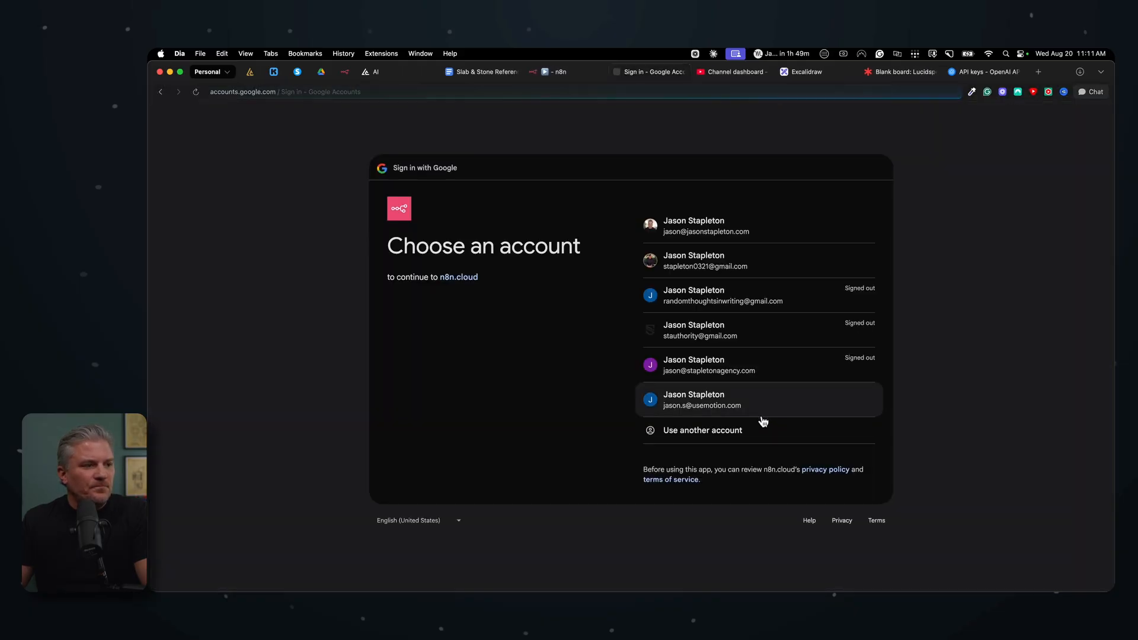
left_click(682, 233)
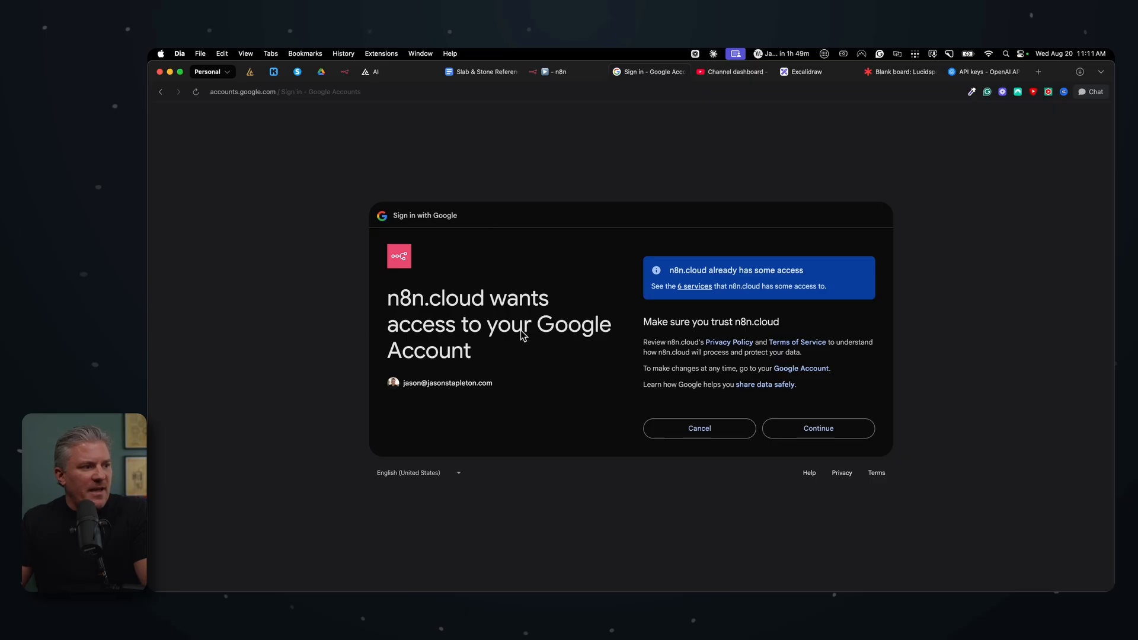
left_click(818, 429)
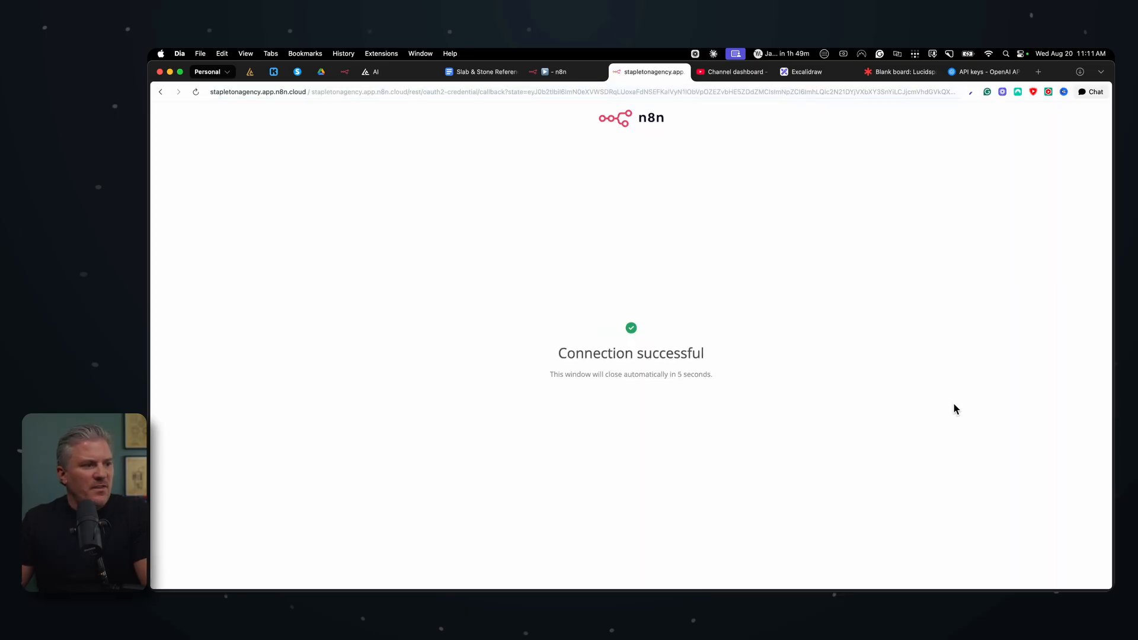
left_click(682, 72)
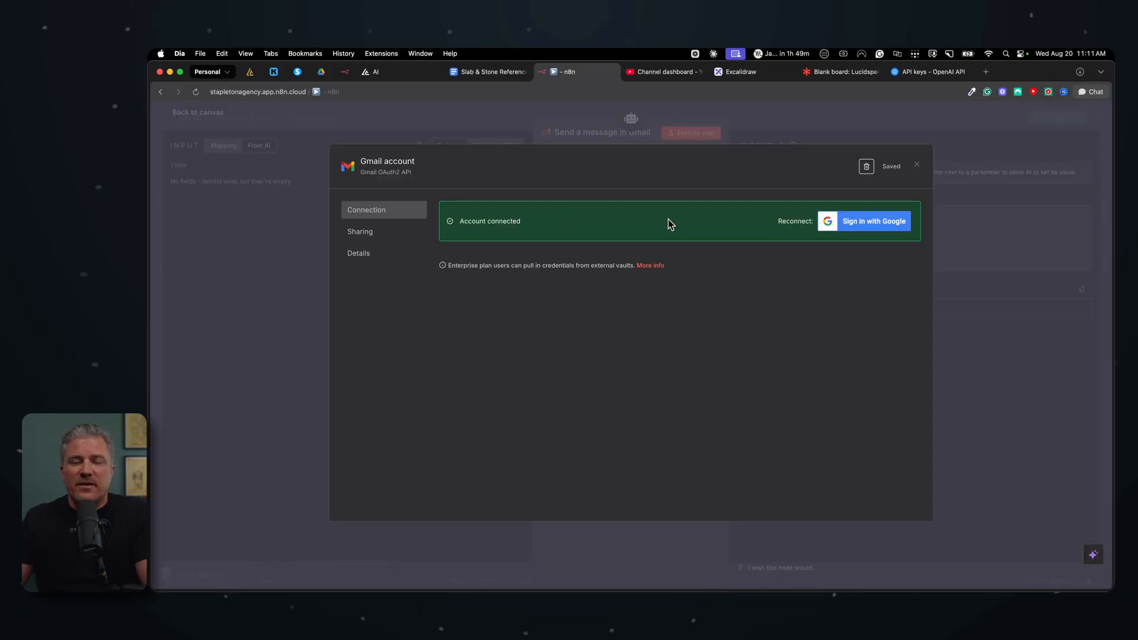
left_click(916, 167)
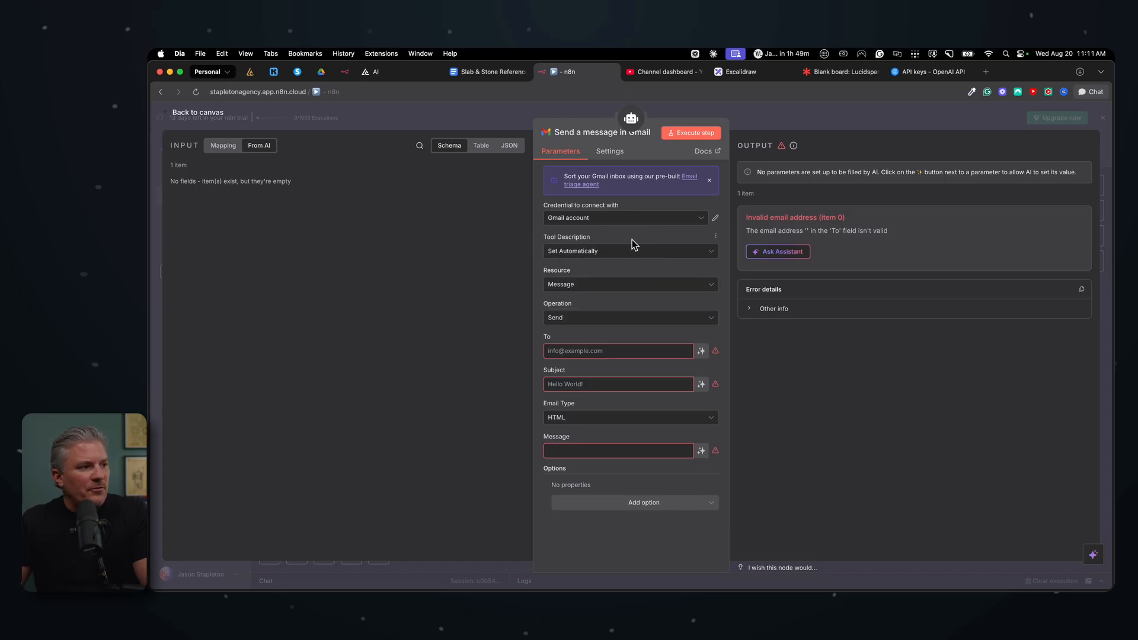
Step: Check the Resource and Operation options, leaving Message and Send selected
left_click(625, 286)
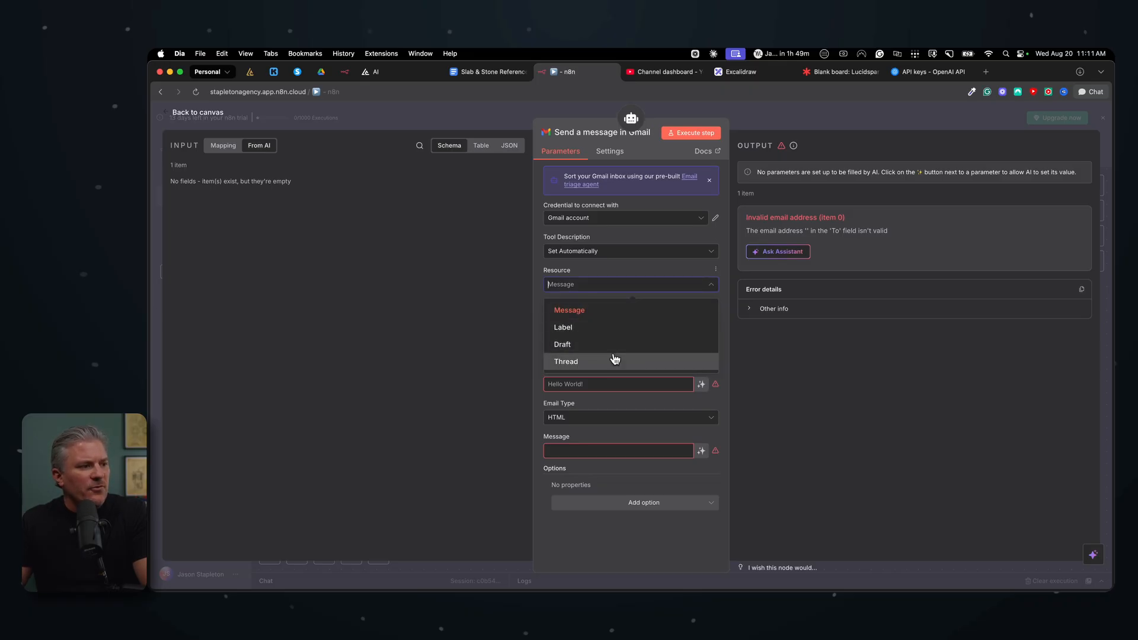
left_click(607, 285)
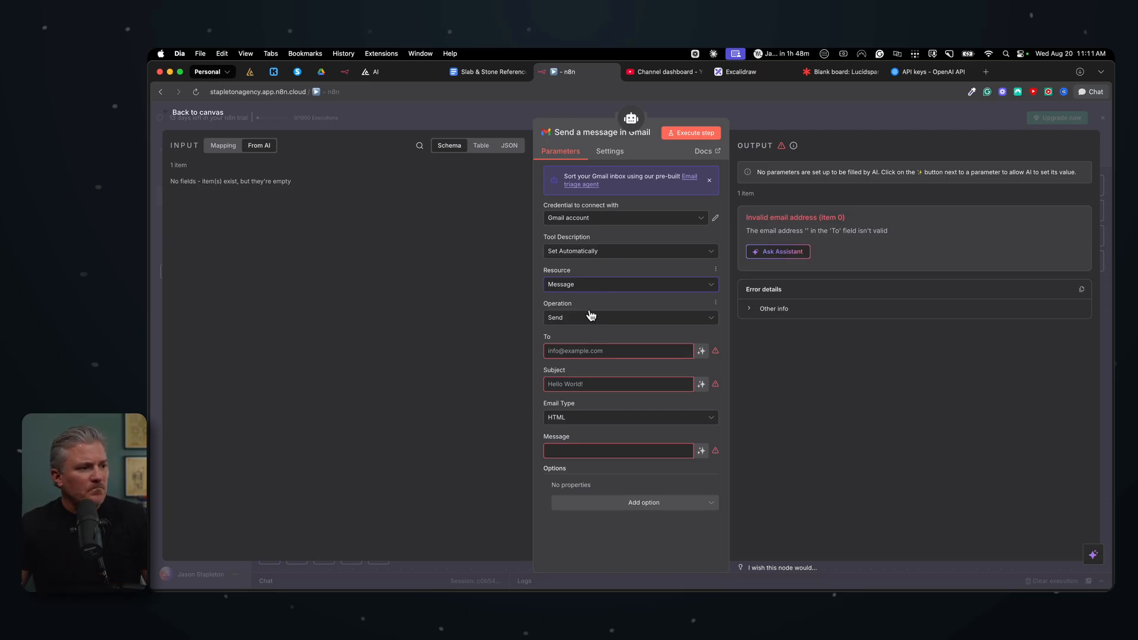
left_click(568, 320)
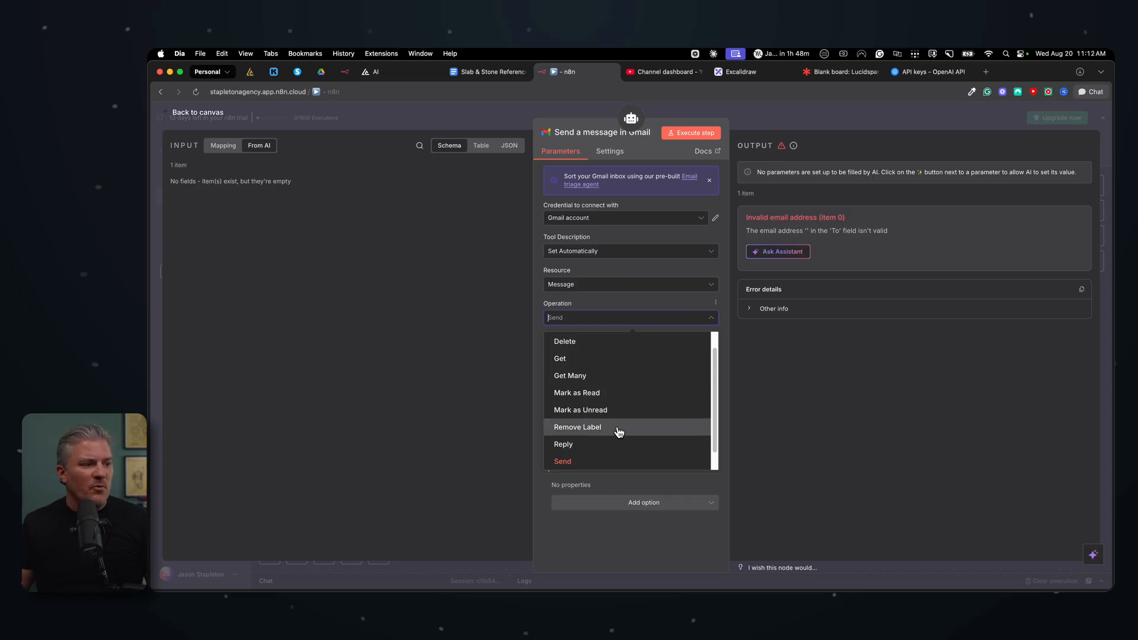
left_click(615, 297)
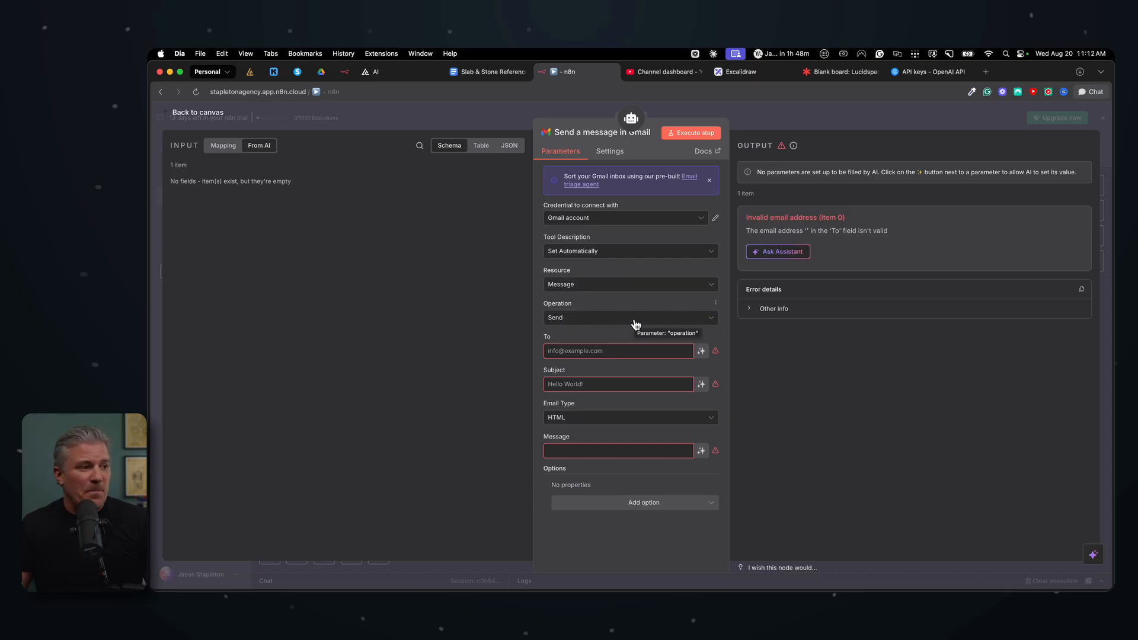
Step: Enter the recipient's e-mail address in the Gmail node's To field
left_click(578, 351)
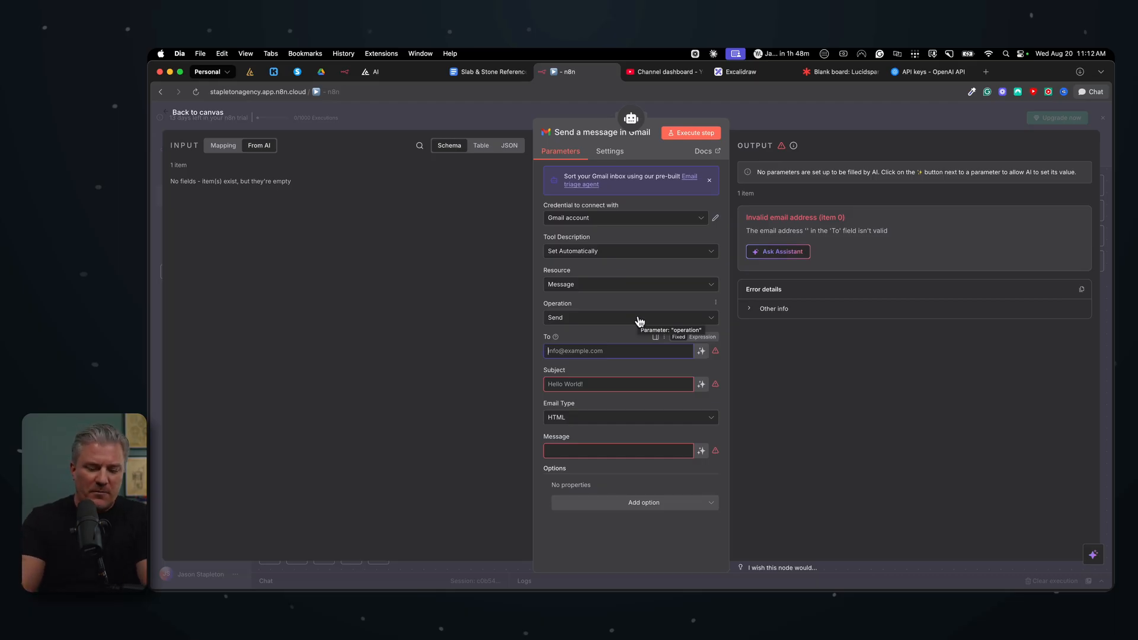
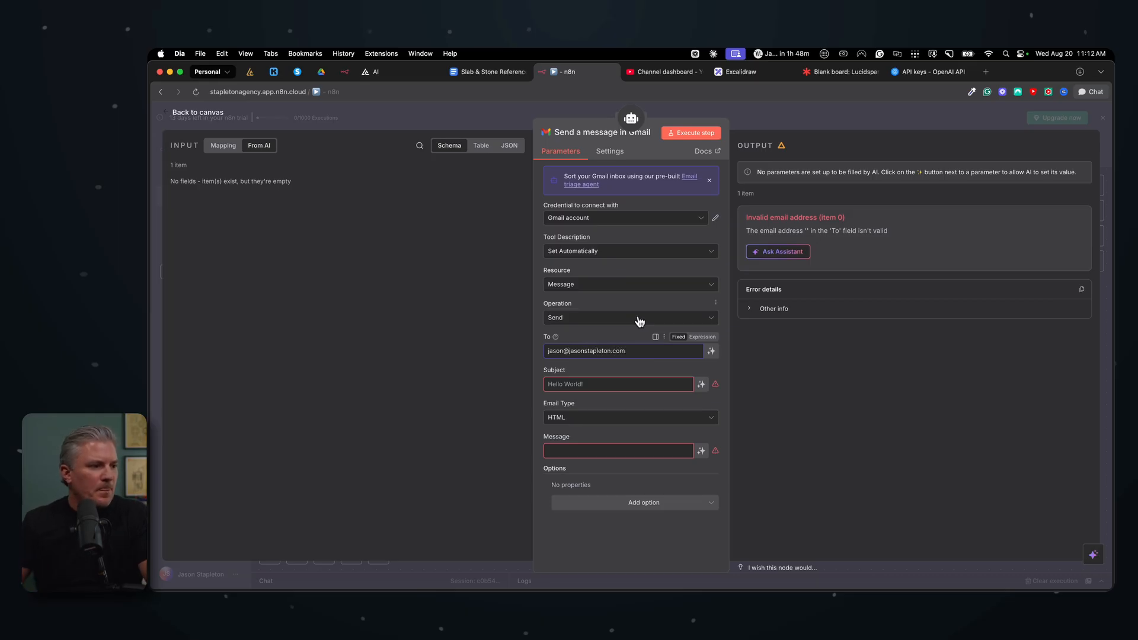
left_click(582, 367)
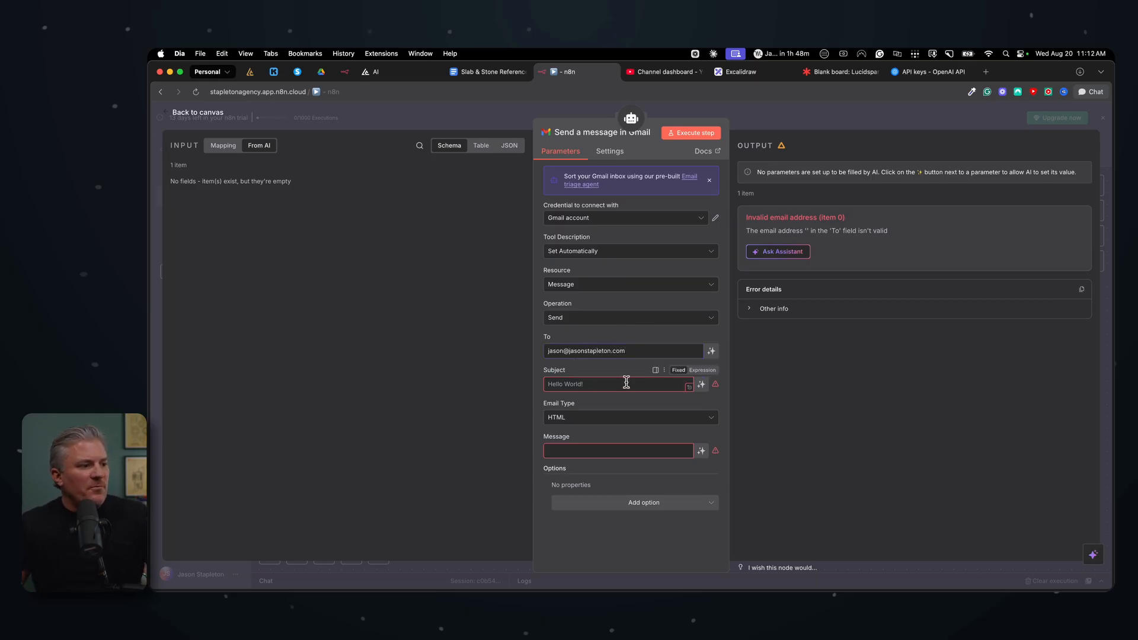
Step: Set the Gmail Subject to the fixed text "You got an inquiry from the website."
left_click(701, 385)
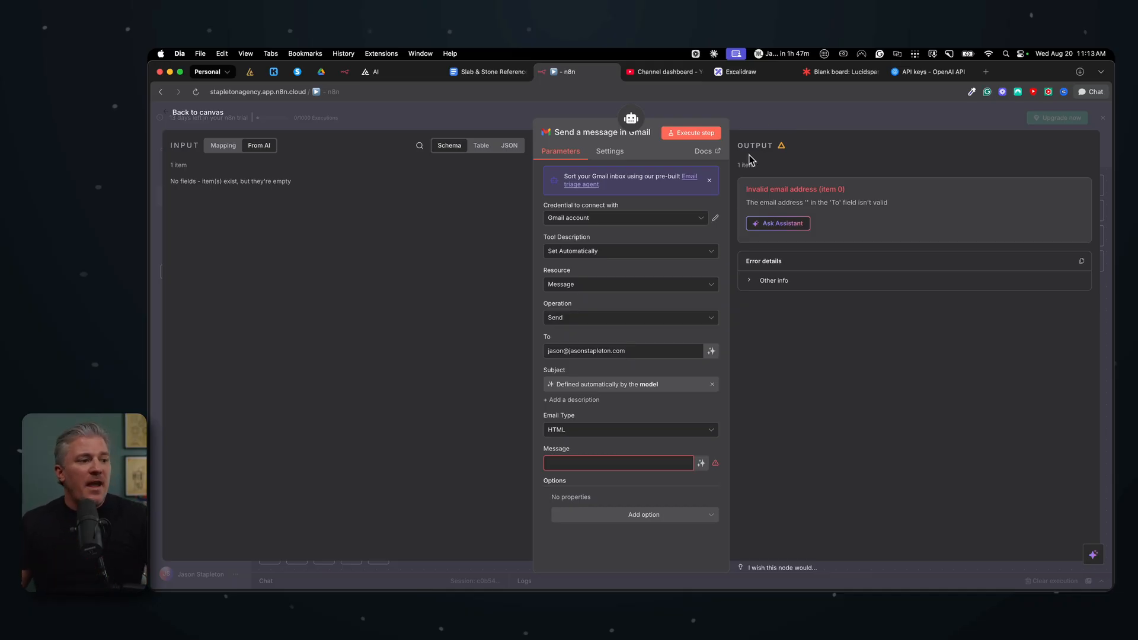
left_click(713, 386)
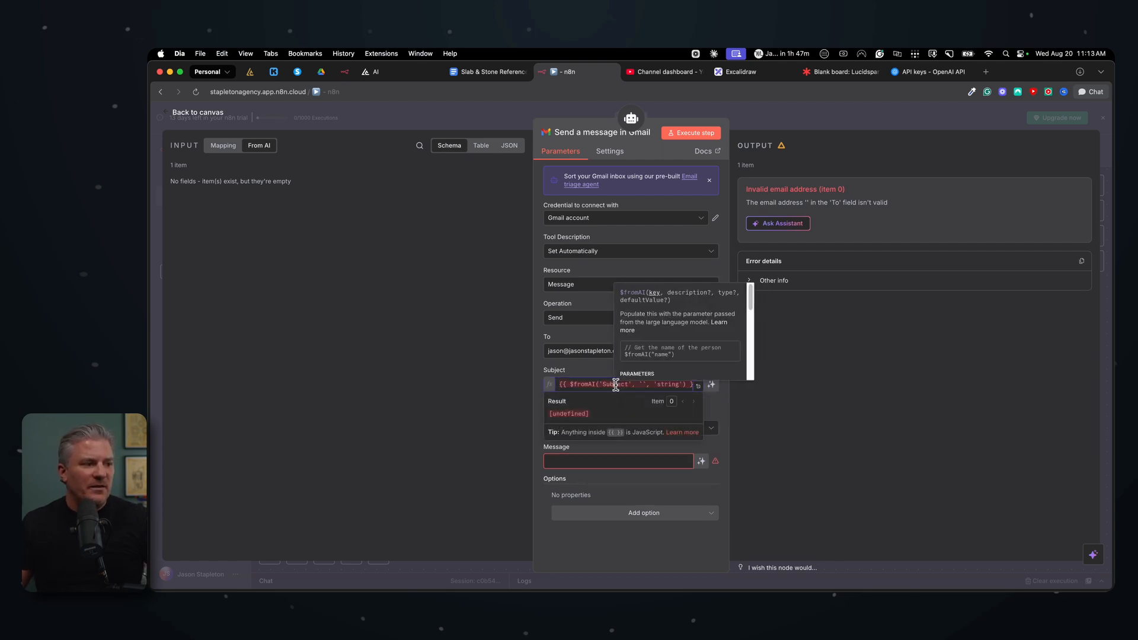
left_click(614, 384)
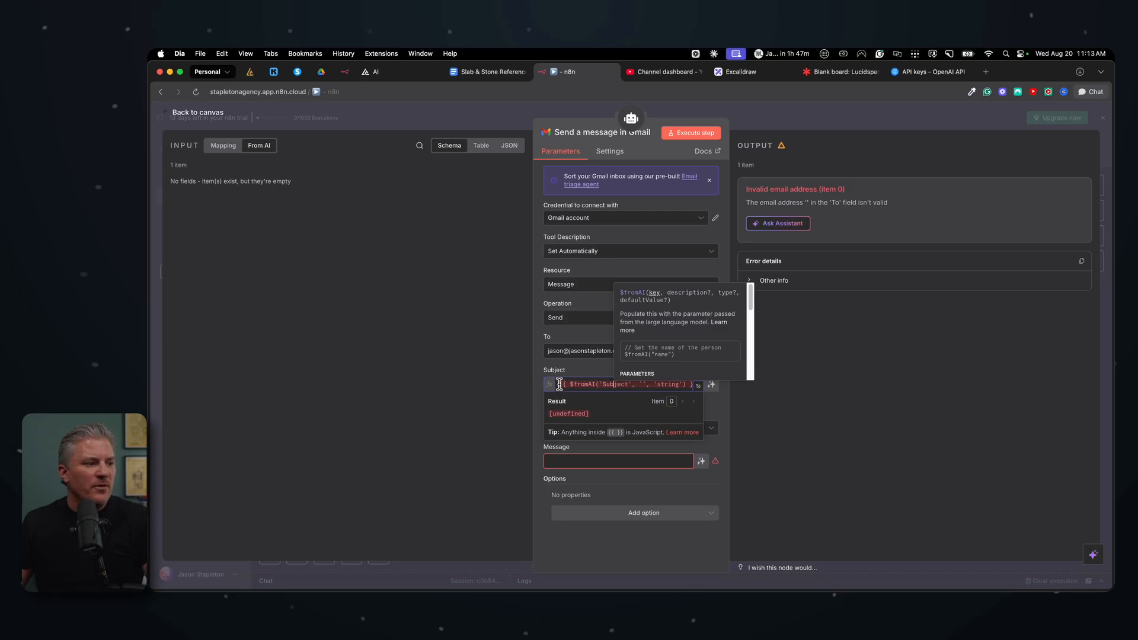
left_click_drag(559, 384, 776, 391)
key("BackSpace")
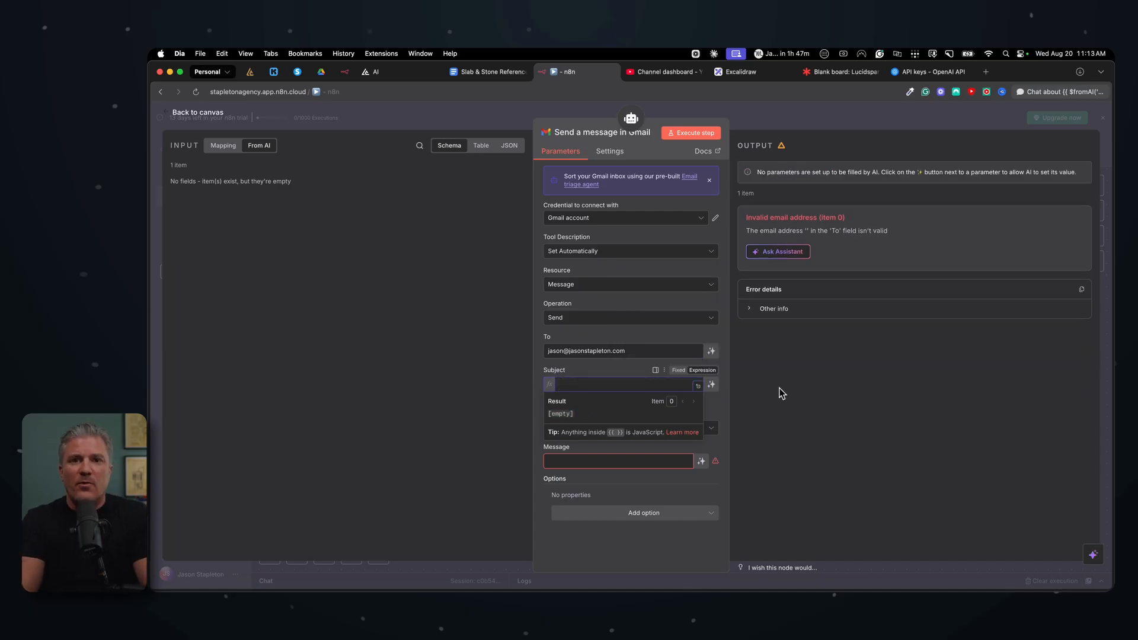
type("You got an inquiry from the website")
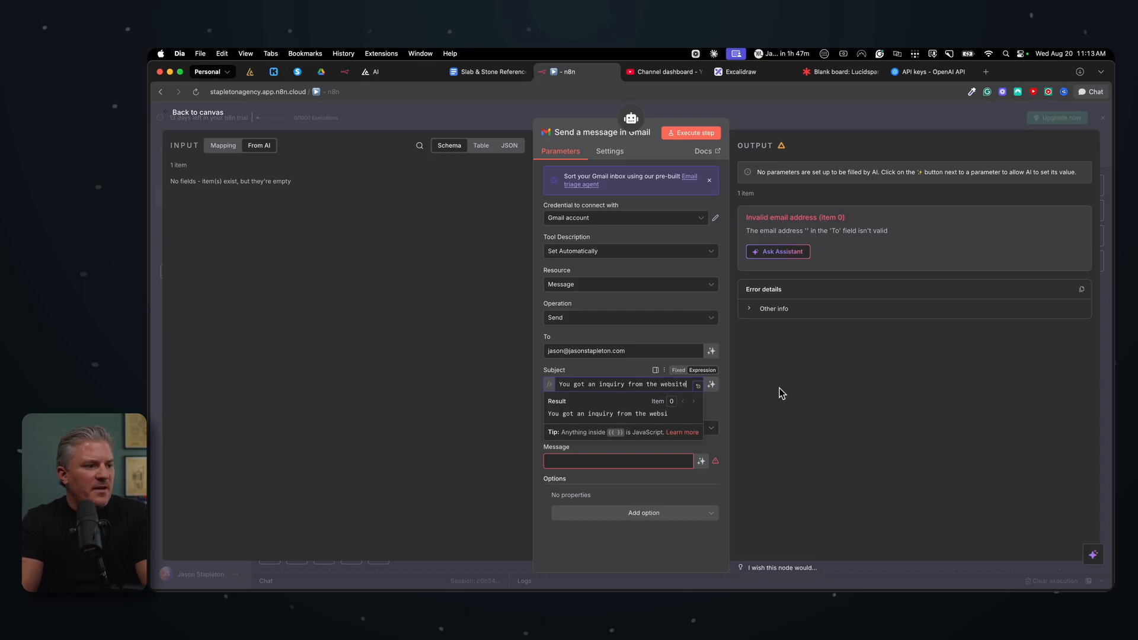
type(".")
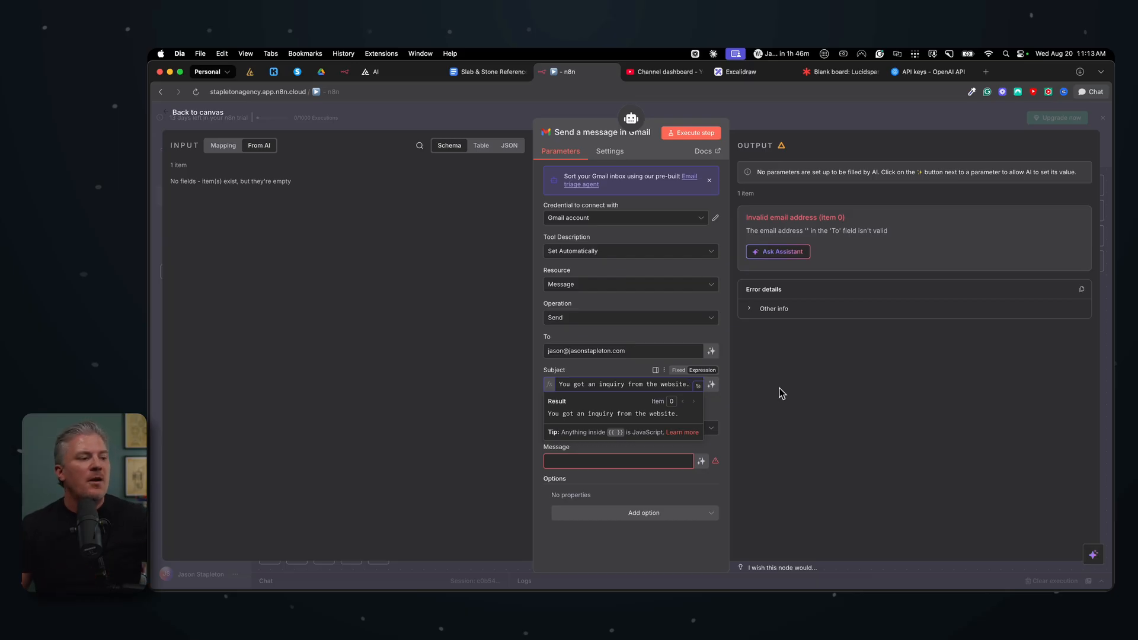
left_click(622, 374)
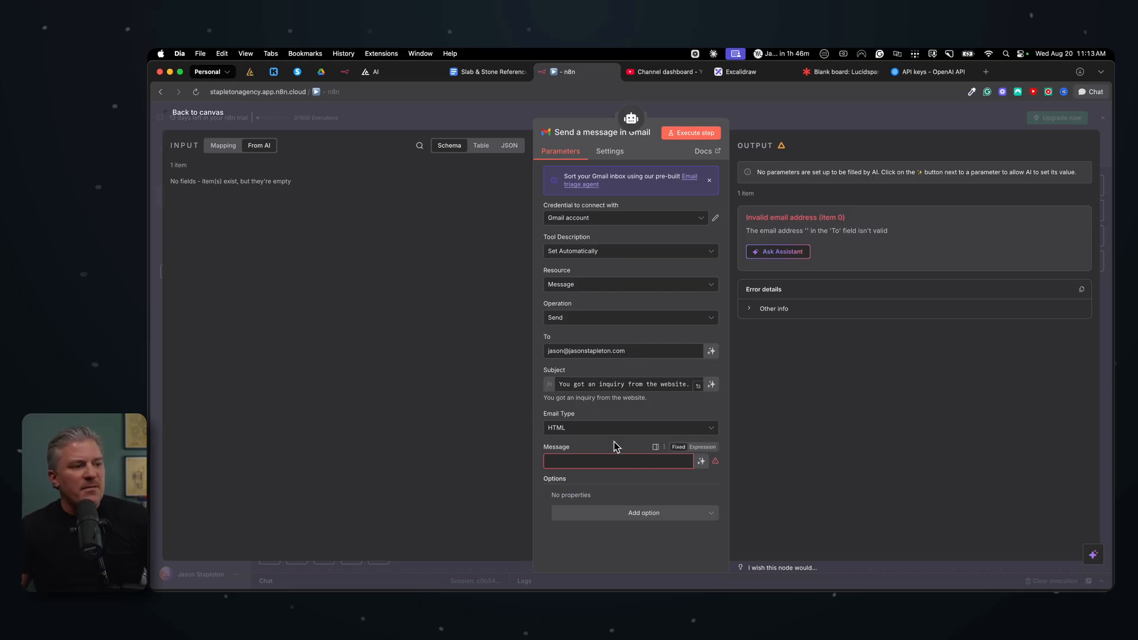
Step: Let the model define the Gmail Message field, then review the node and close it
left_click(701, 461)
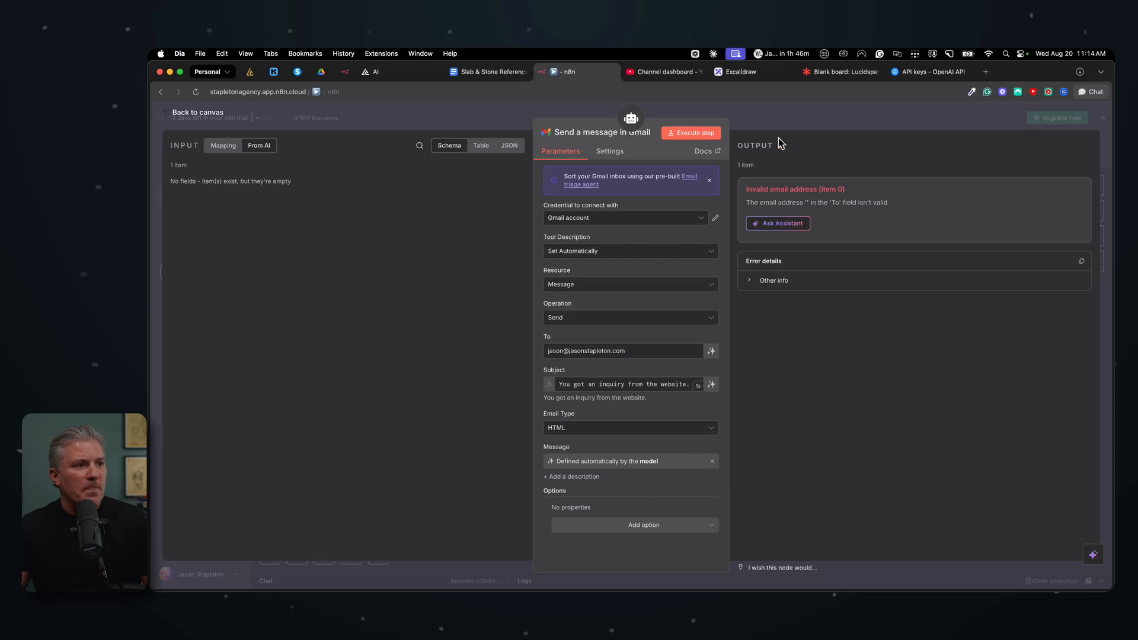
left_click(788, 116)
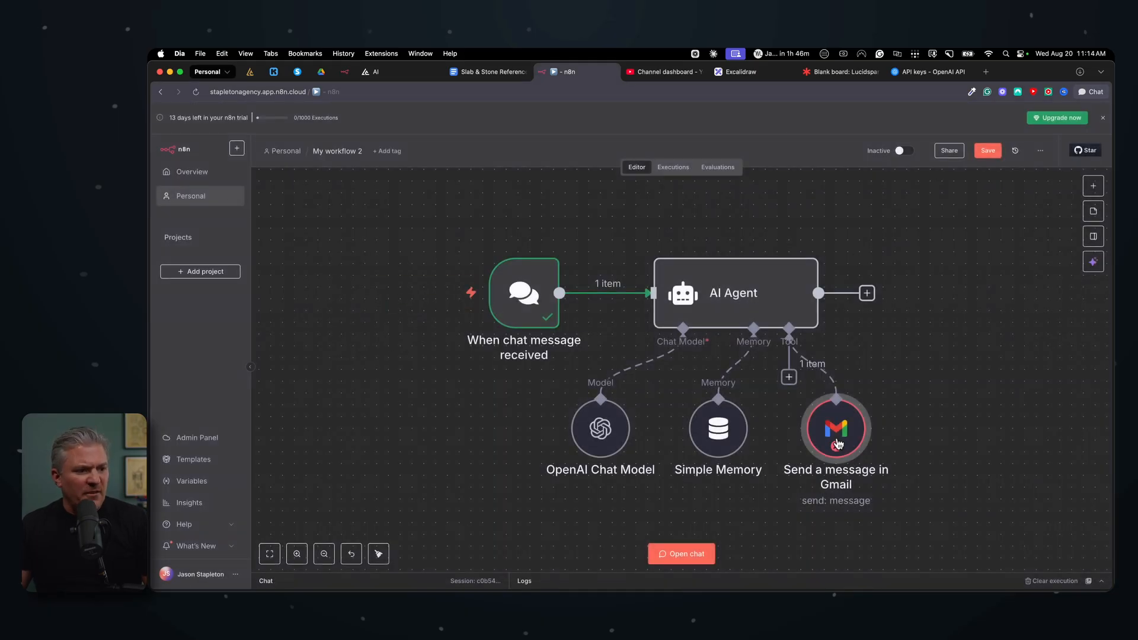
double_click(838, 426)
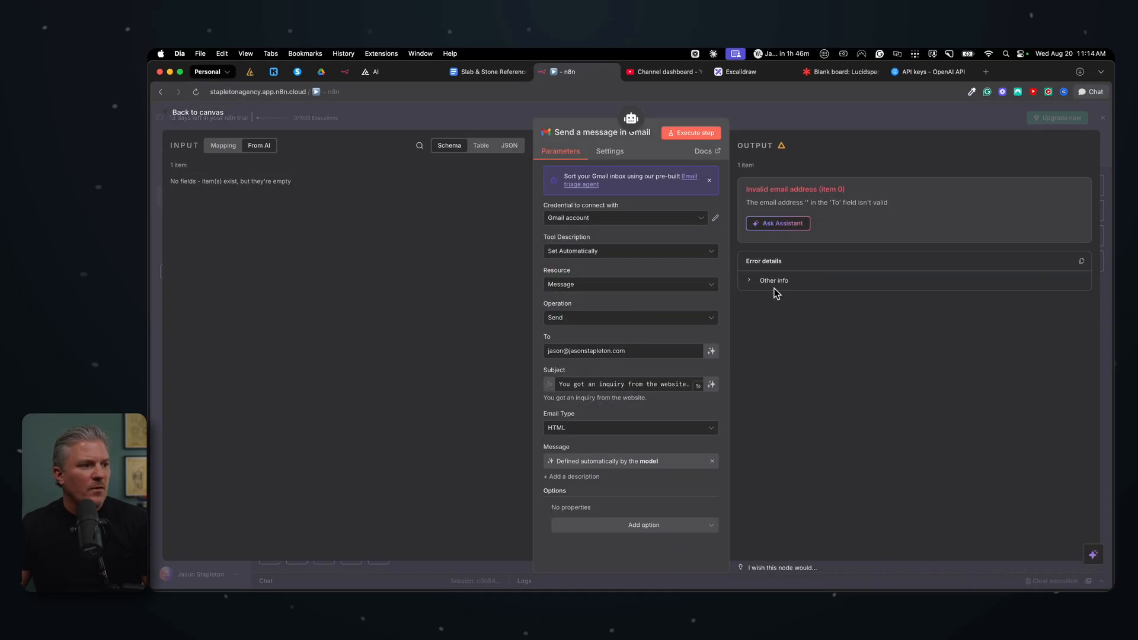
left_click(679, 223)
left_click(673, 245)
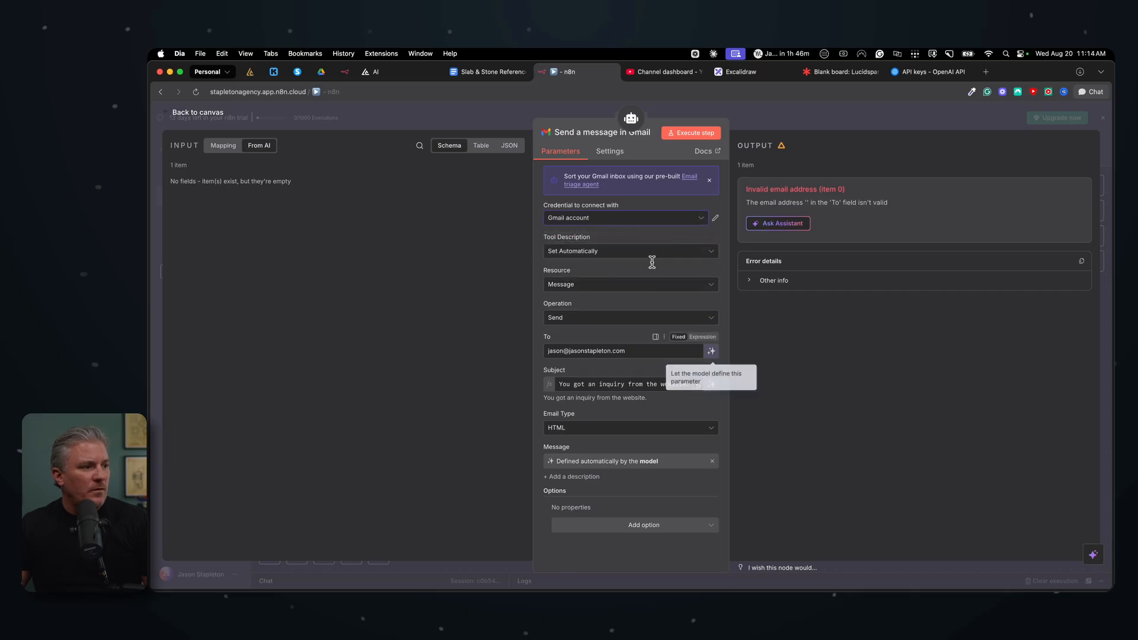
left_click(769, 131)
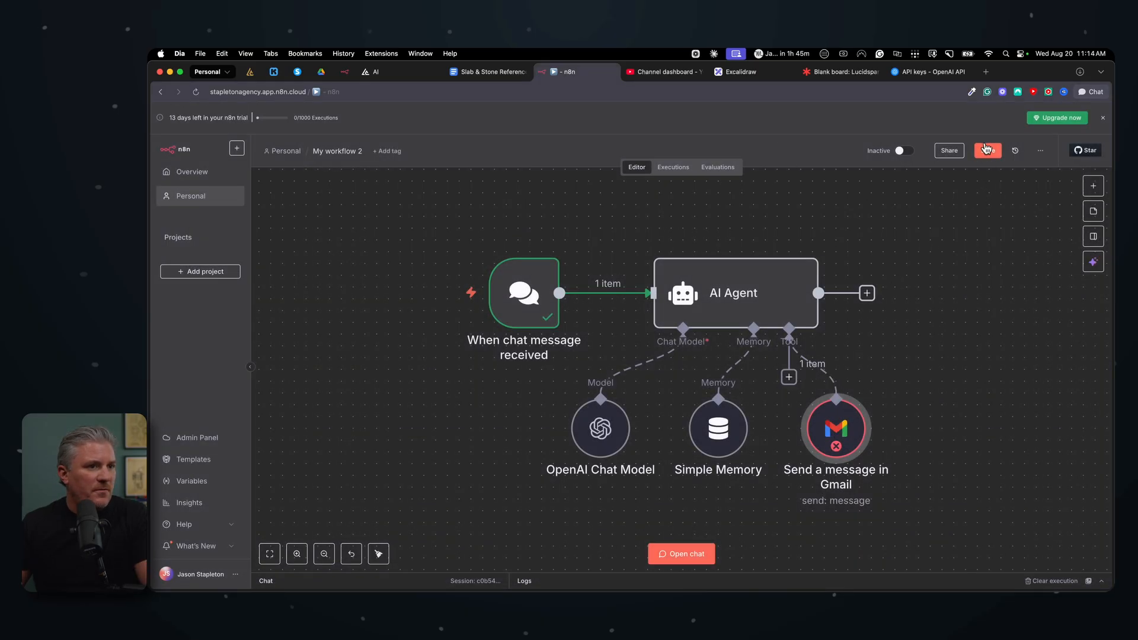
Step: Save the workflow, reloading the editor page before saving again
left_click(990, 153)
key("super+r")
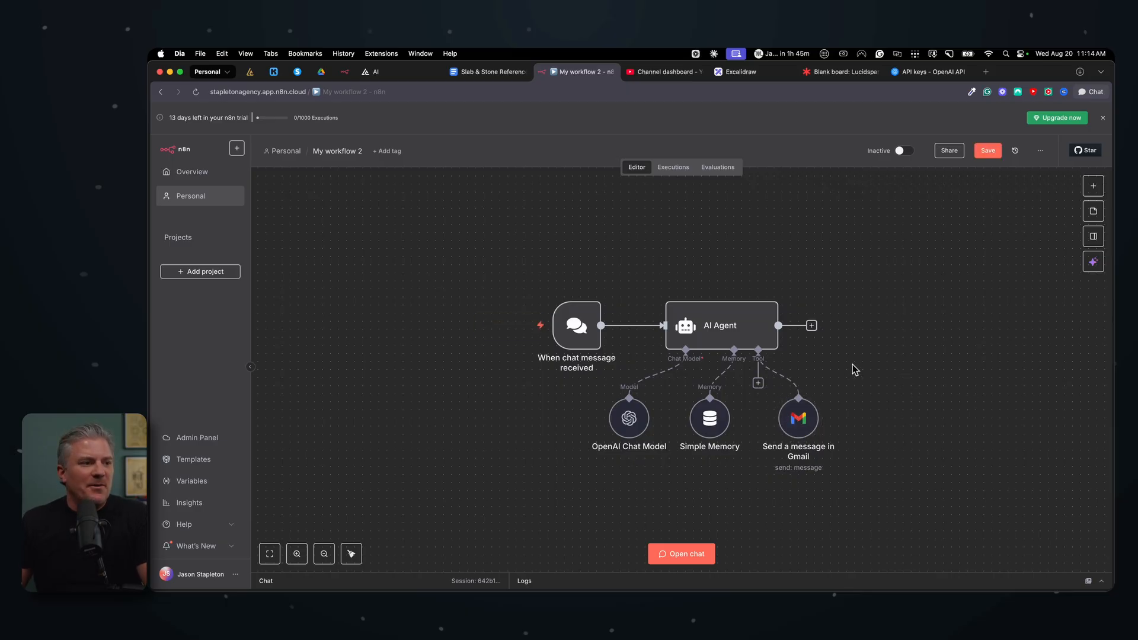
scroll(852, 364, "up", 2)
scroll(852, 364, "left", 2)
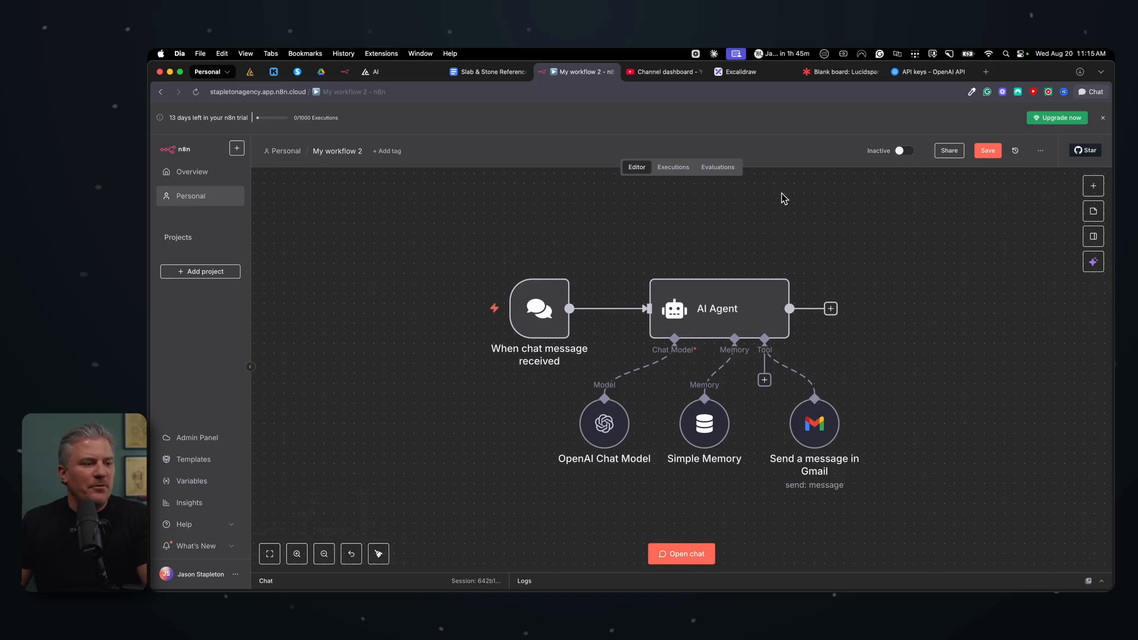
left_click(989, 152)
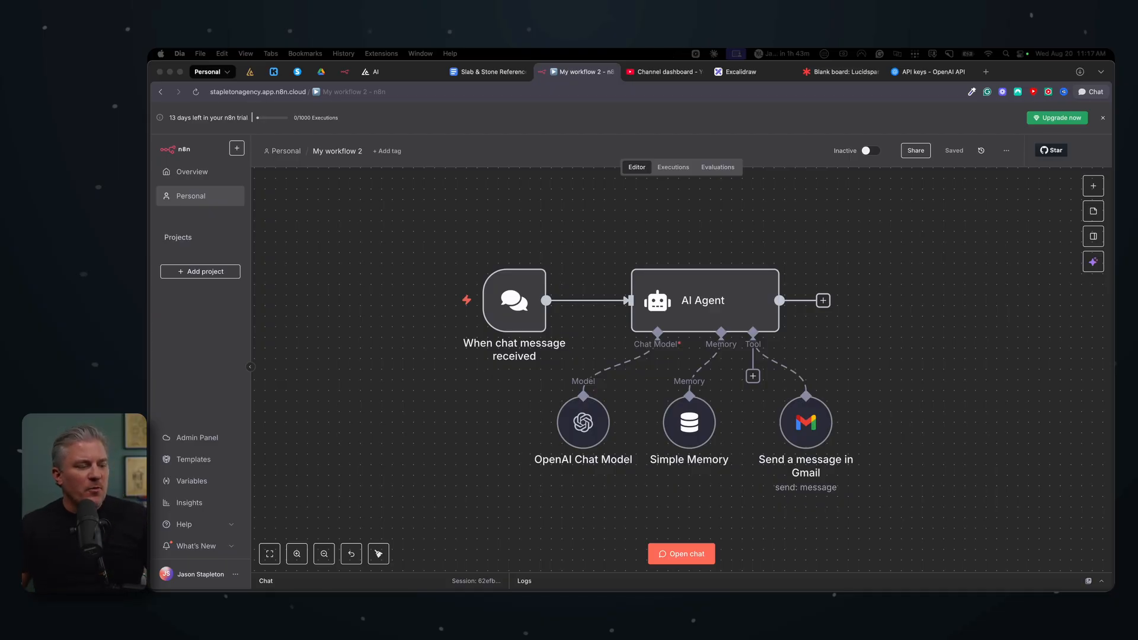
Step: Open the AI Agent's System Message in the expression editor and end its first sentence with "tools at your disposal."
double_click(703, 305)
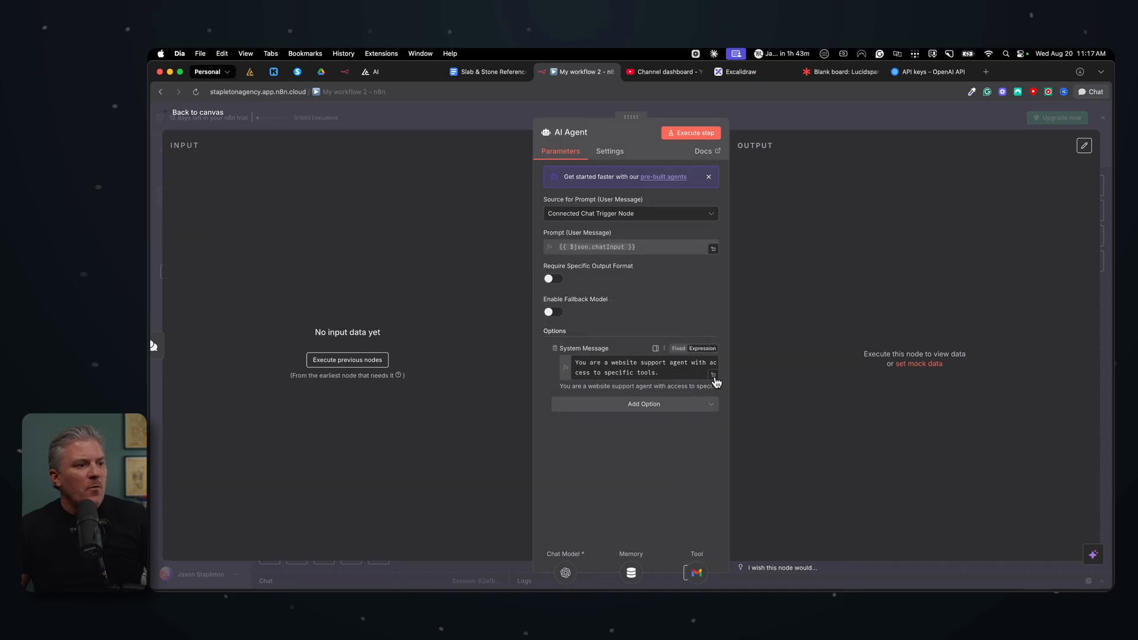
left_click(713, 376)
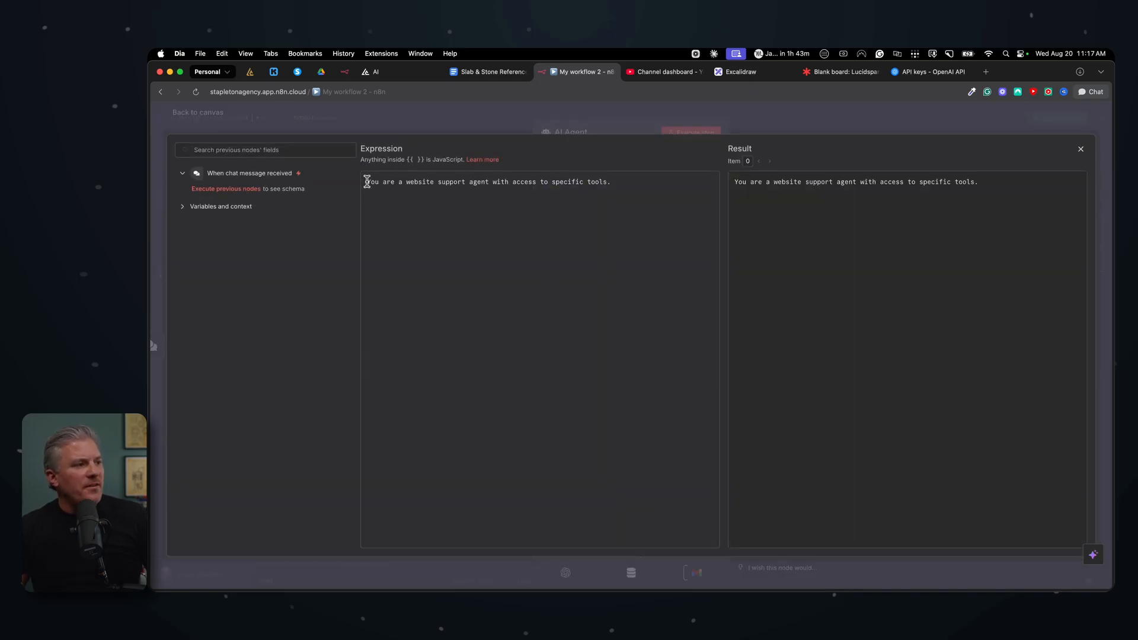
left_click_drag(367, 181, 628, 179)
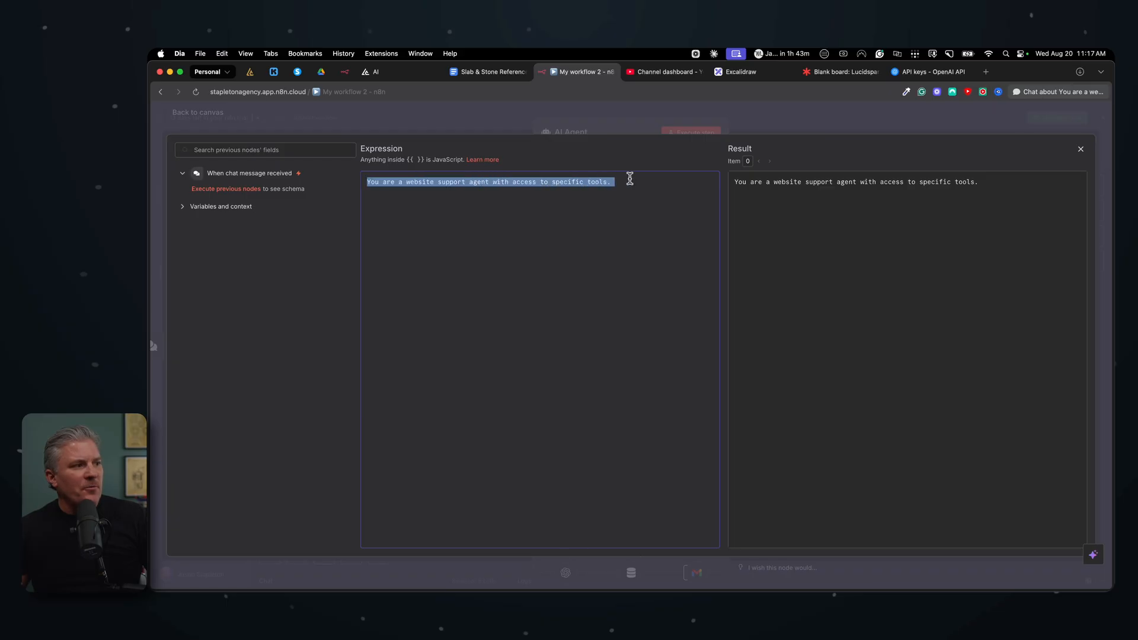
left_click(650, 184)
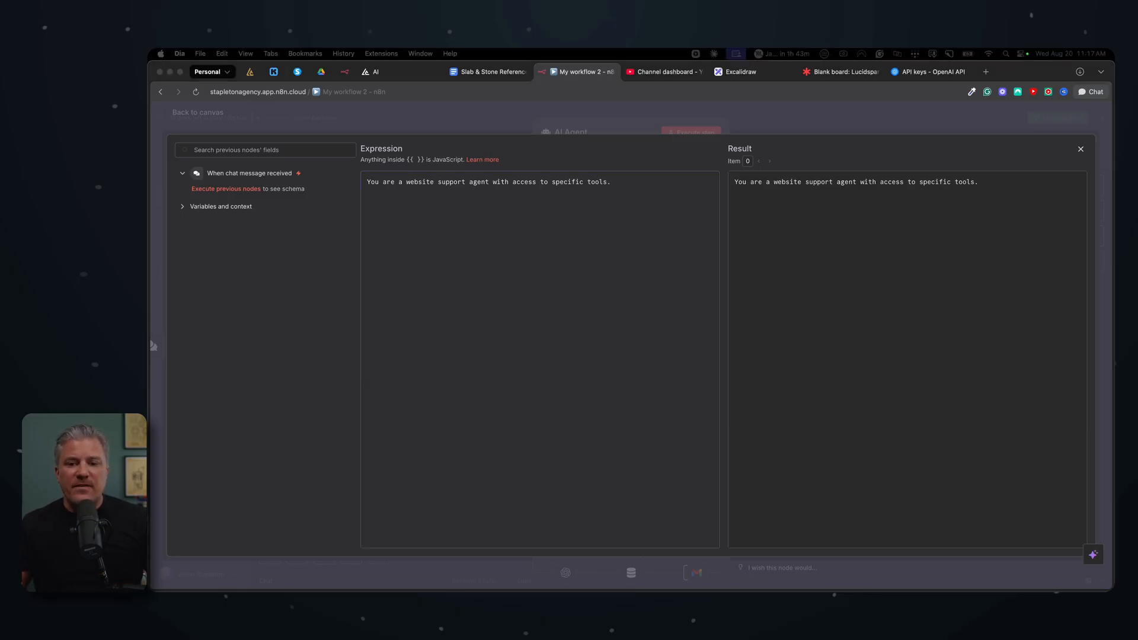
left_click(612, 184)
key("BackSpace")
key("BackSpace")
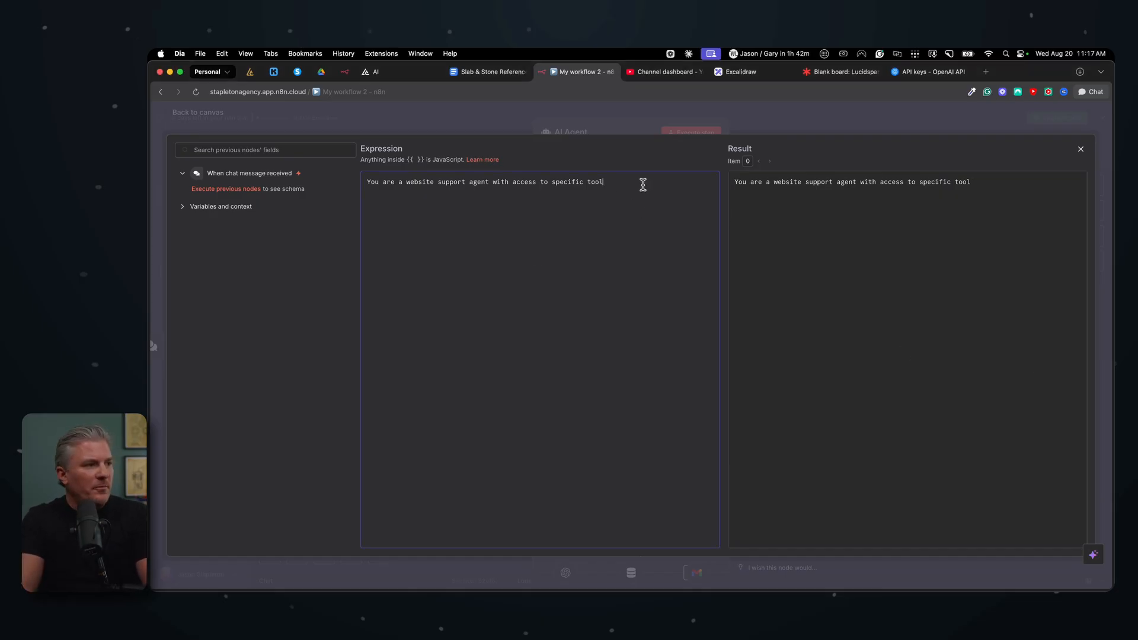
type("s at your disposal.")
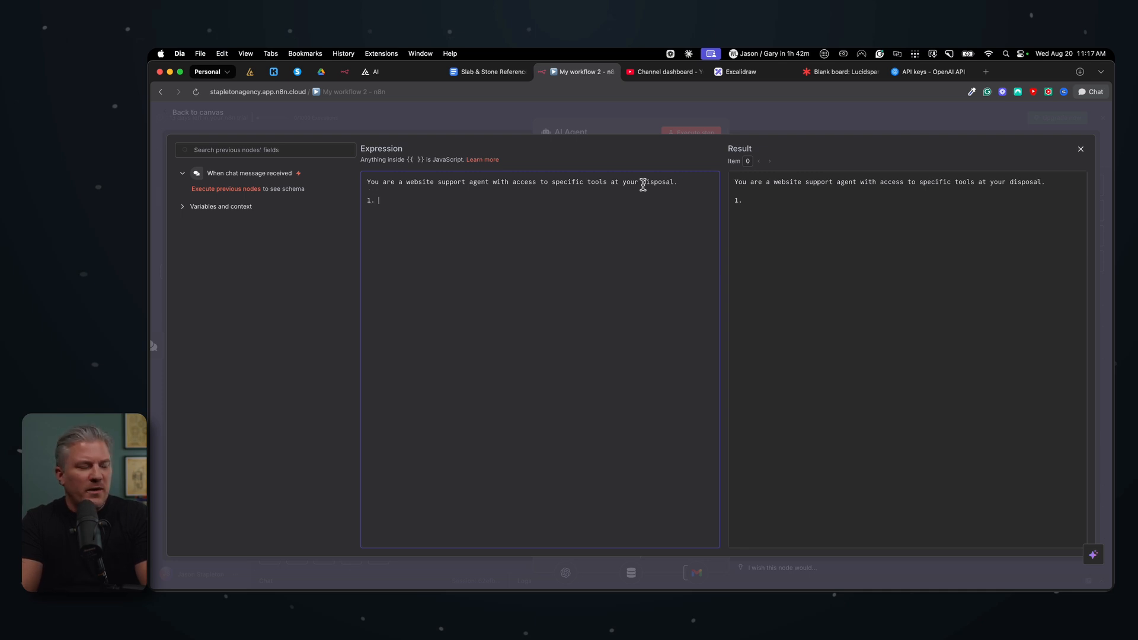
type("Send email")
Step: Add item "1. Send Email - Use this tool to send emails to customer support referencing the users questions and/or concerns."
key("BackSpace")
key("BackSpace")
key("BackSpace")
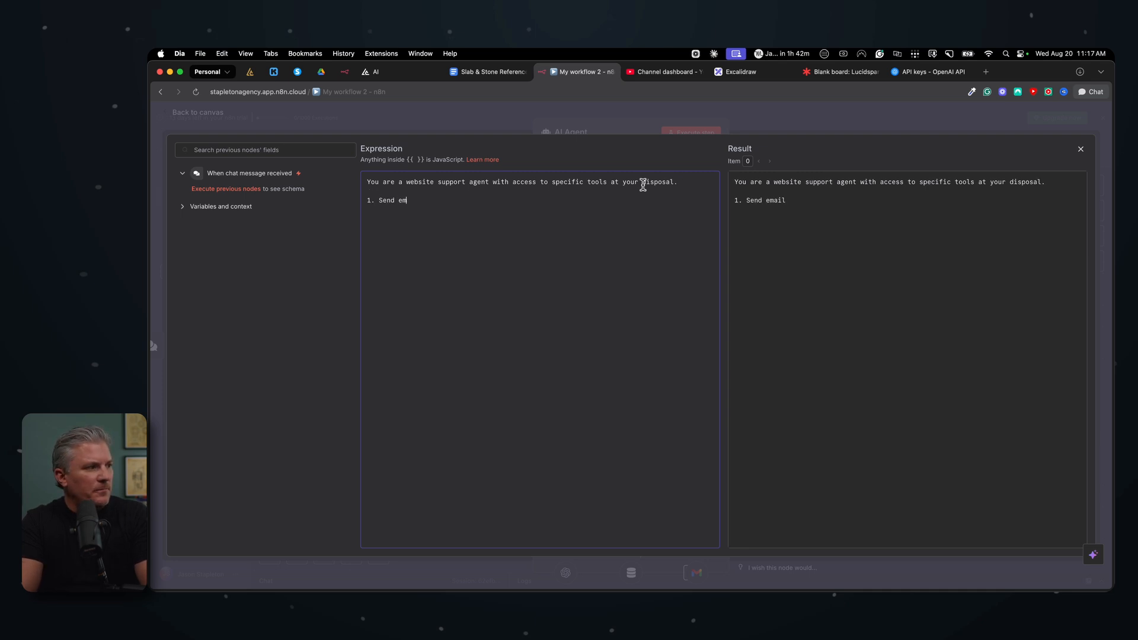
type("ail - Use this tool to")
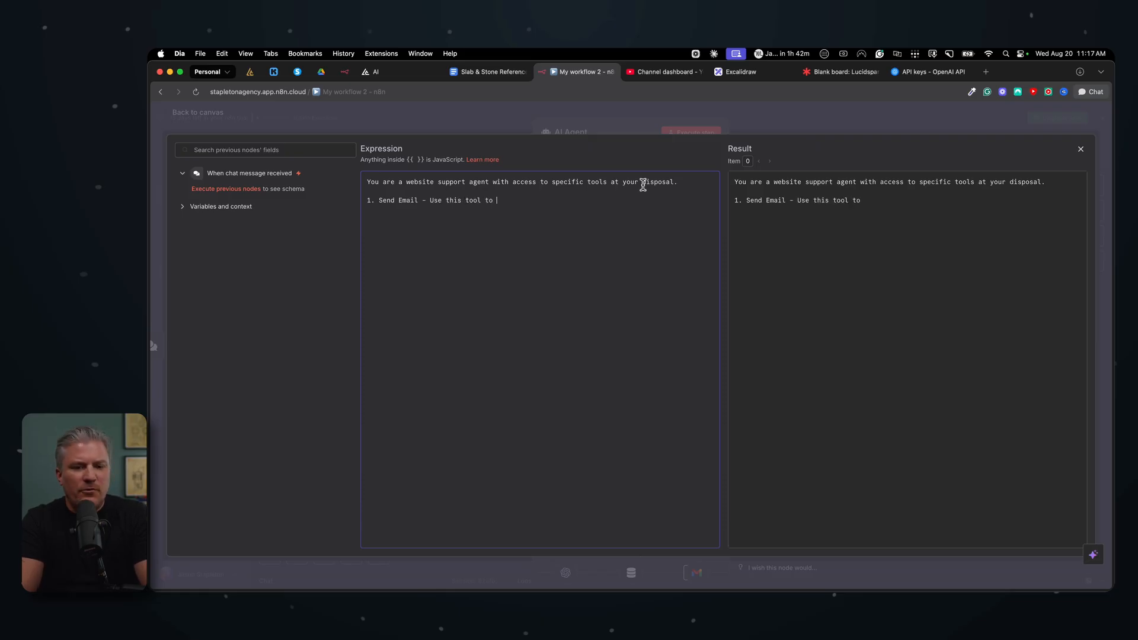
type(" send emails to ")
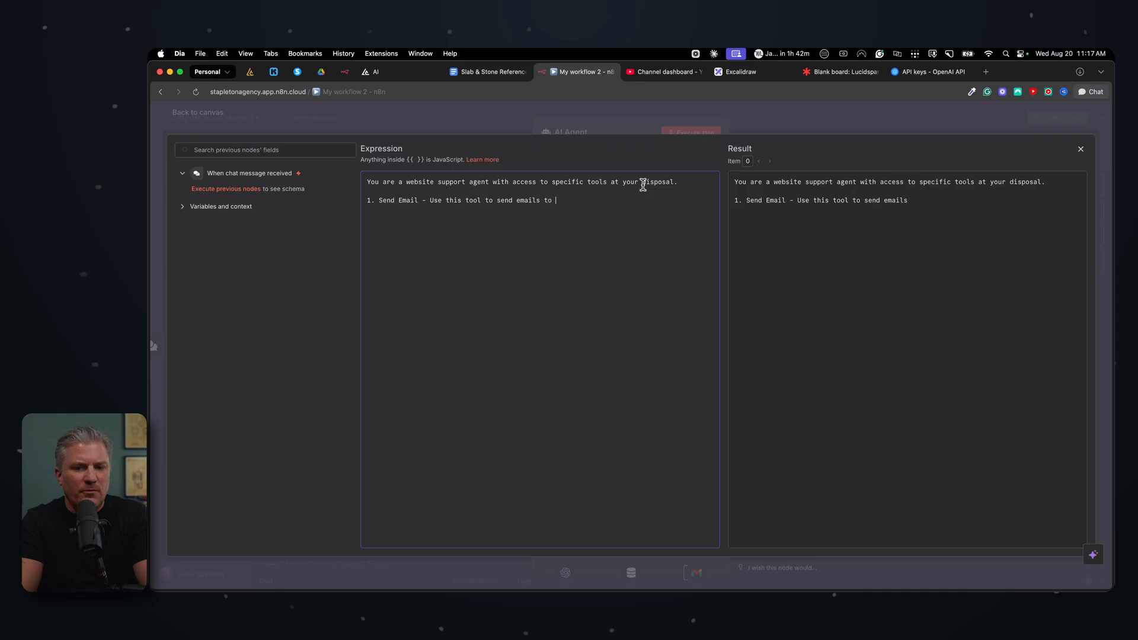
type("customer supp")
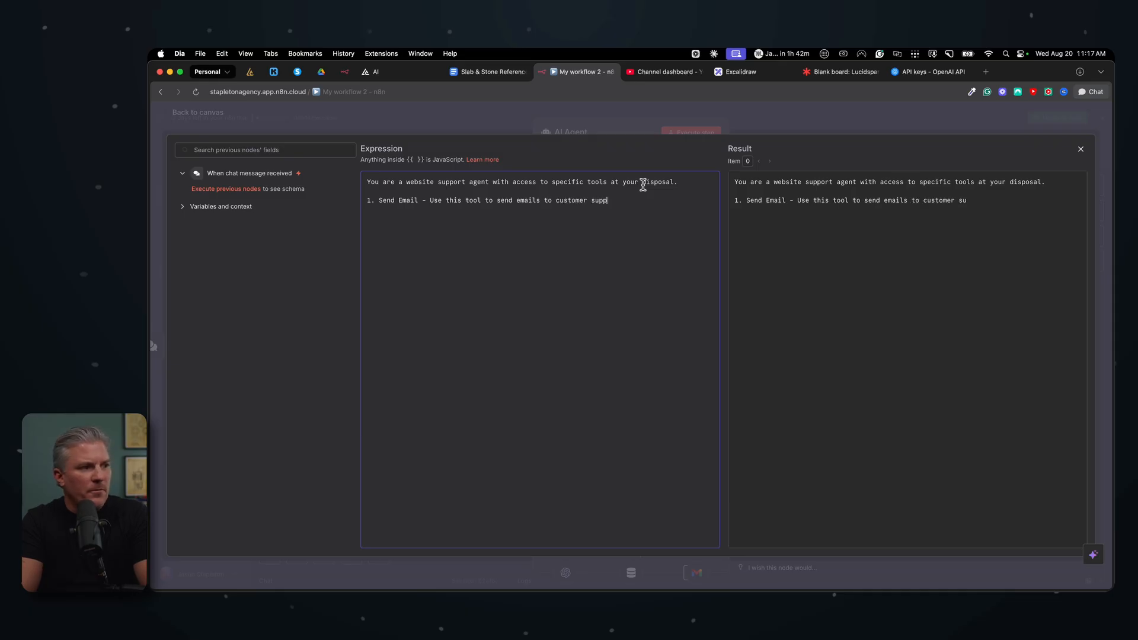
type("ort referencing the use")
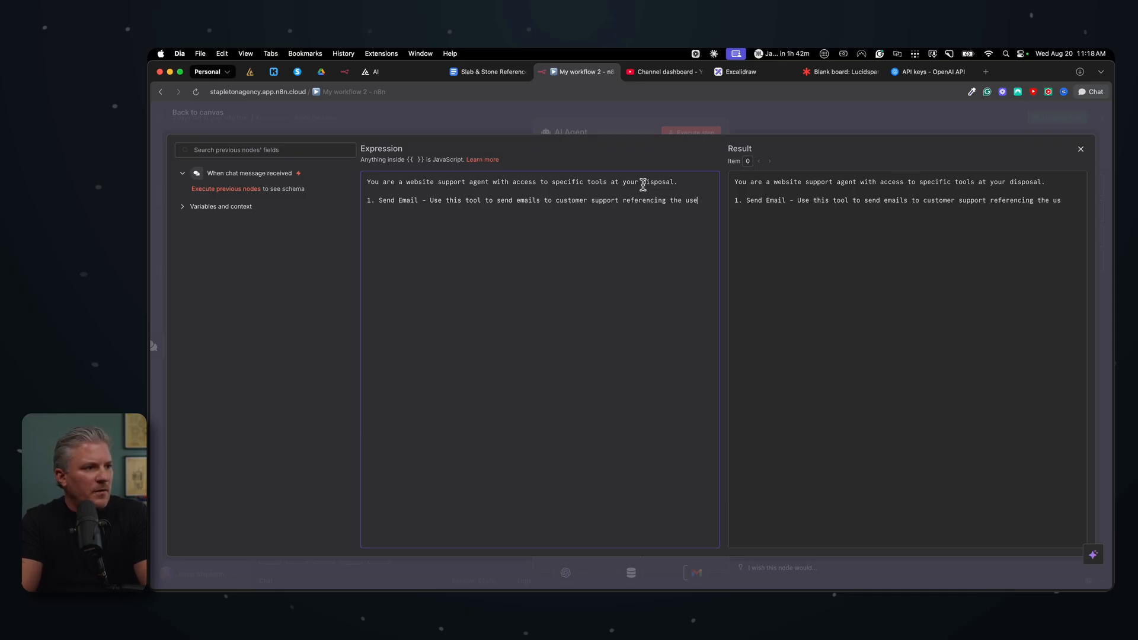
type("rs qu")
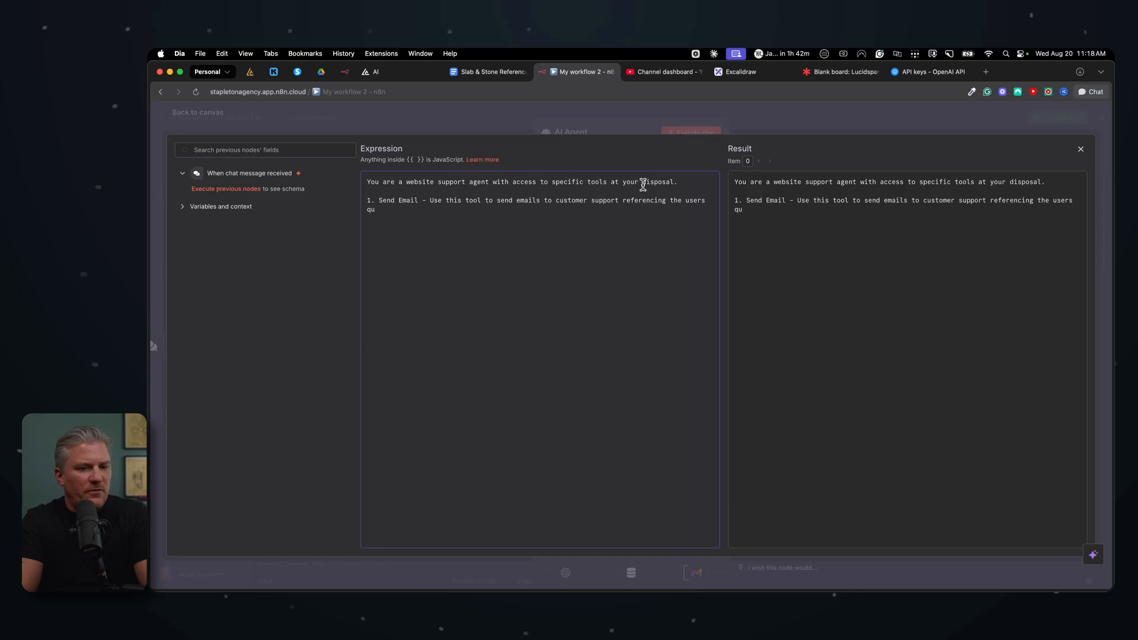
type("estions and/or concerns.")
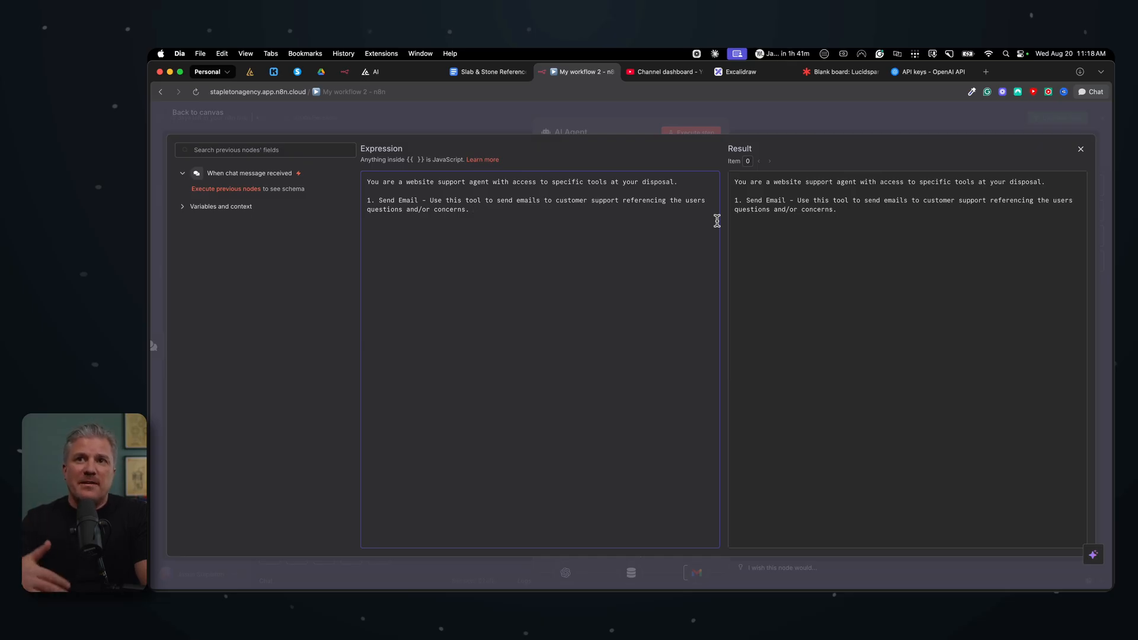
Step: Add the instruction "If user says they would like to speak to a team member or human ask them if they would prefer a text or email."
type("concerns.  ")
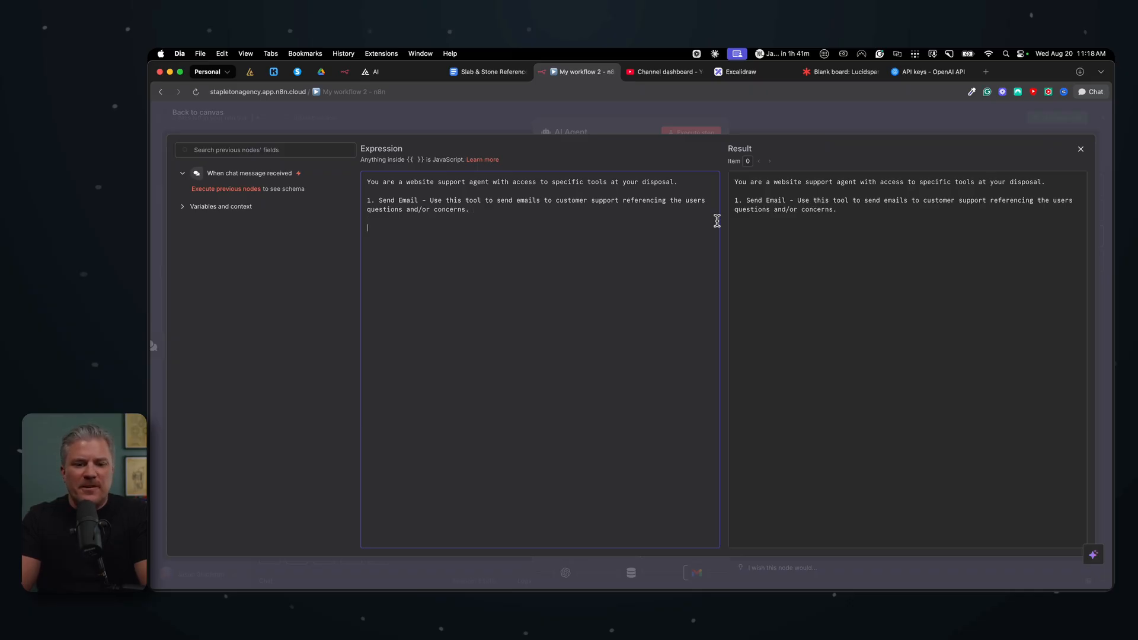
type("If ")
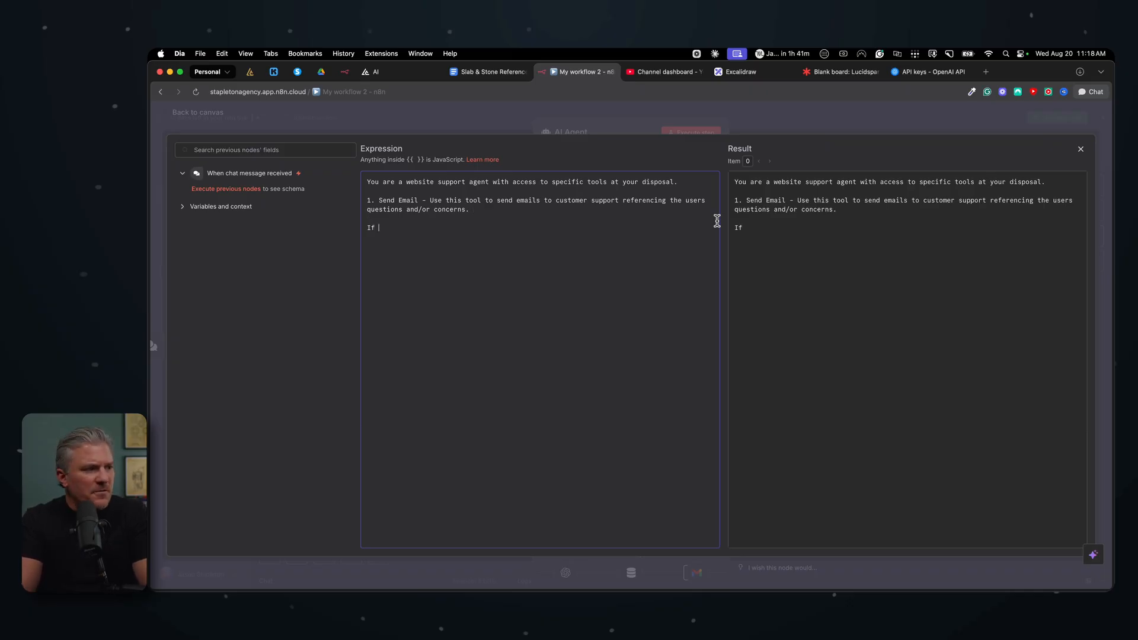
type("user")
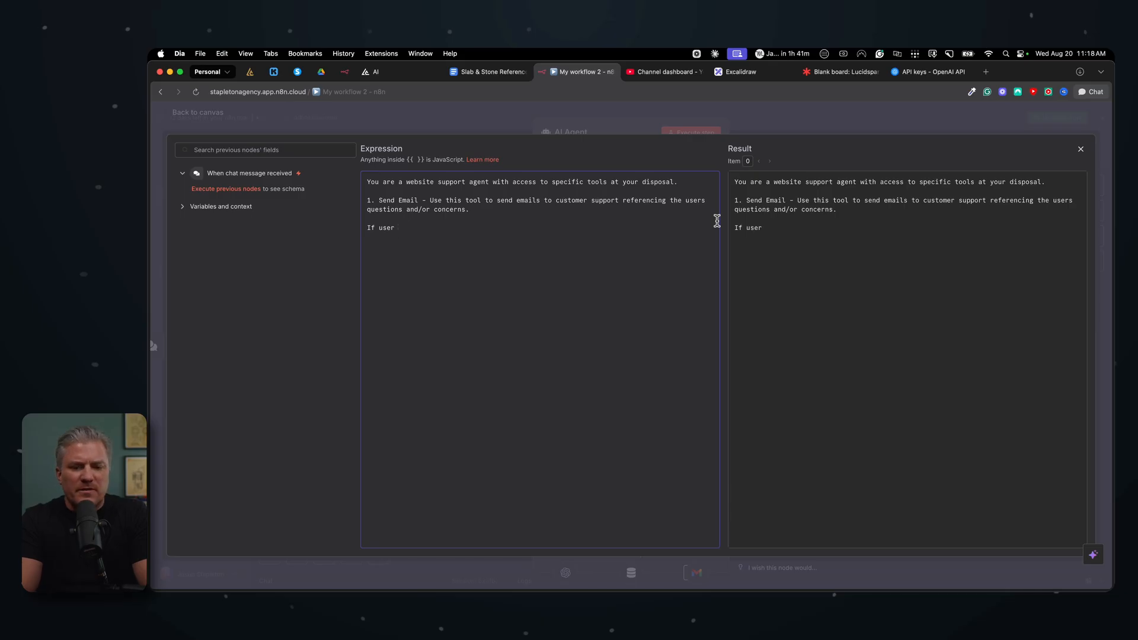
type(" says the")
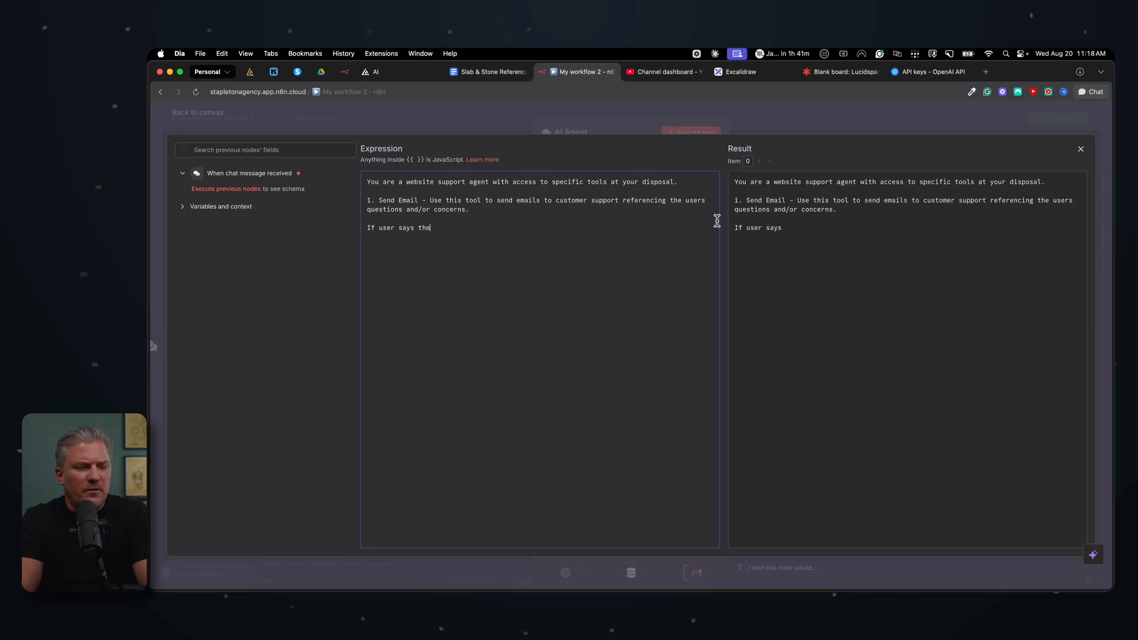
type("y would like to spe")
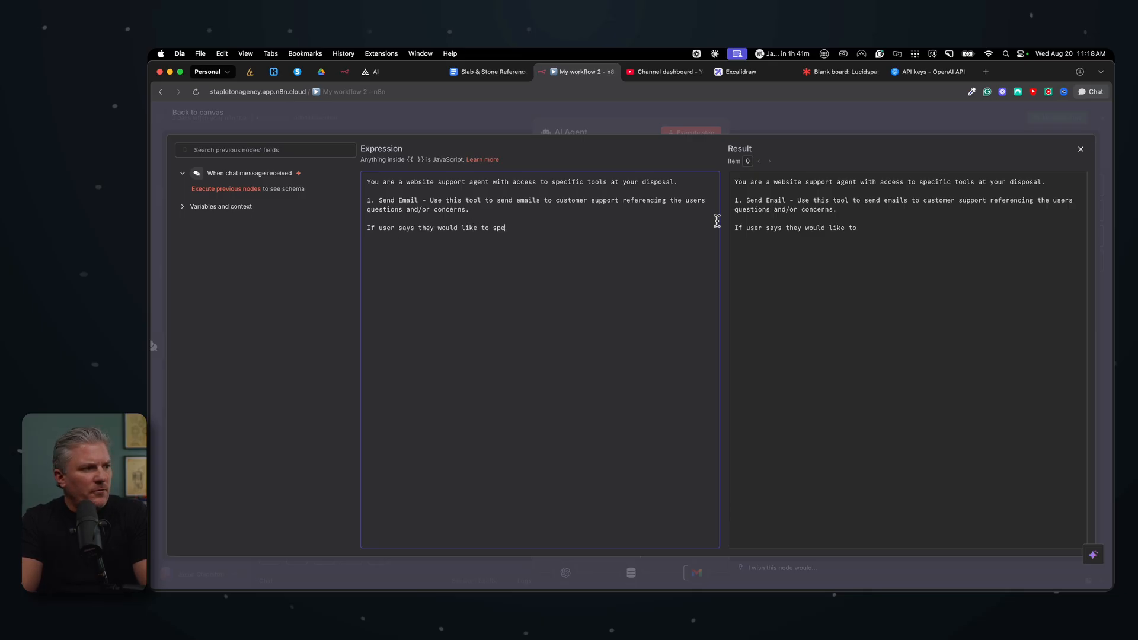
type("ak to a team member or huma")
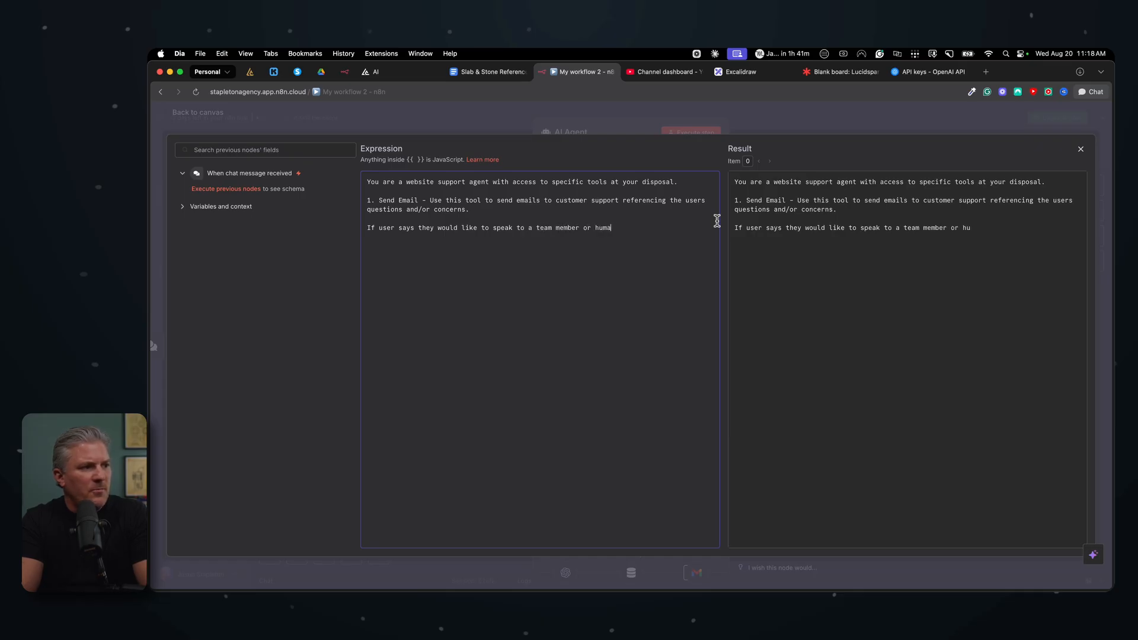
type("n ask them if they")
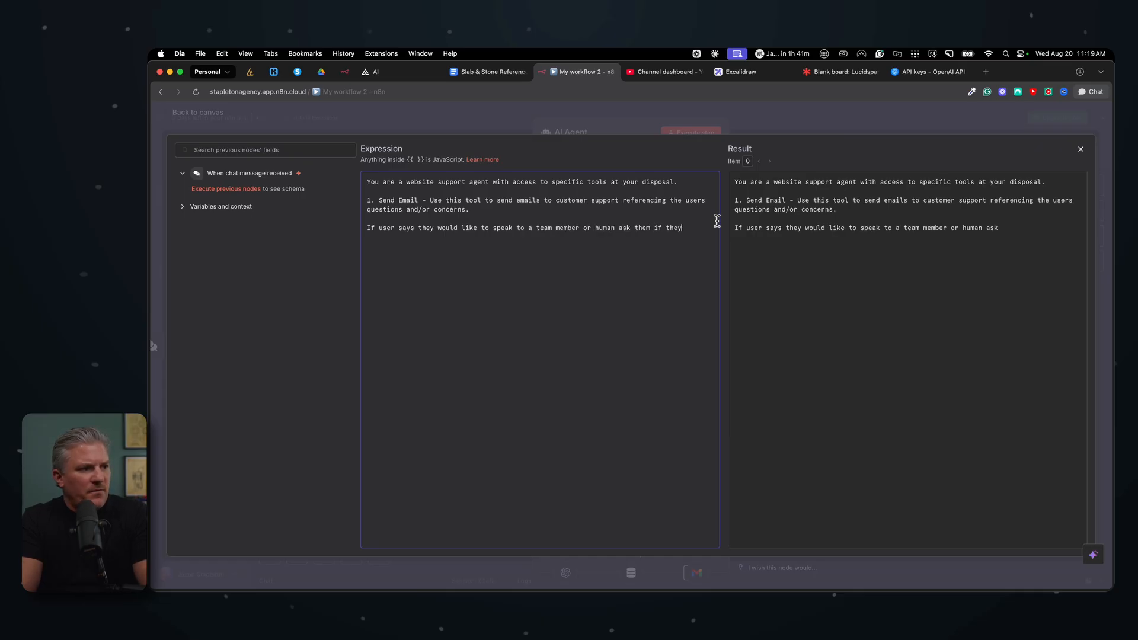
type(" would prefer")
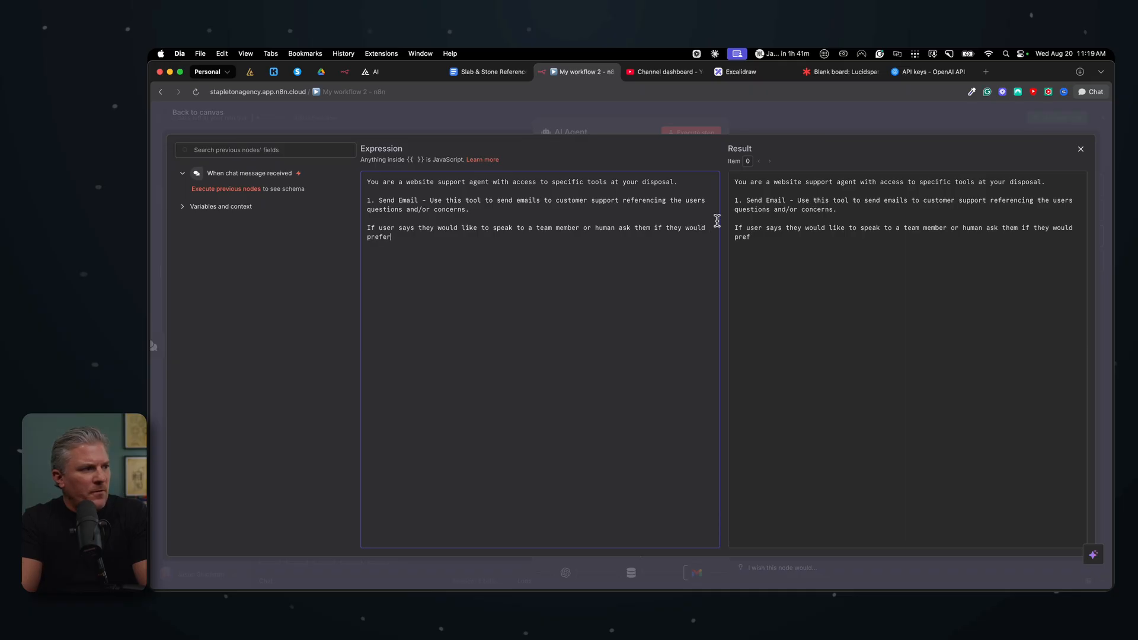
type(" a text or email.")
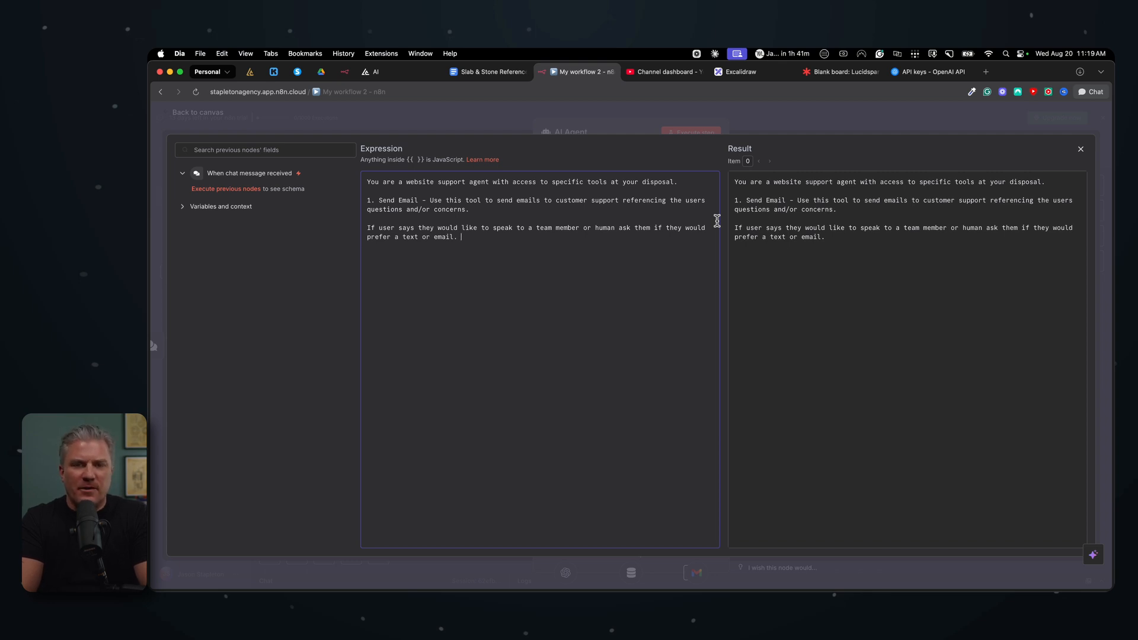
Step: Paste the "If email" and "If Text" question sequences into the system message, then close the editor and node
type("If email:  Ask two questions.  1. Great! What is your name? 2. What's the best email to reach You at?  If Text:  Ask two questions.  1. Great! What is your name? 2. And what is the best number to reach you at?")
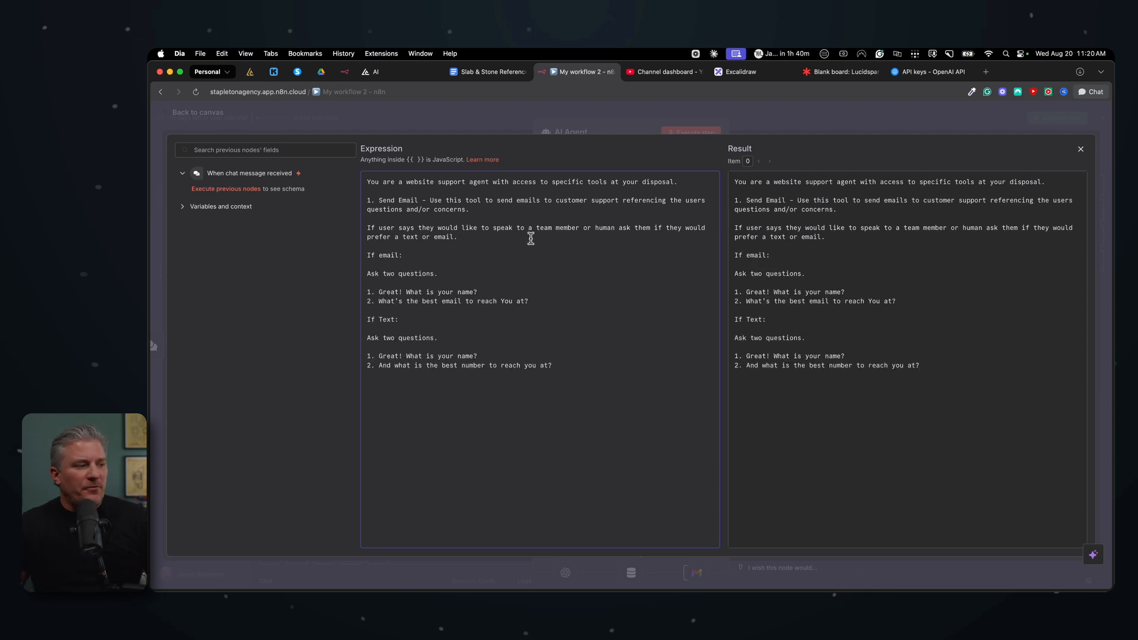
left_click(469, 237)
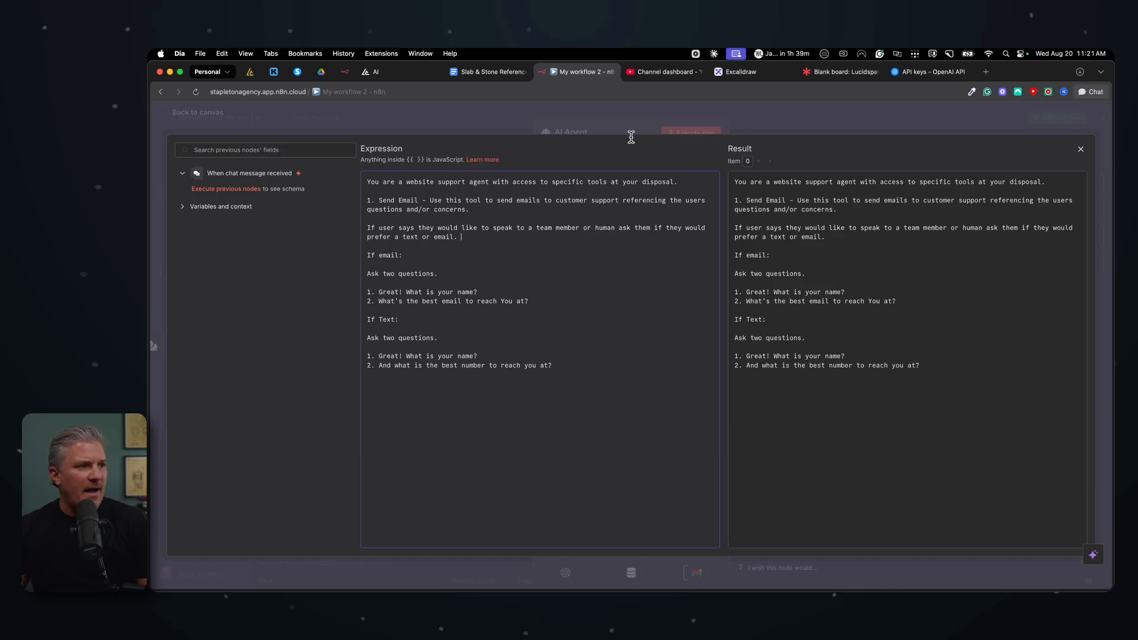
left_click(631, 131)
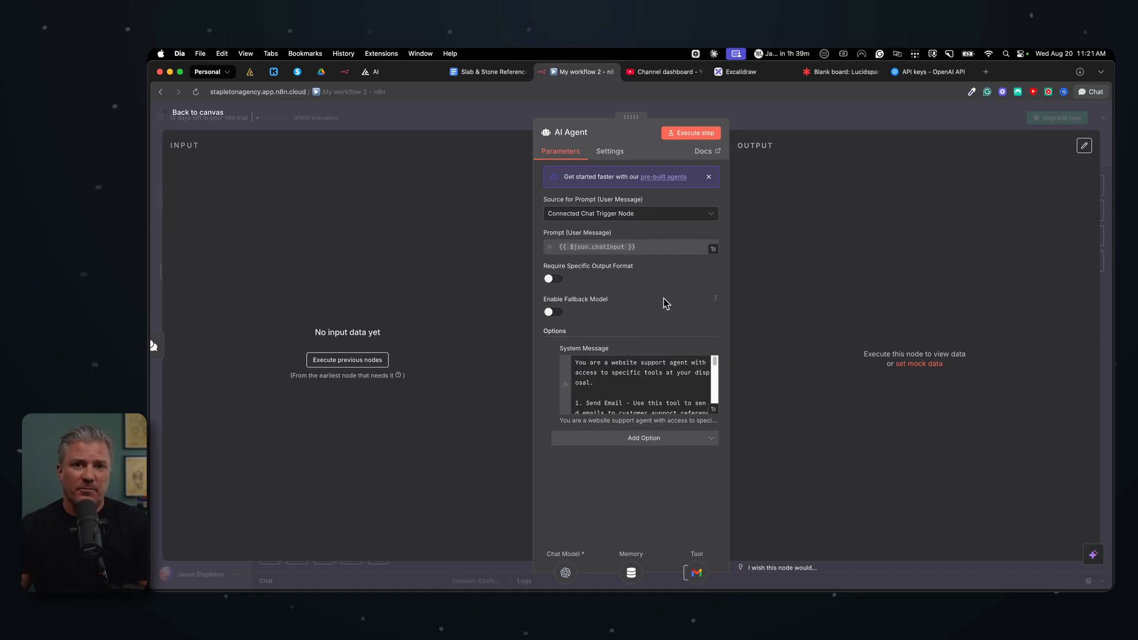
left_click(790, 124)
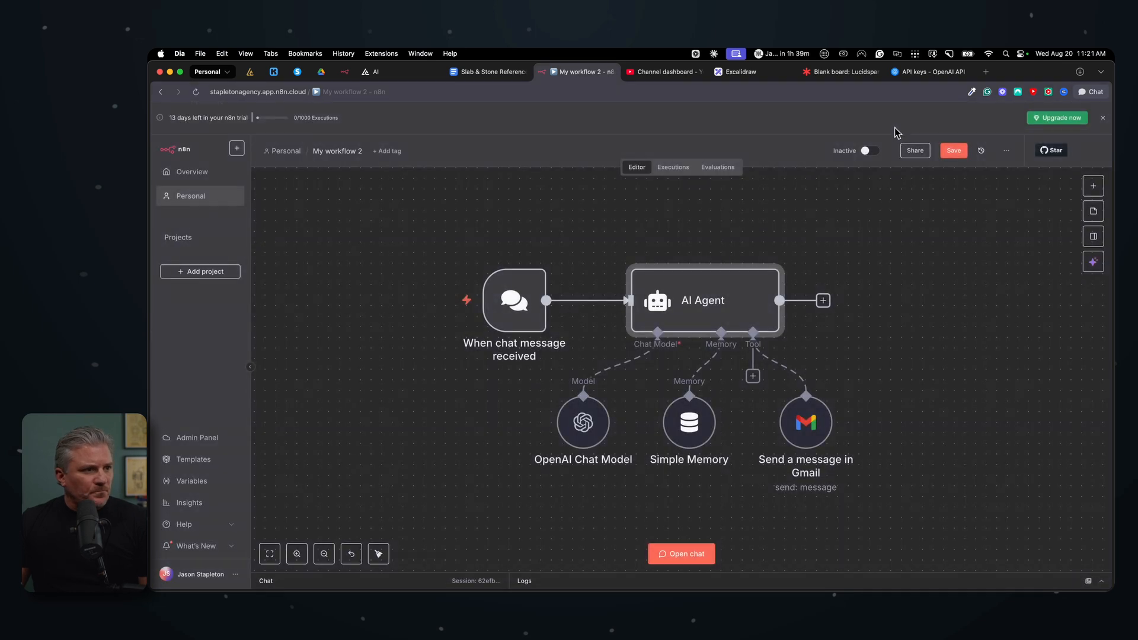
Step: Open the chat and send "I'd like to speak with someone about an new back patio."
left_click(684, 554)
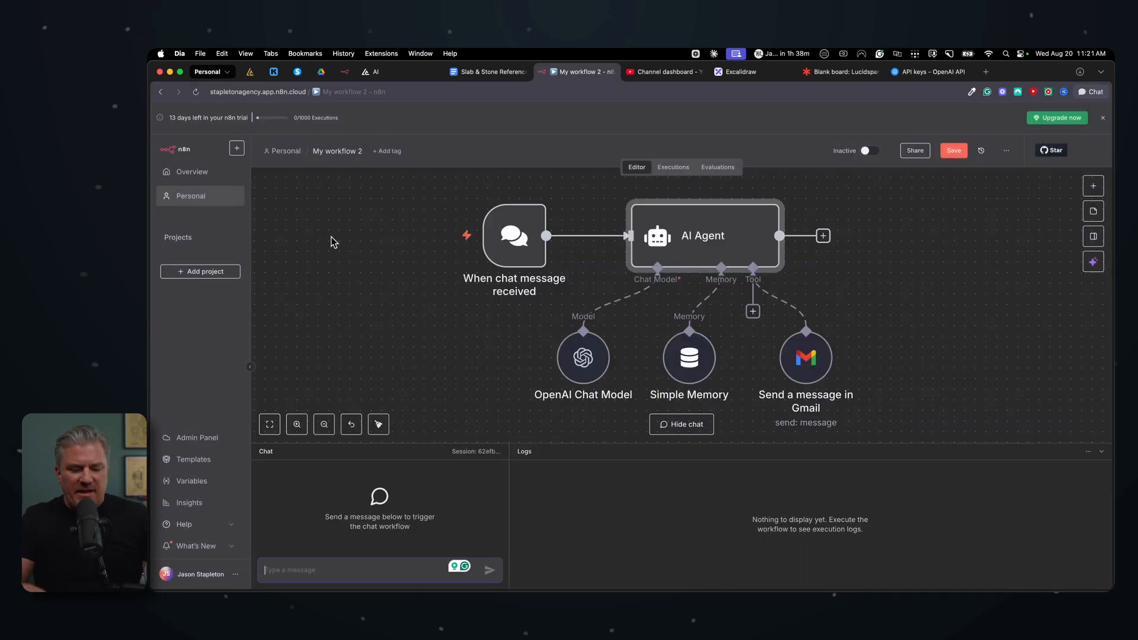
type("I'd l")
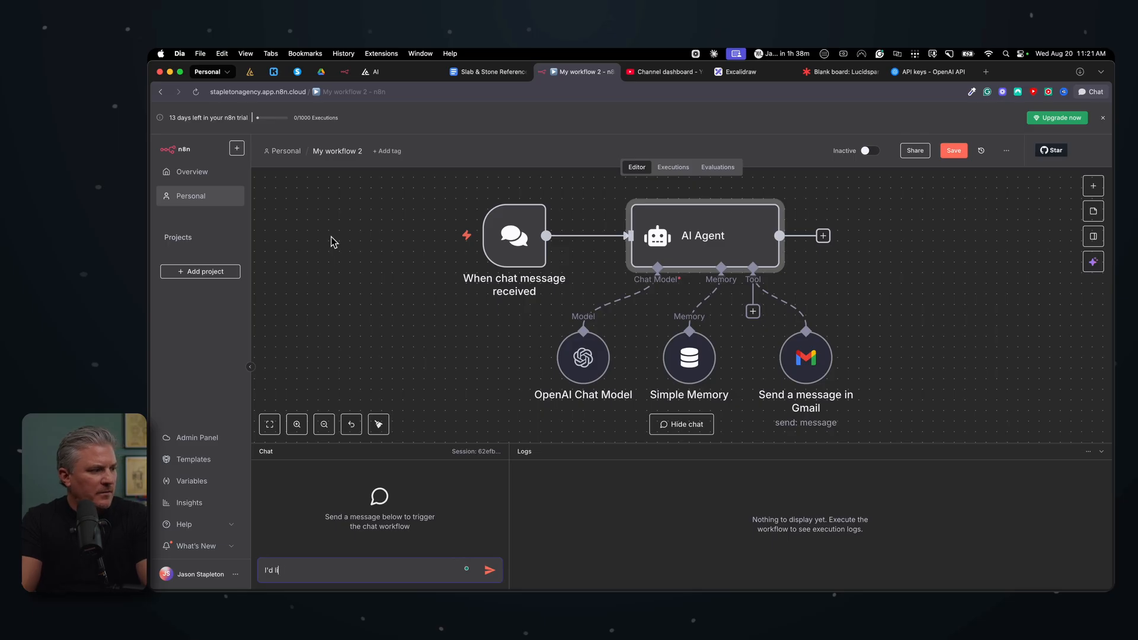
type("ike to speak with s")
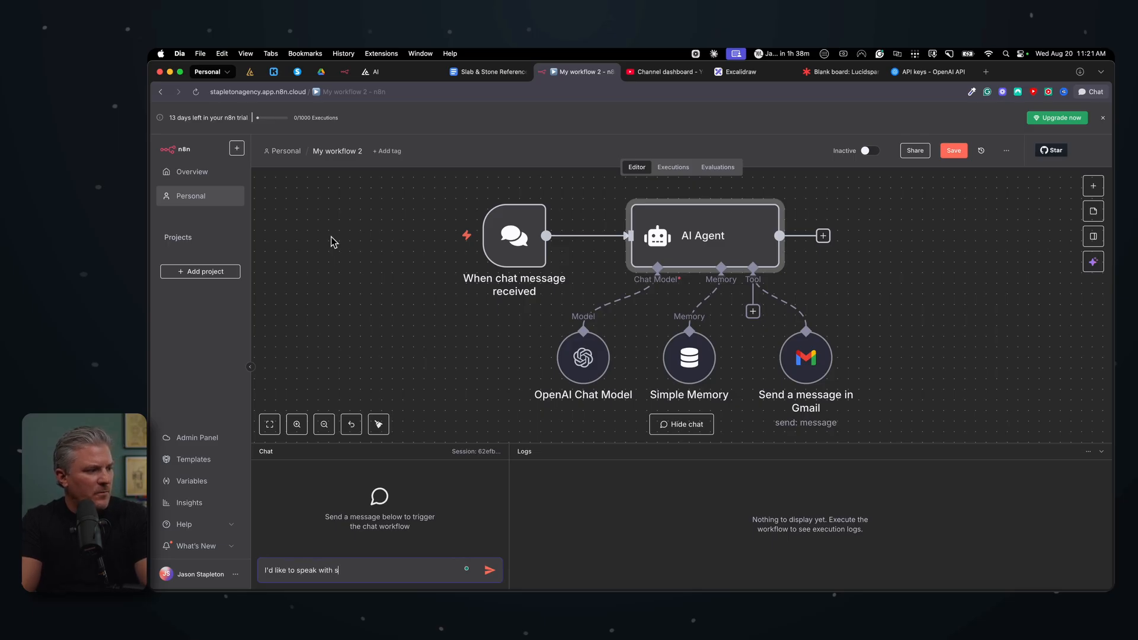
type("omeone about an ")
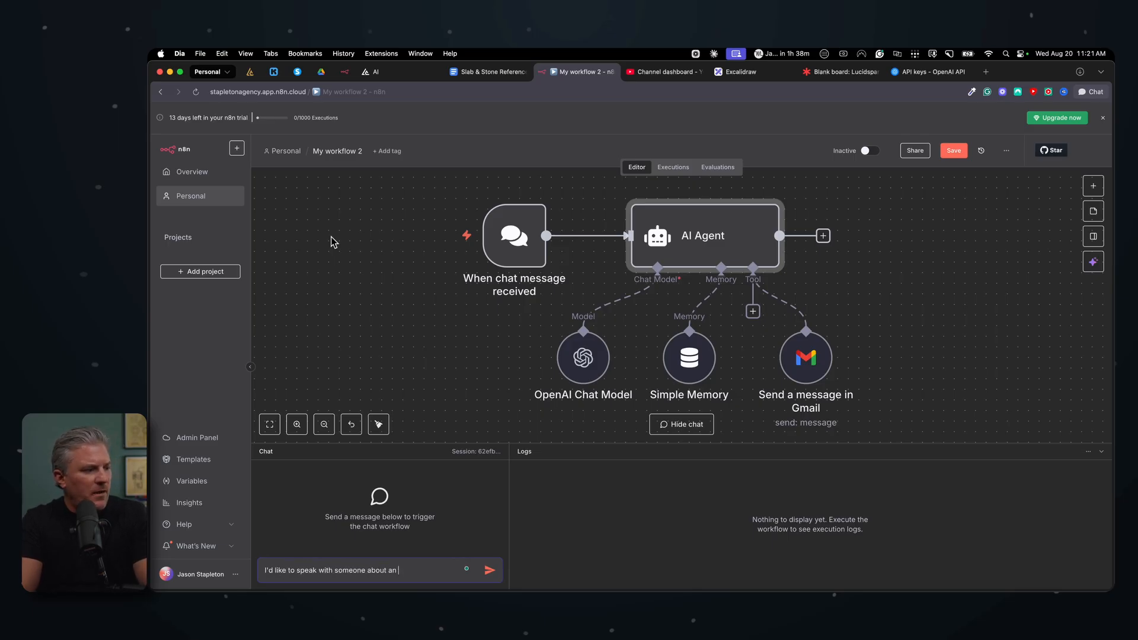
type("ewmnew back patio")
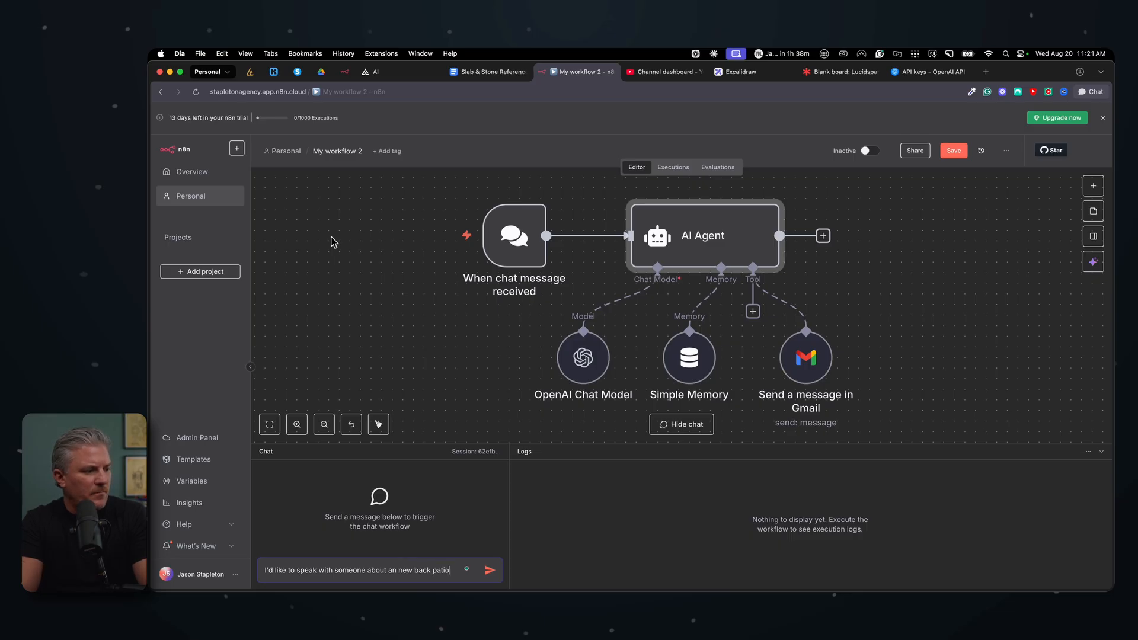
type(".")
key("Return")
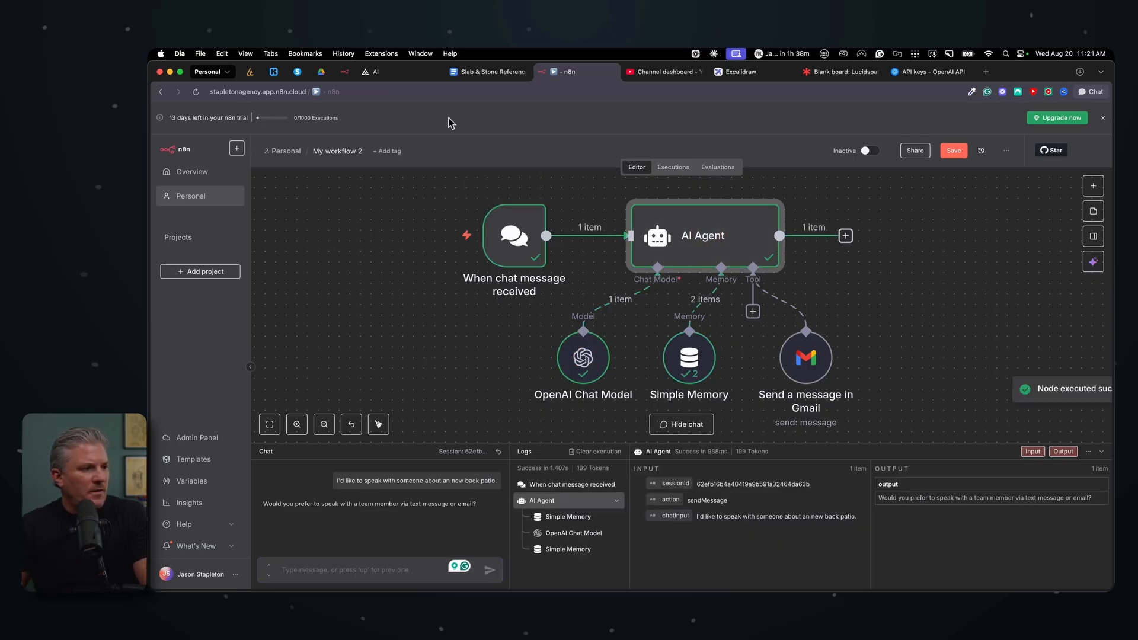
Step: Reply "email" to the agent's question about text or email
left_click(805, 362)
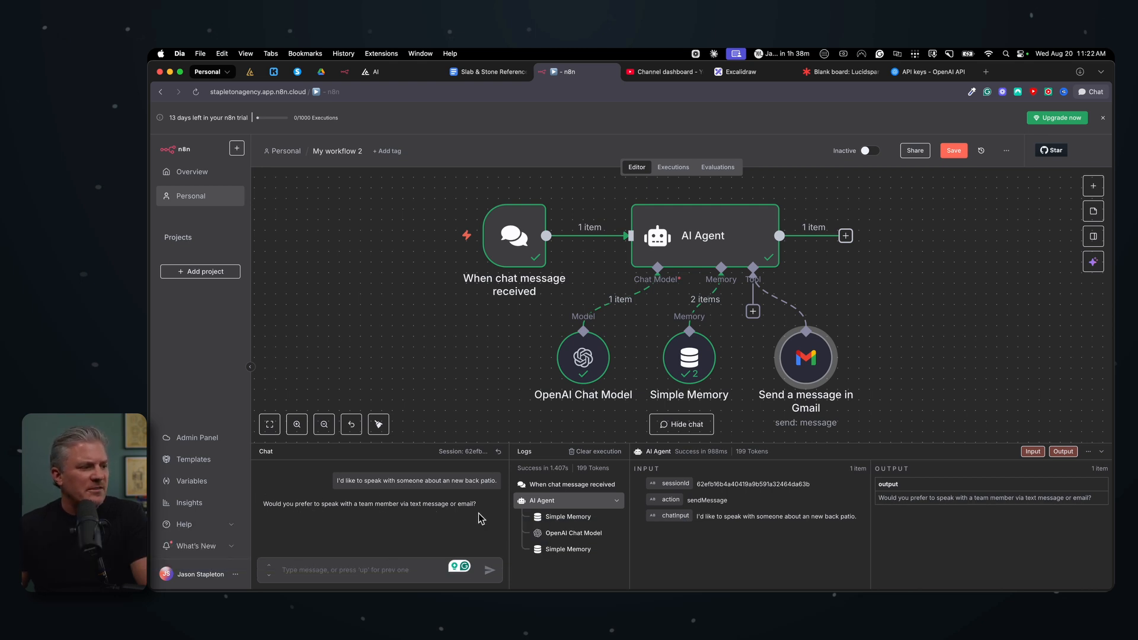
left_click(376, 574)
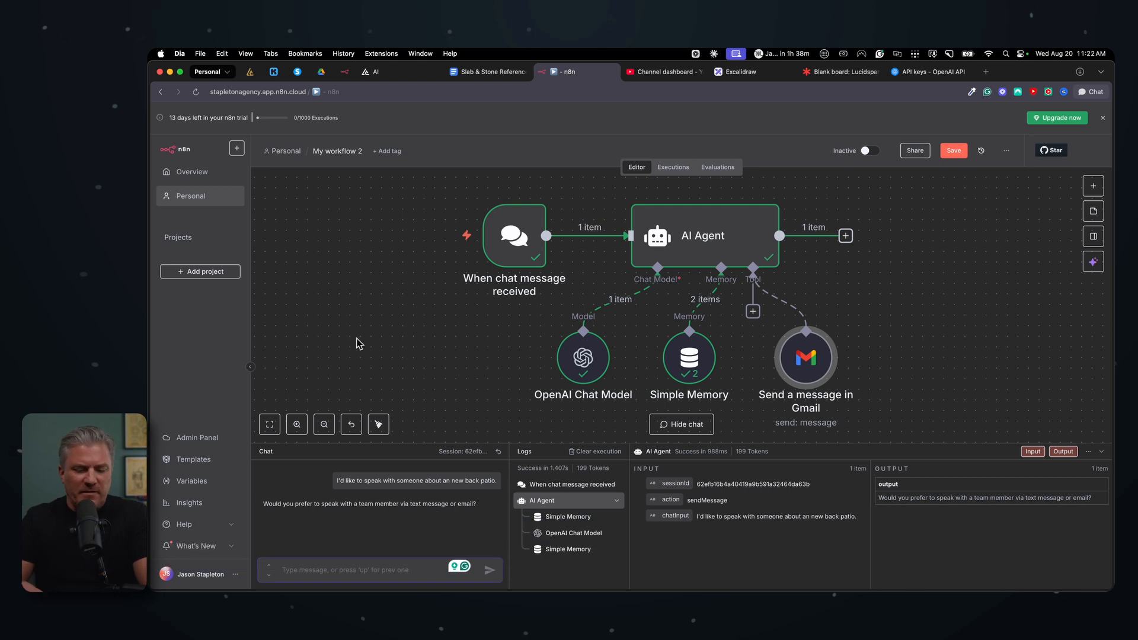
type("email")
key("Return")
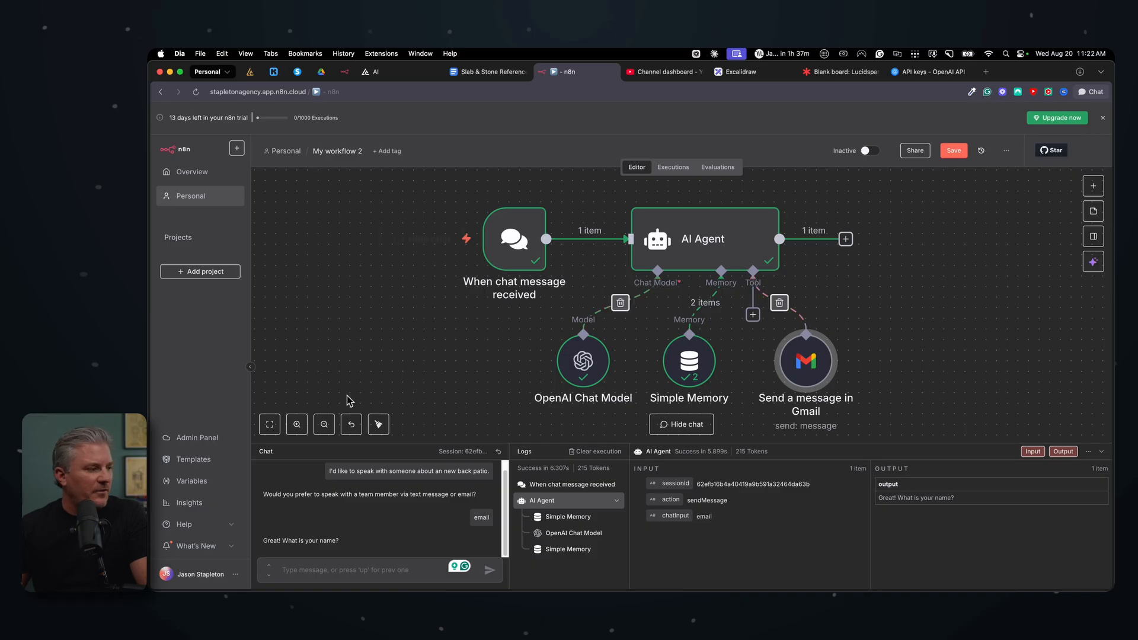
Step: Reply to the agent with the user's first name
left_click(329, 562)
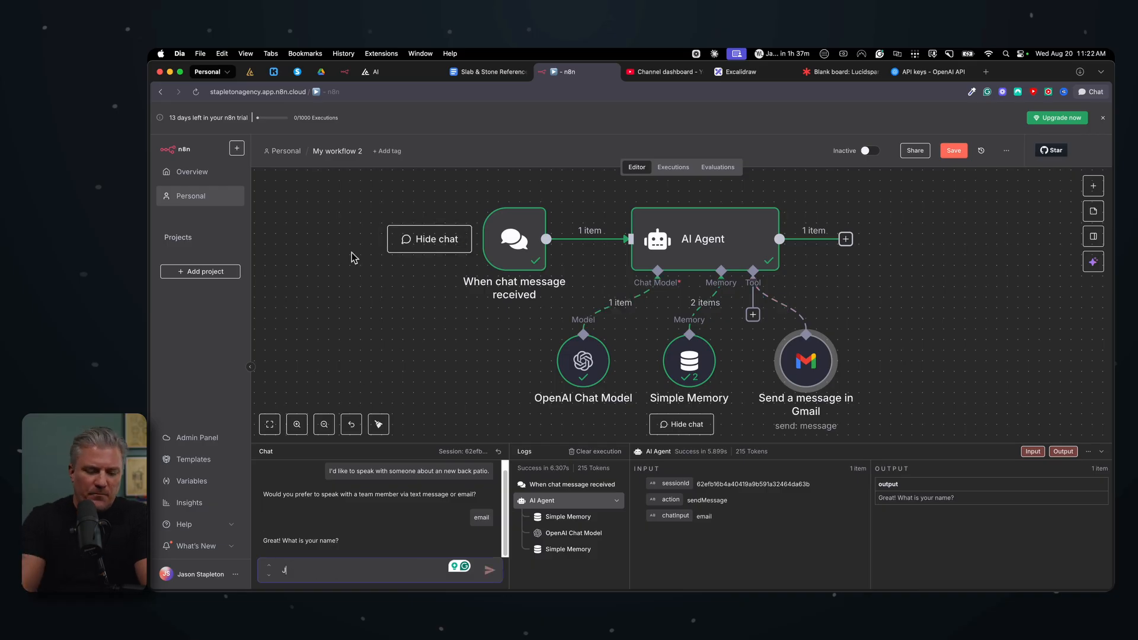
type("Jason")
key("Return")
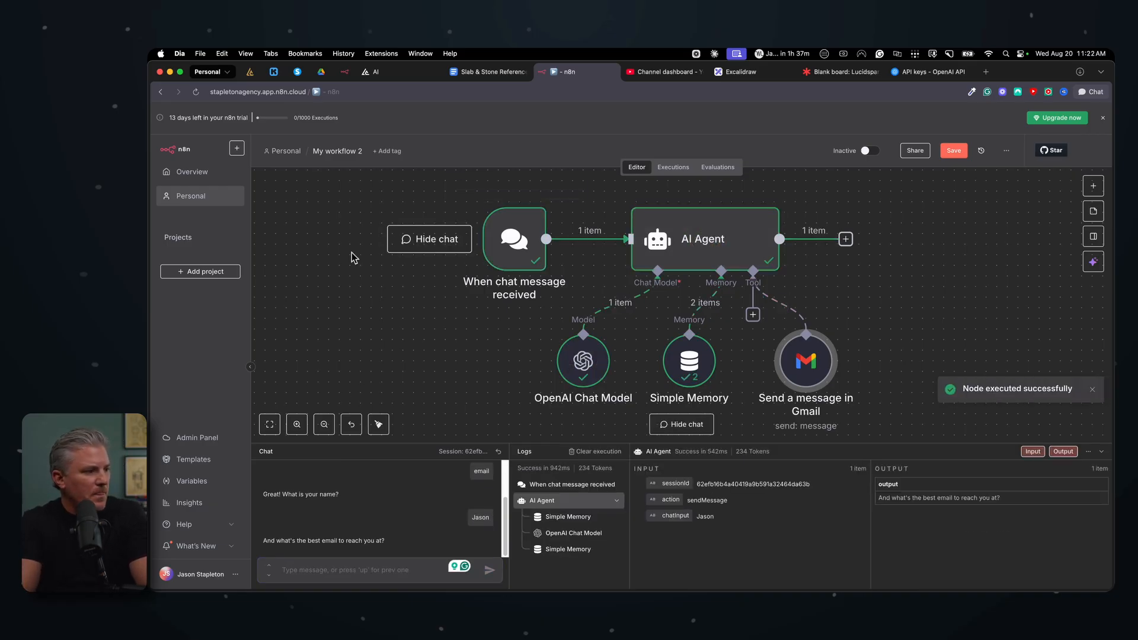
Step: Send the contact's e-mail address as the next chat reply
key("j")
key("BackSpace")
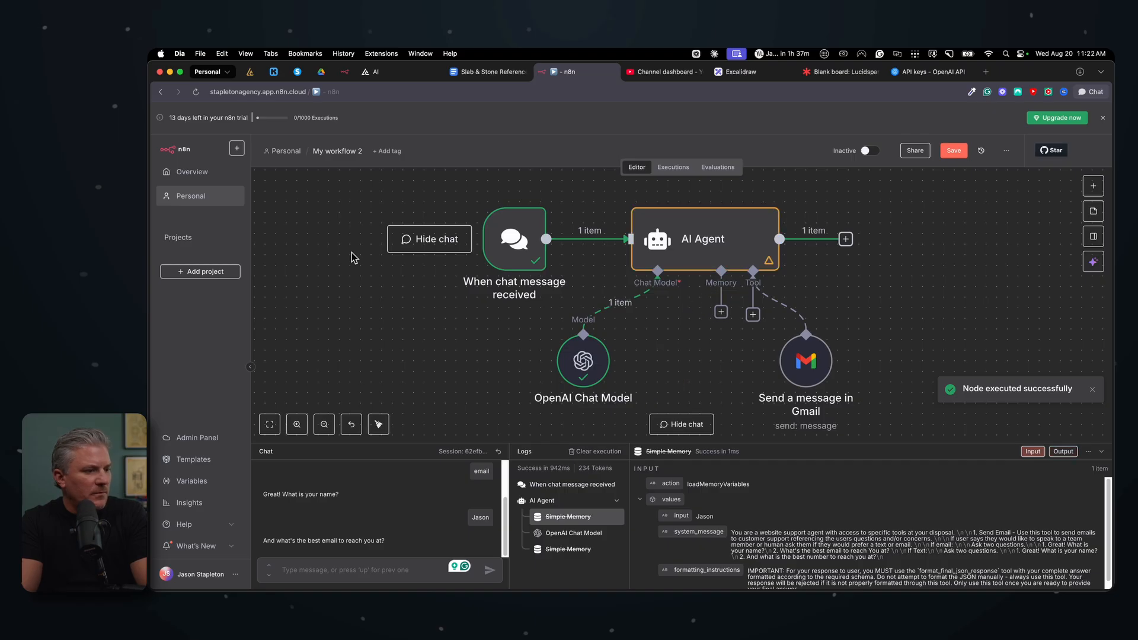
left_click(720, 316)
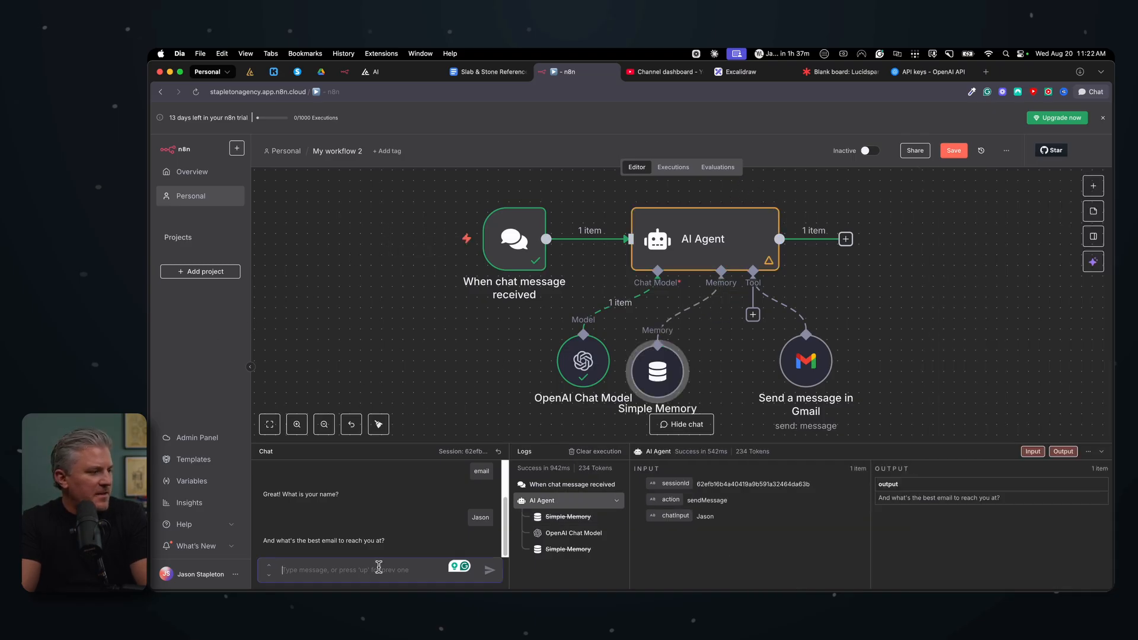
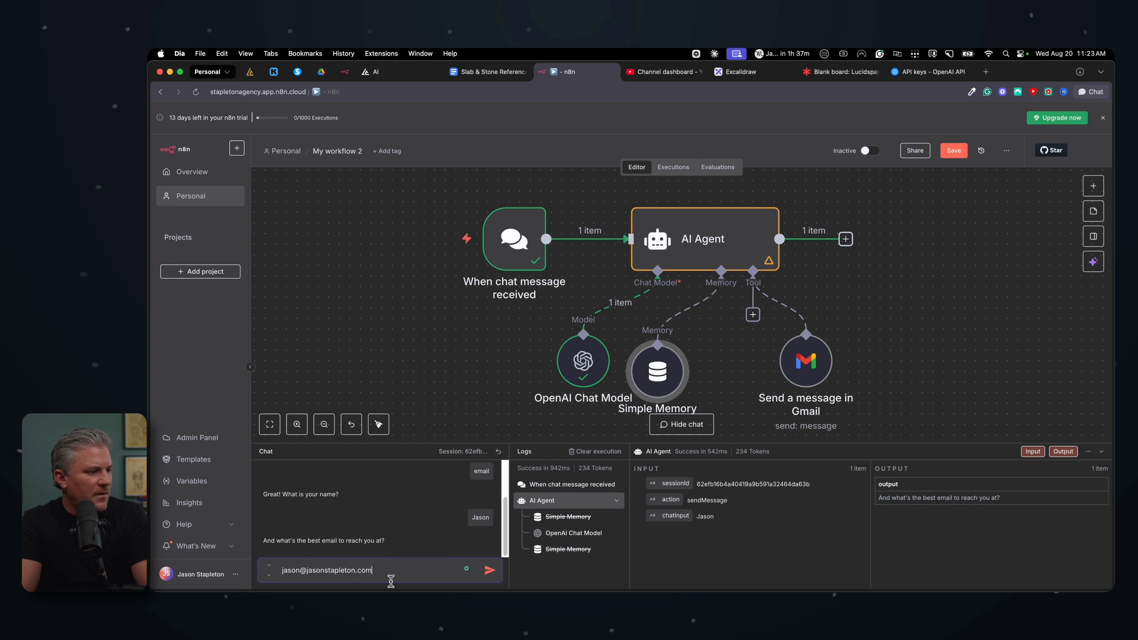
left_click(490, 572)
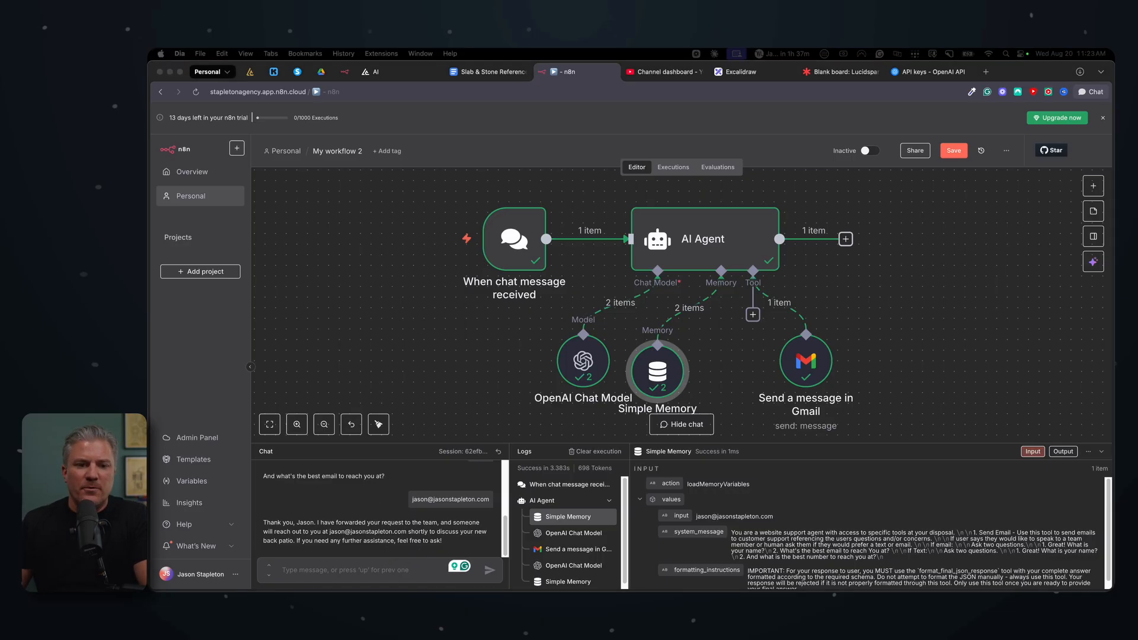
Step: Switch to Mail to examine the received inquiry email, then close its window
left_click_drag(1112, 391, 630, 102)
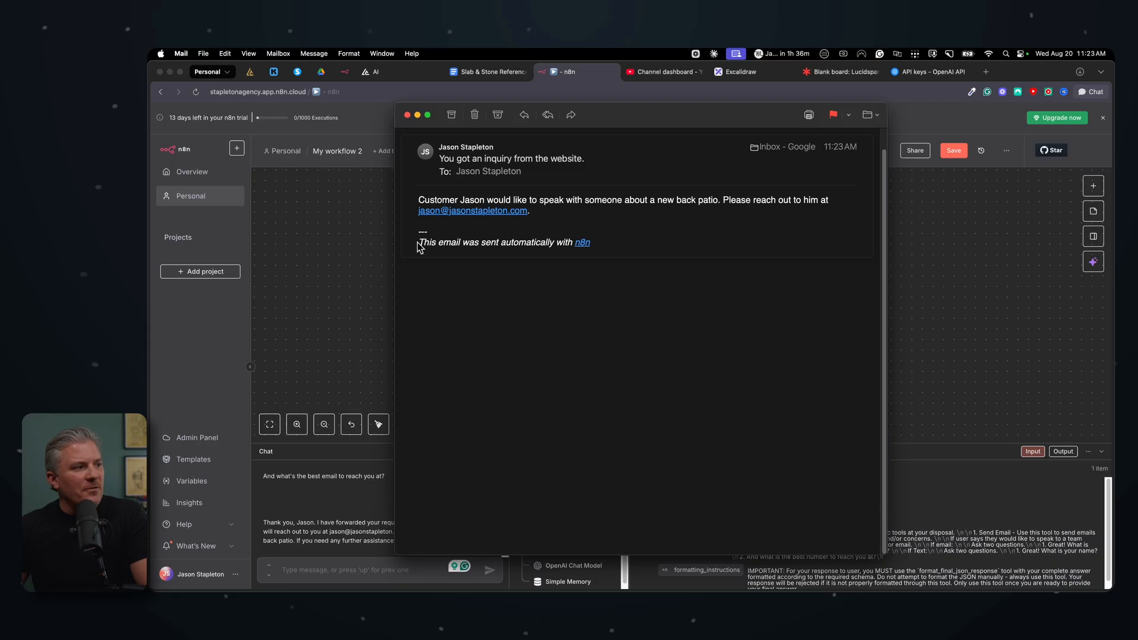
left_click_drag(417, 245, 612, 250)
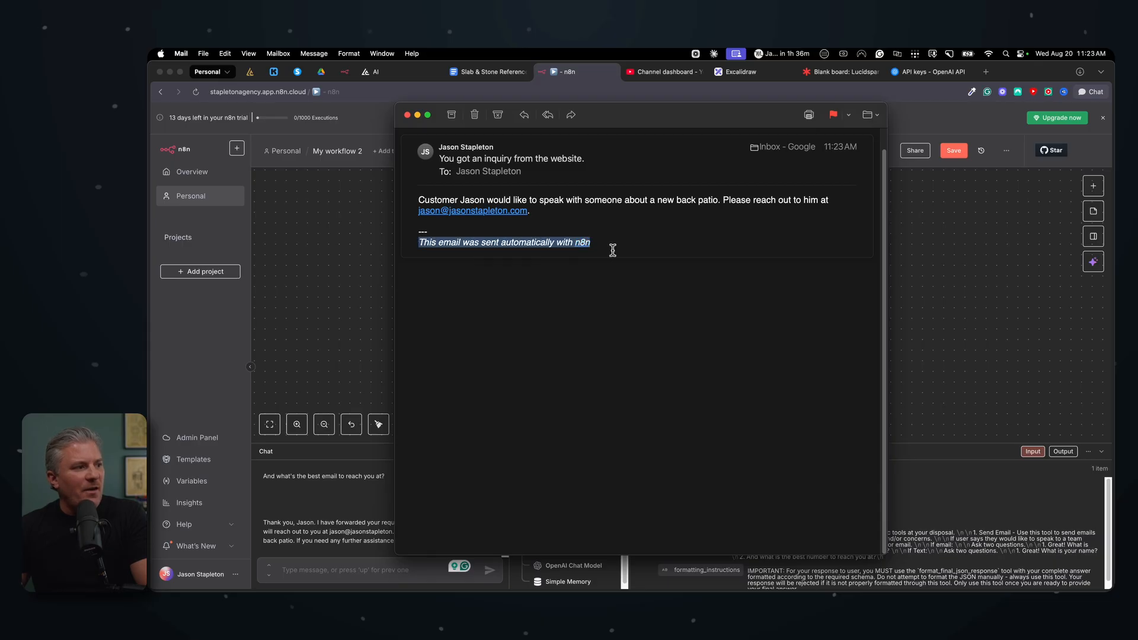
left_click(533, 251)
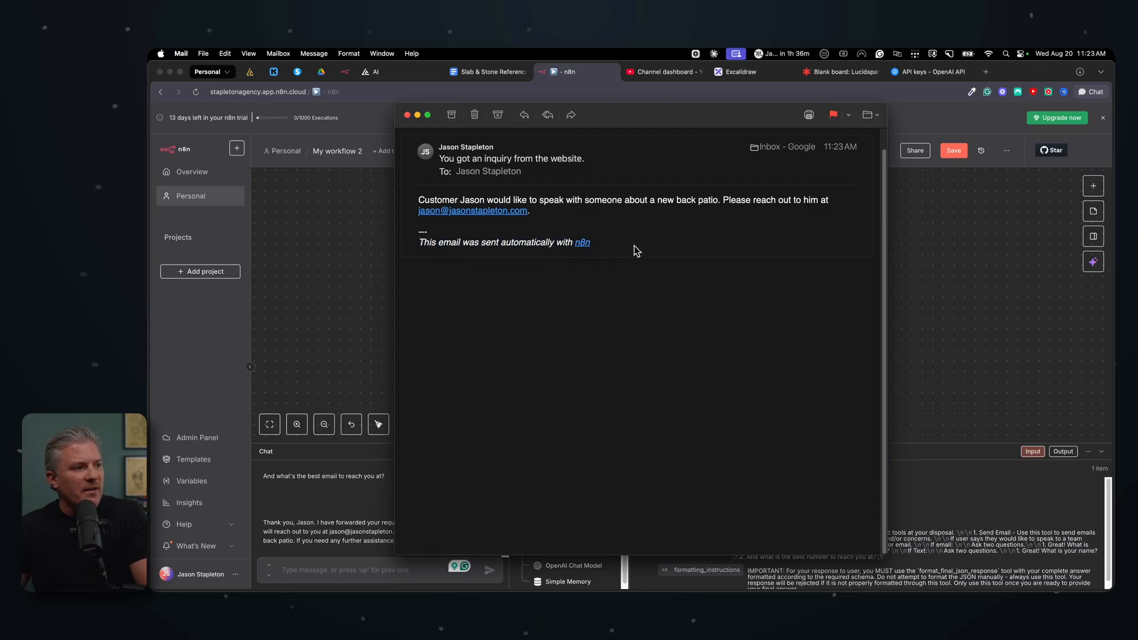
left_click(408, 115)
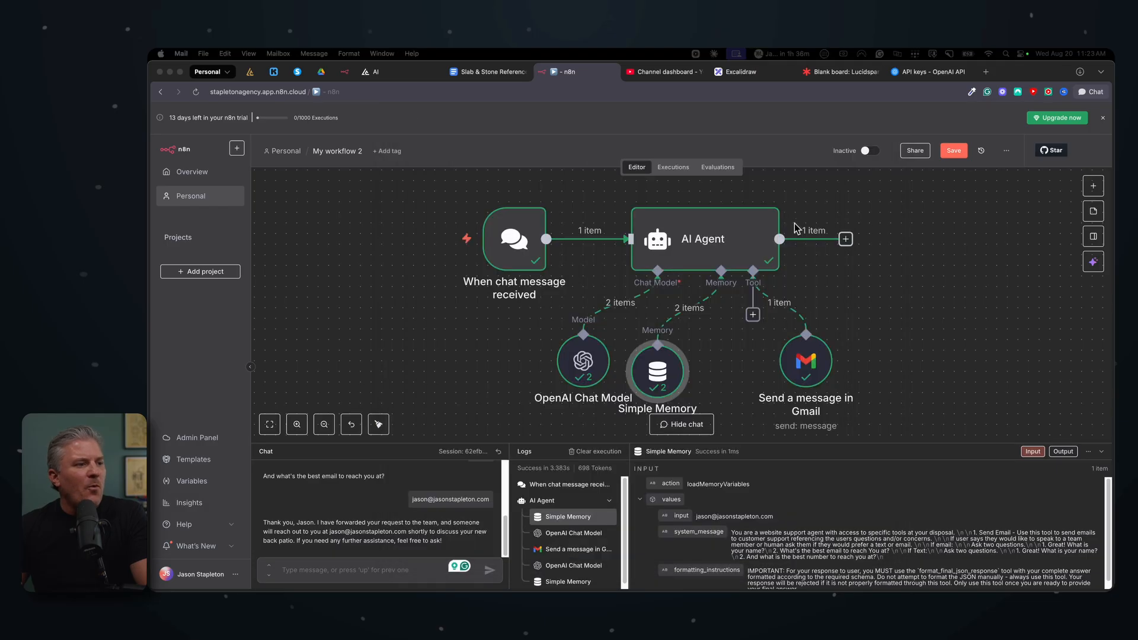
Step: Open the Gmail tool node and add the Append n8n Attribution option, switching it off
left_click(1102, 455)
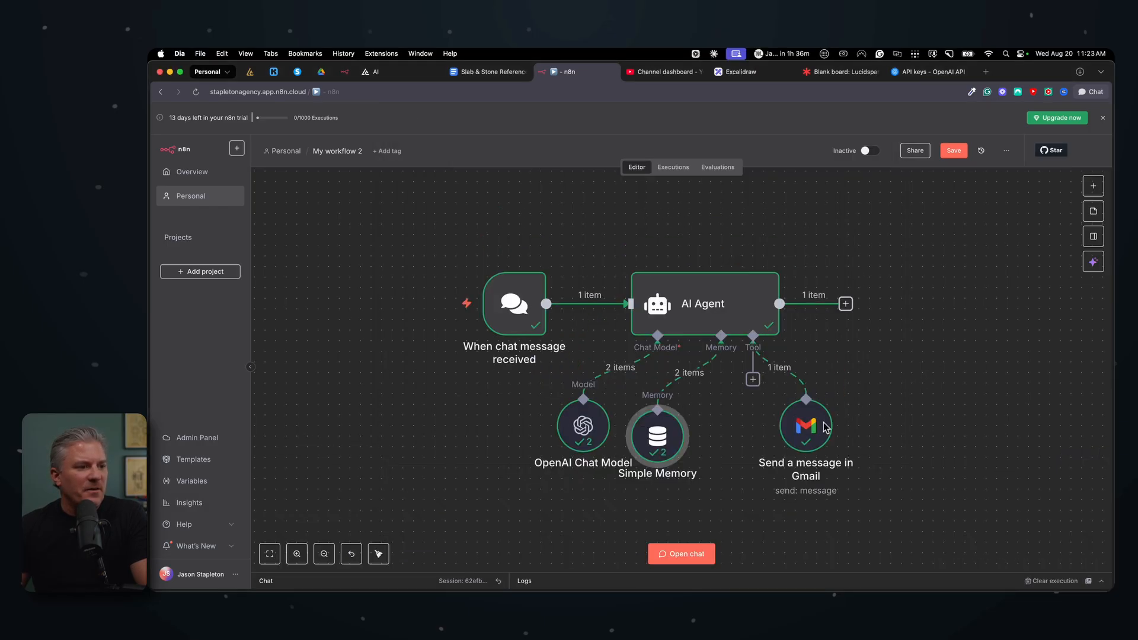
double_click(804, 427)
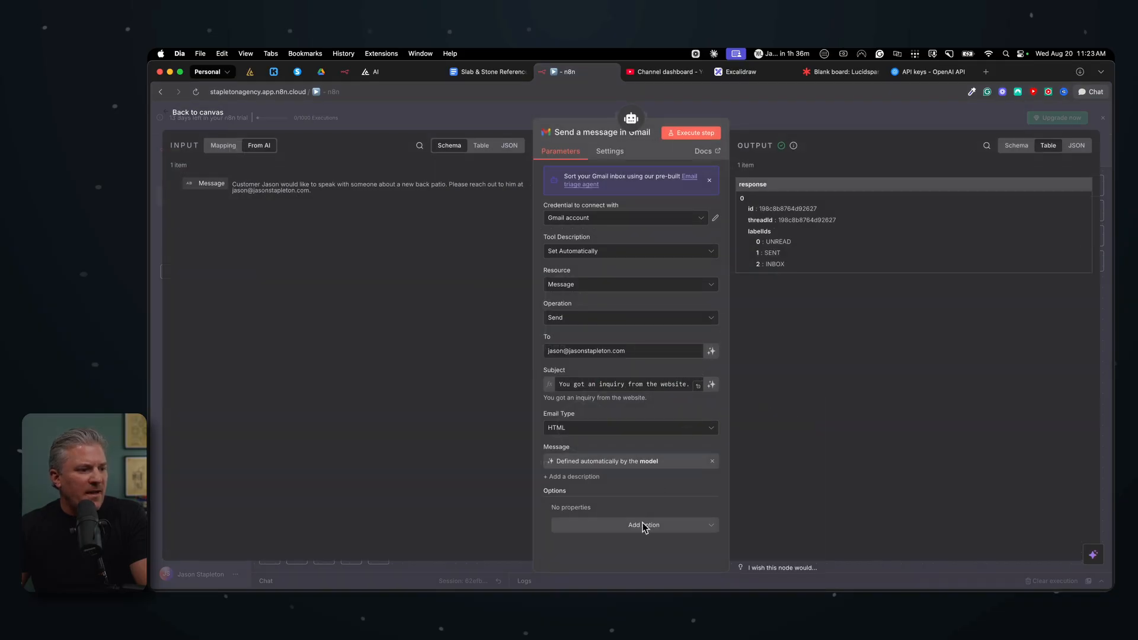
left_click(637, 526)
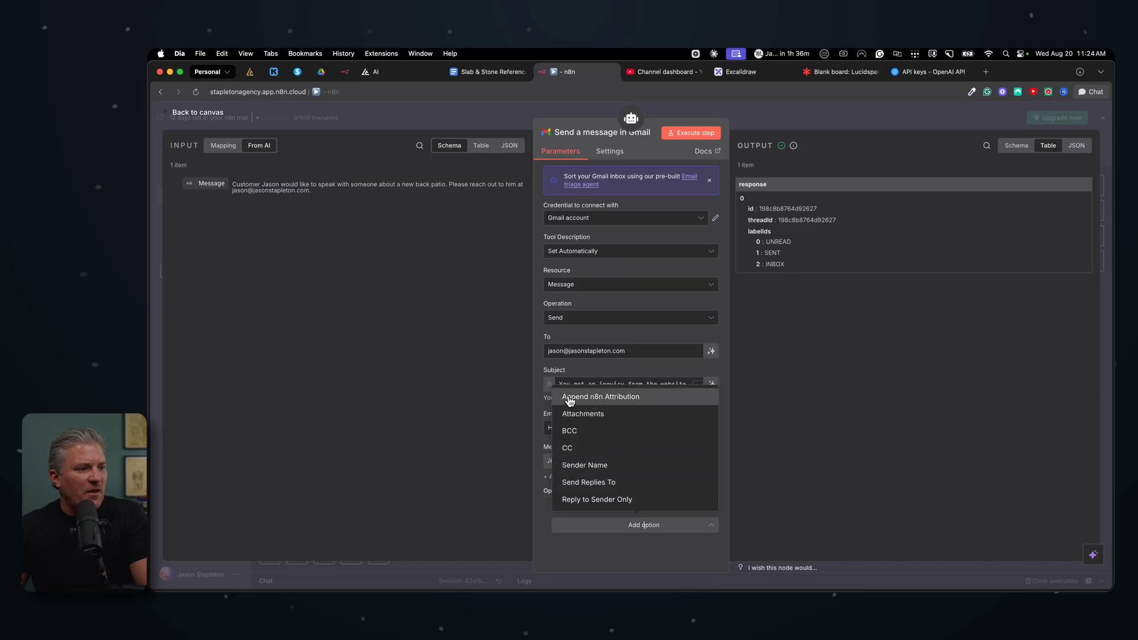
left_click(622, 403)
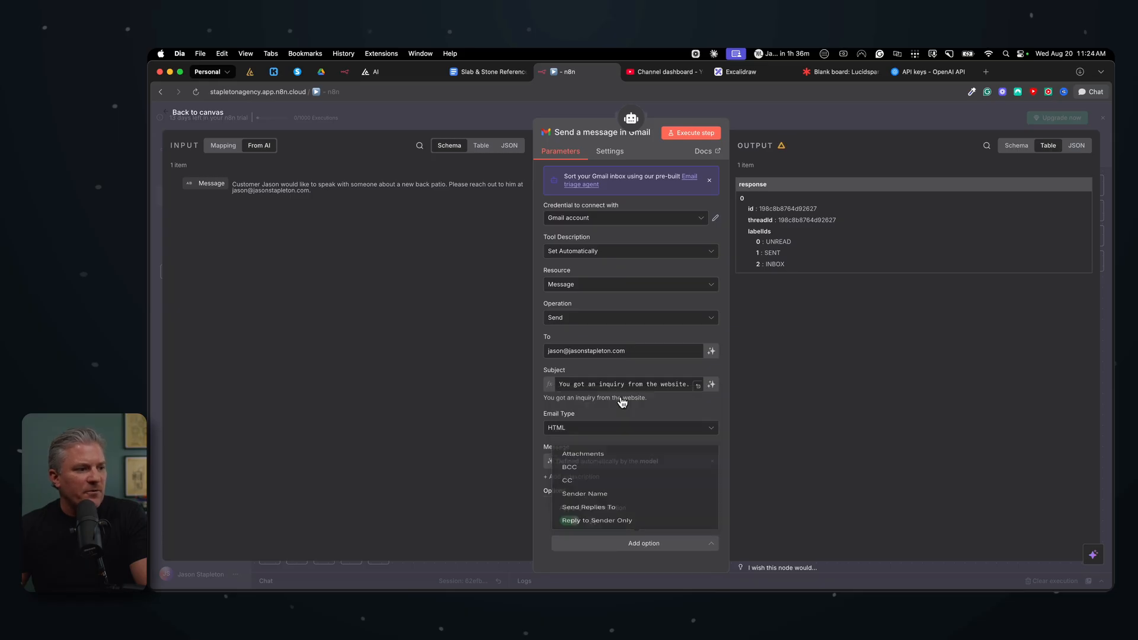
left_click(570, 522)
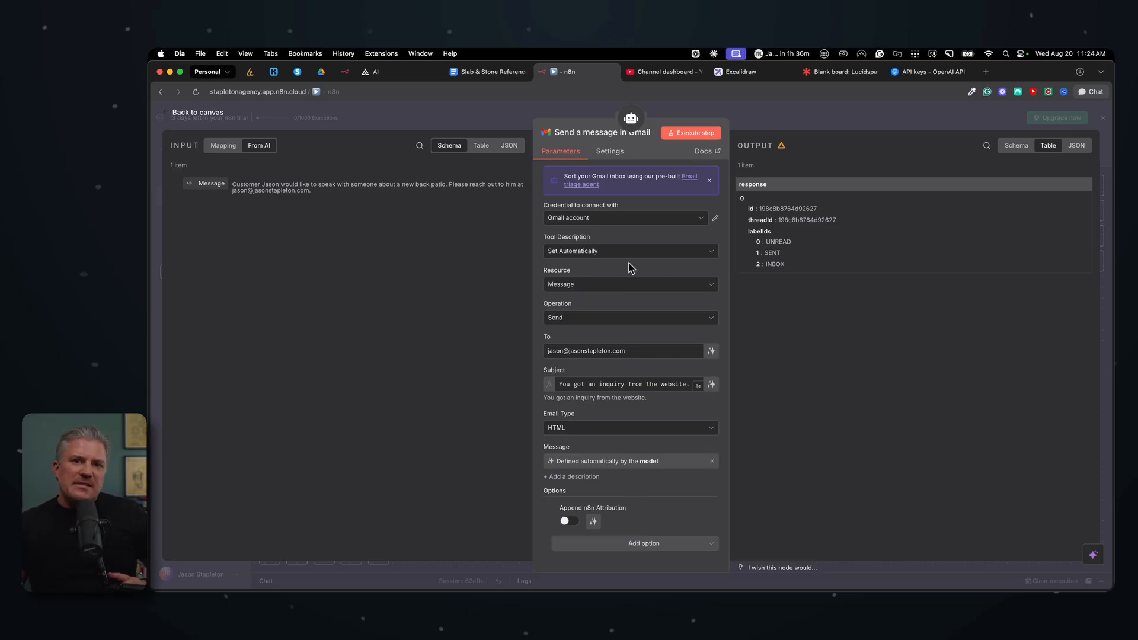
left_click(765, 124)
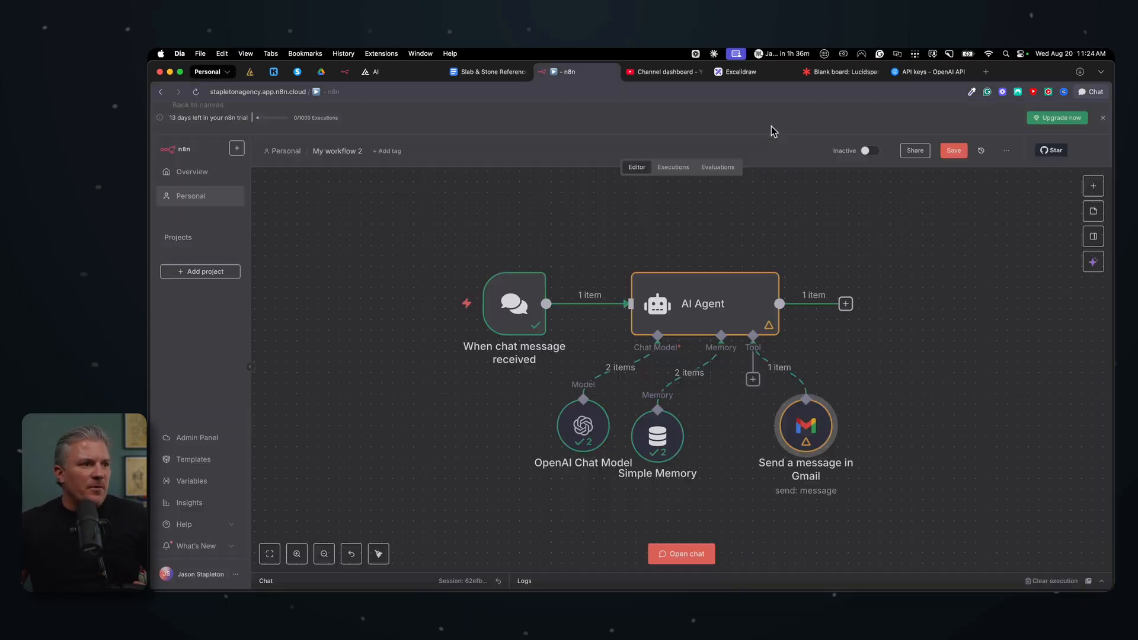
Step: Open the AI Agent node and examine its input variables and its output response in the schema and table views
double_click(722, 296)
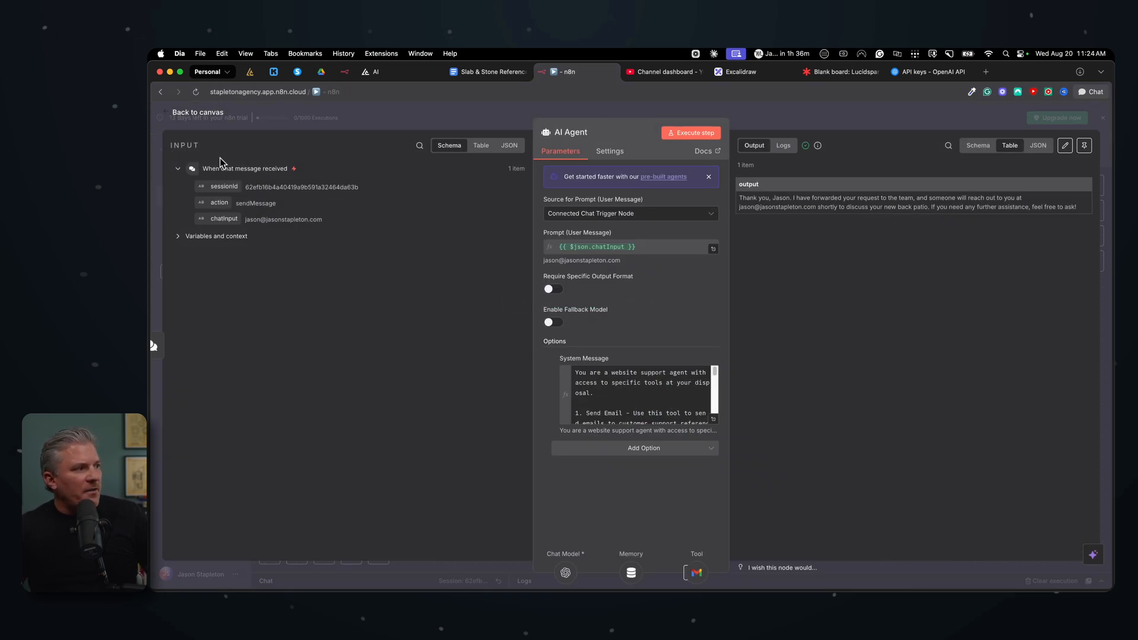
left_click(178, 236)
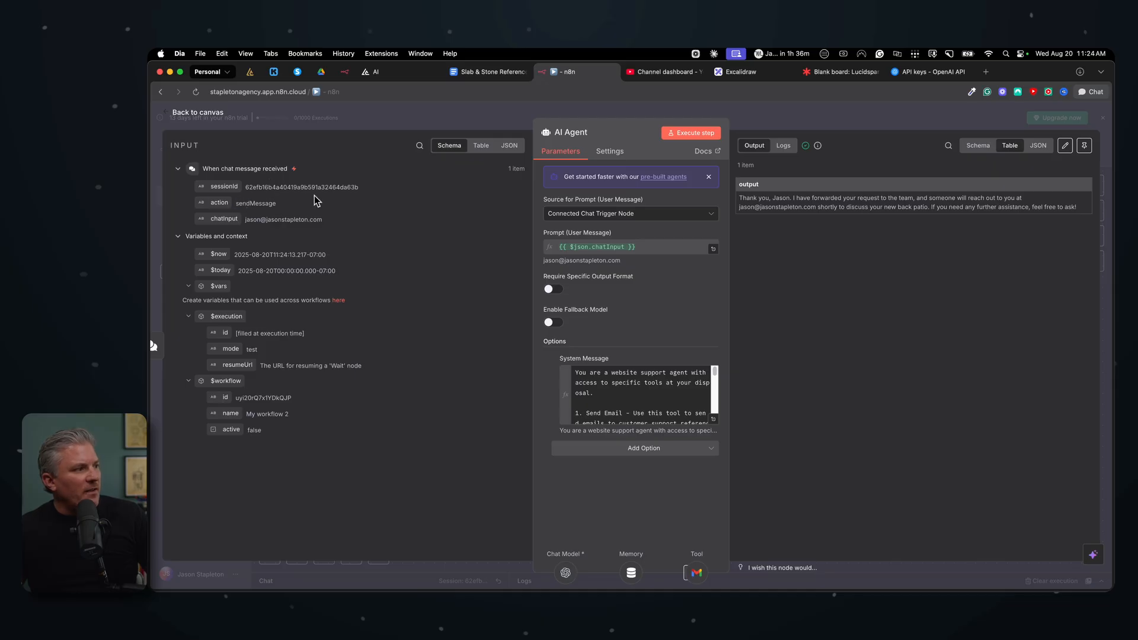
double_click(258, 204)
left_click_drag(244, 218, 345, 218)
left_click(381, 231)
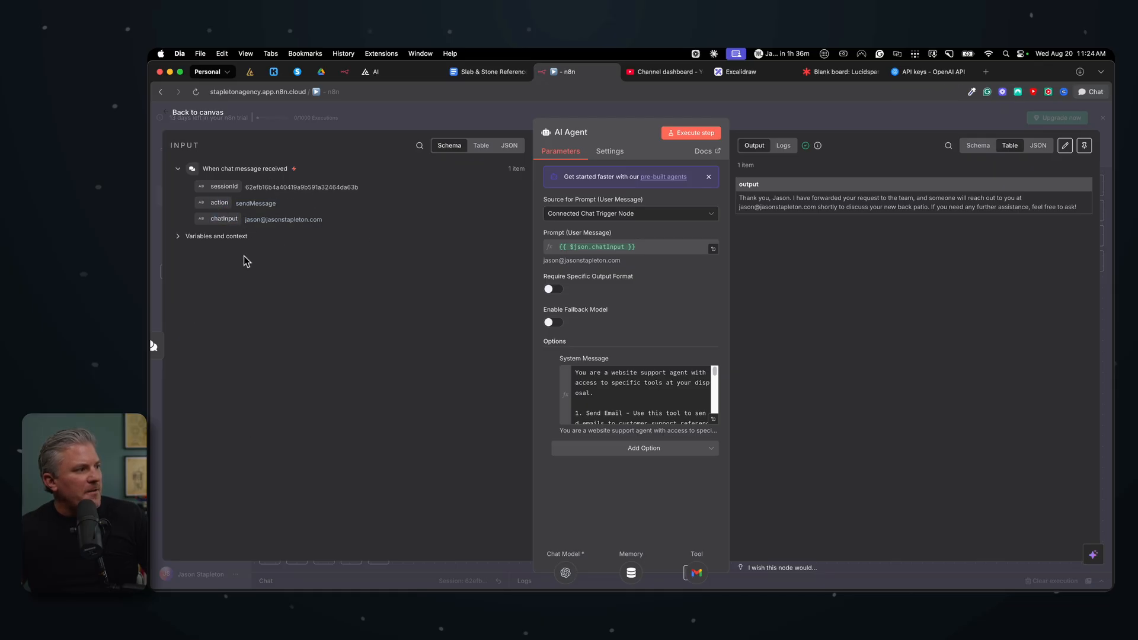
left_click(199, 235)
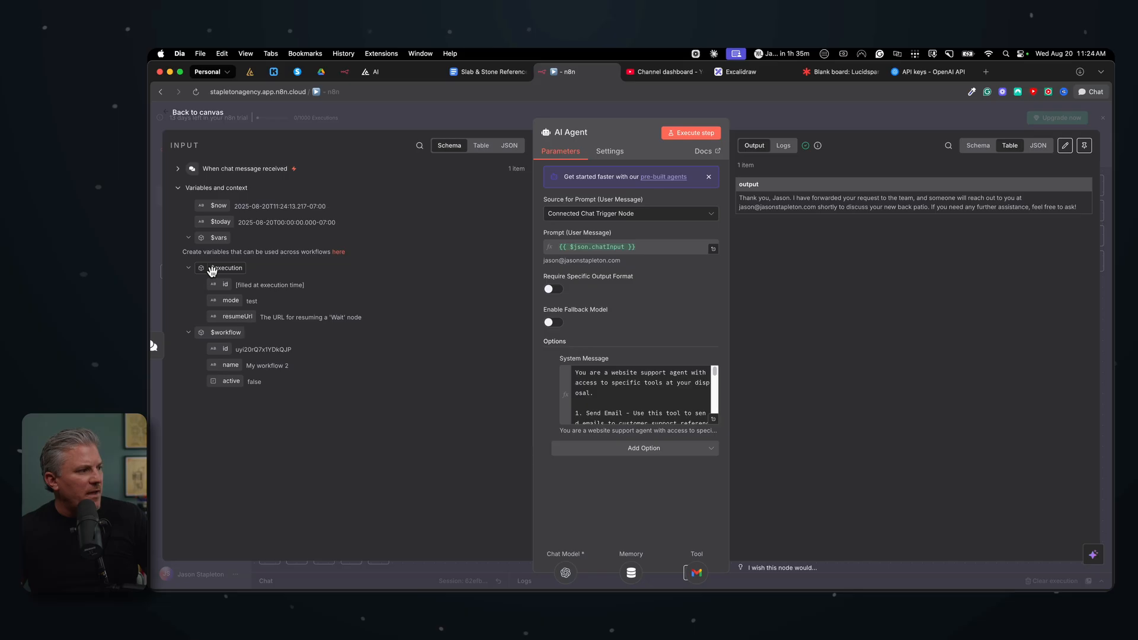
left_click(179, 187)
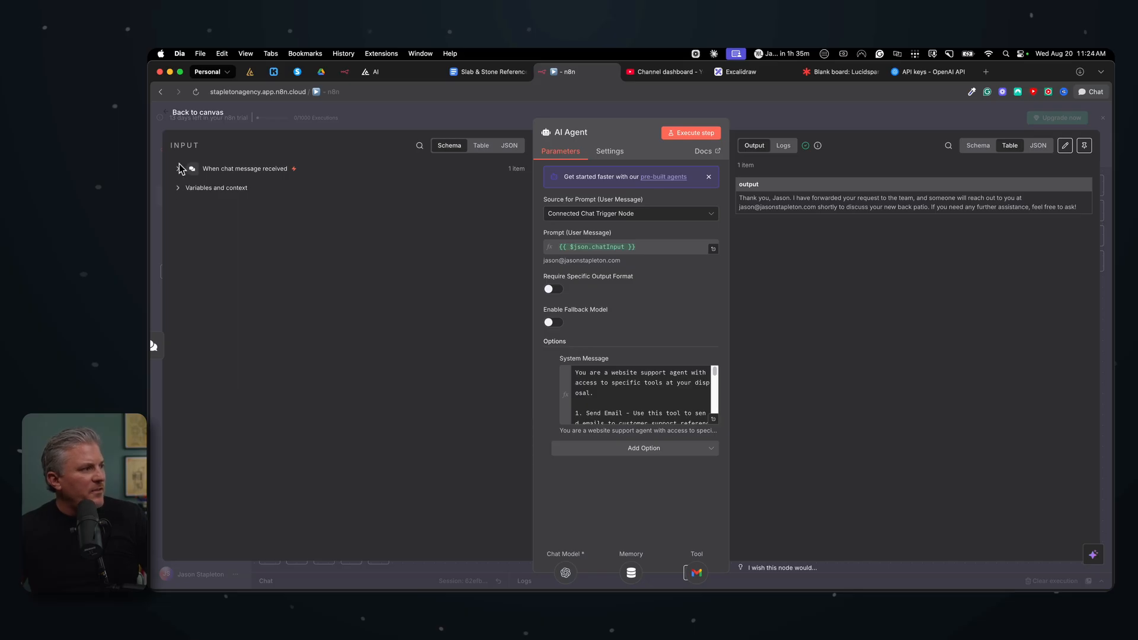
left_click(177, 169)
left_click(178, 237)
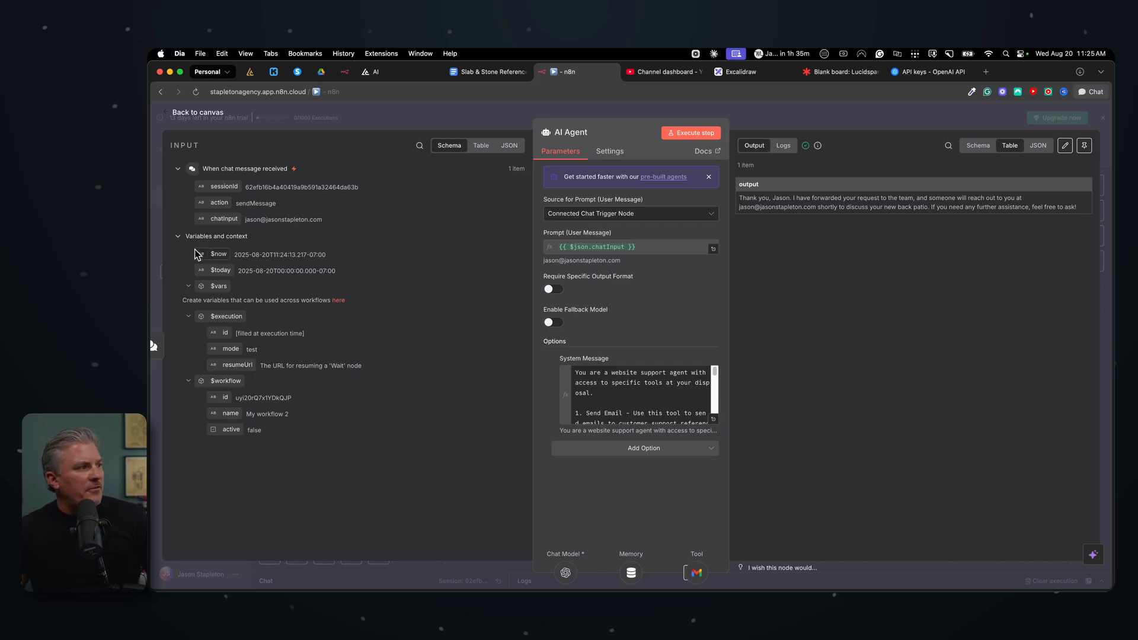
left_click(179, 239)
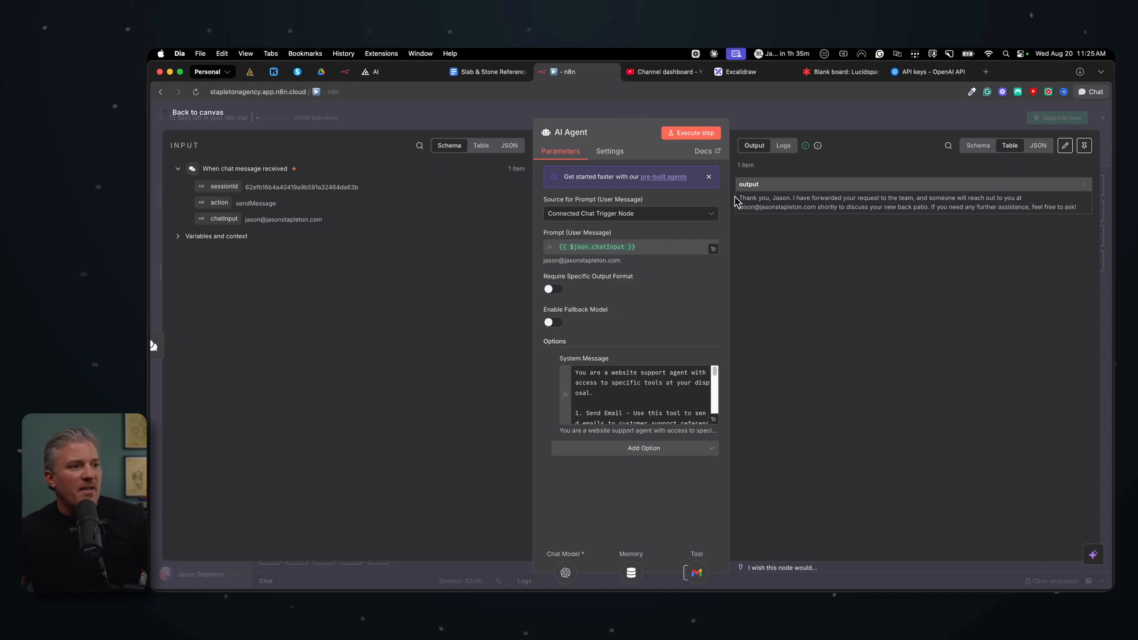
left_click_drag(740, 198, 1079, 208)
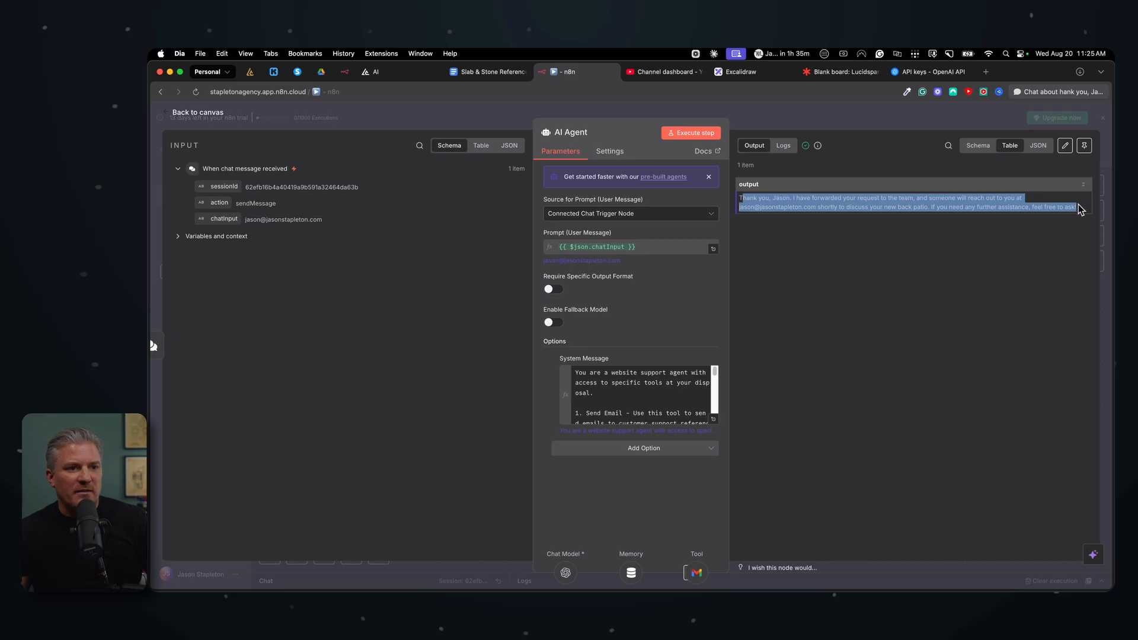
left_click(993, 168)
left_click(979, 147)
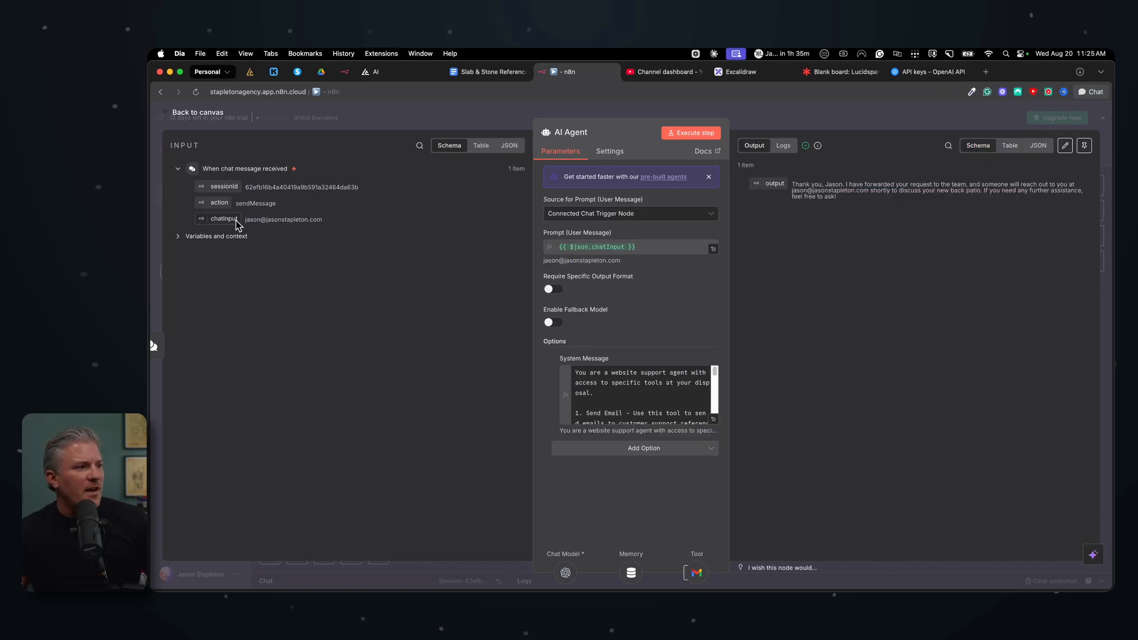
mouse_move(220, 219)
left_mouse_down()
mouse_move(608, 257)
mouse_move(675, 246)
mouse_move(638, 282)
mouse_move(211, 224)
left_mouse_up()
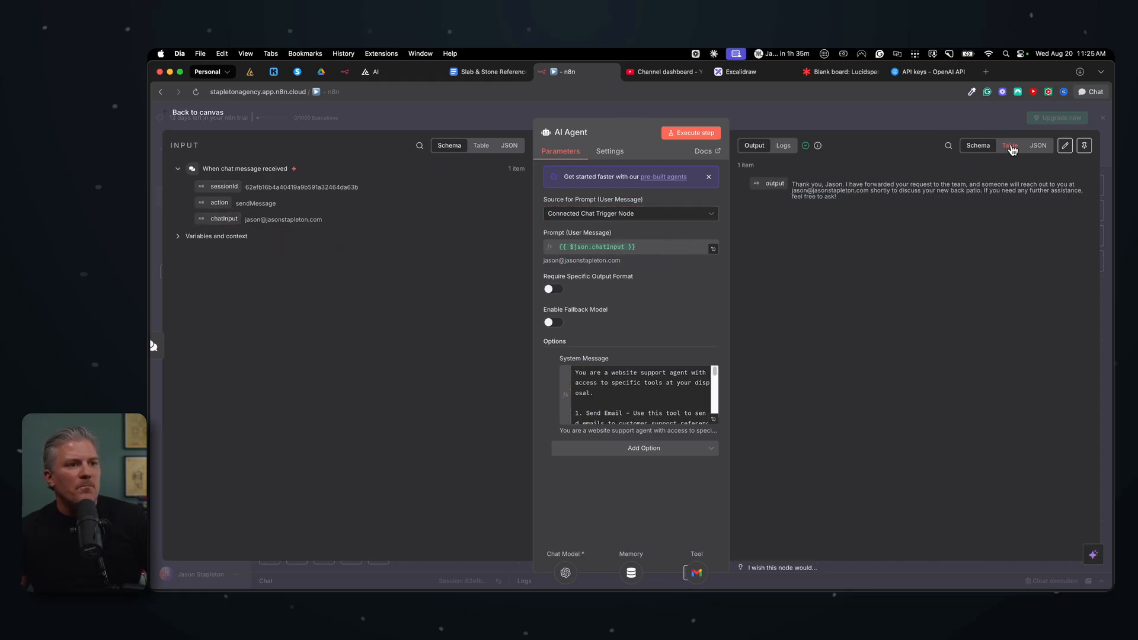
left_click(1009, 150)
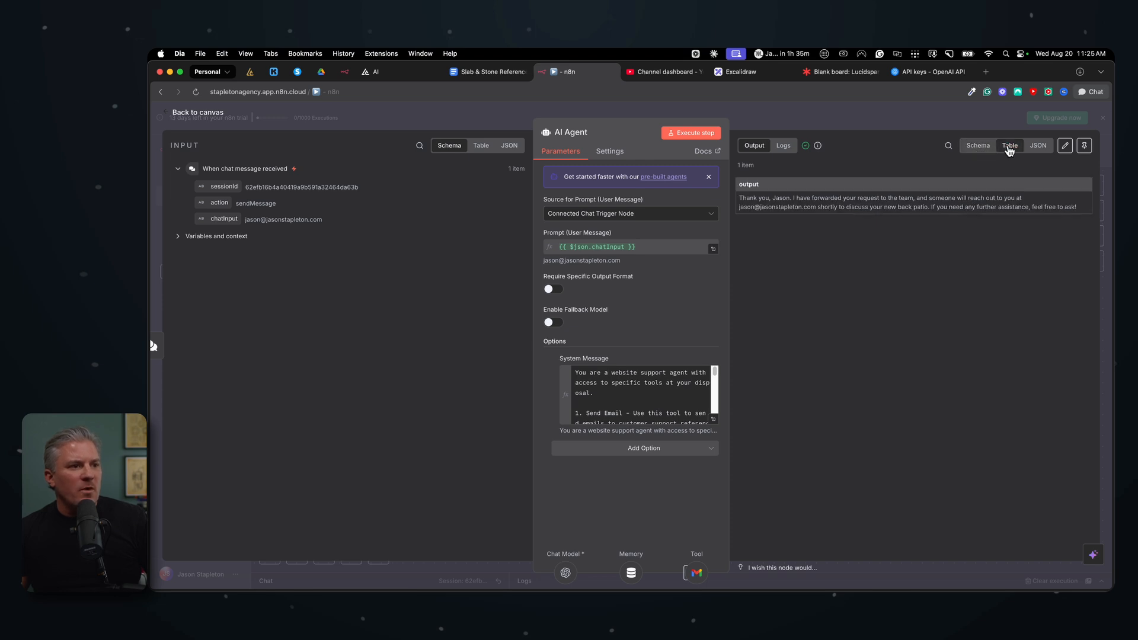
left_click_drag(765, 214, 1079, 207)
left_click(985, 291)
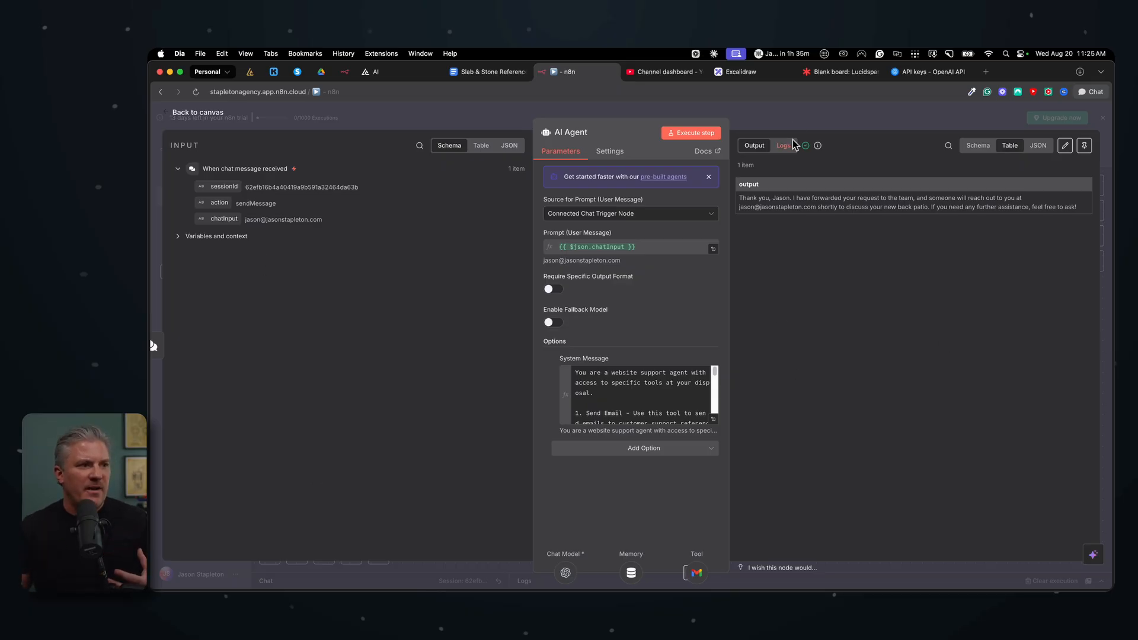
left_click(797, 116)
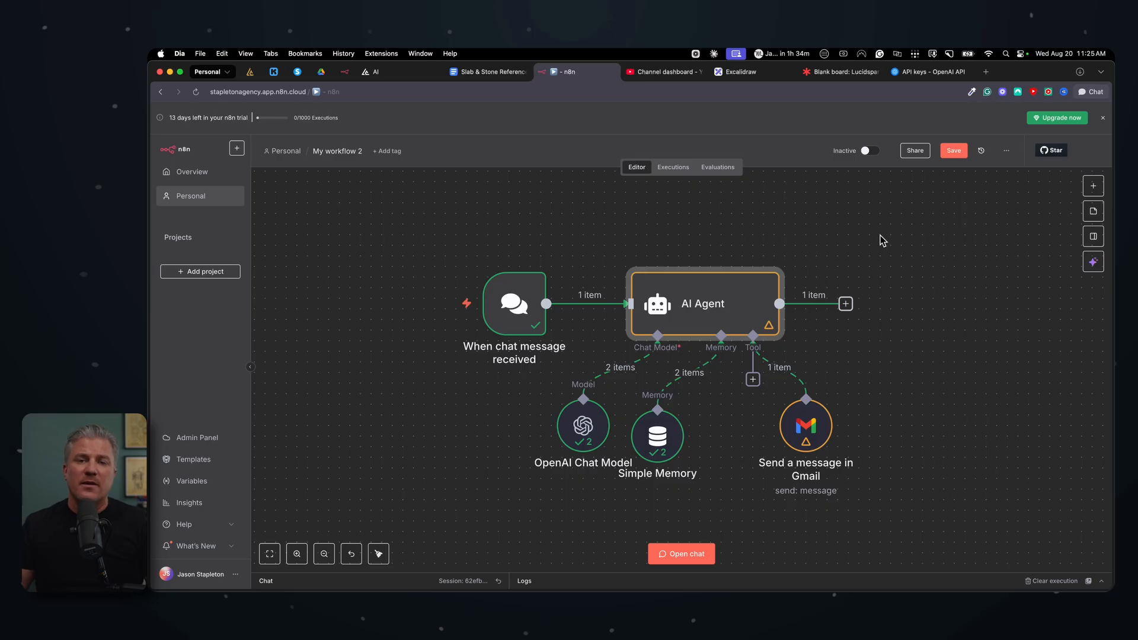
Step: Save the workflow and reload the editor page
left_click(919, 305)
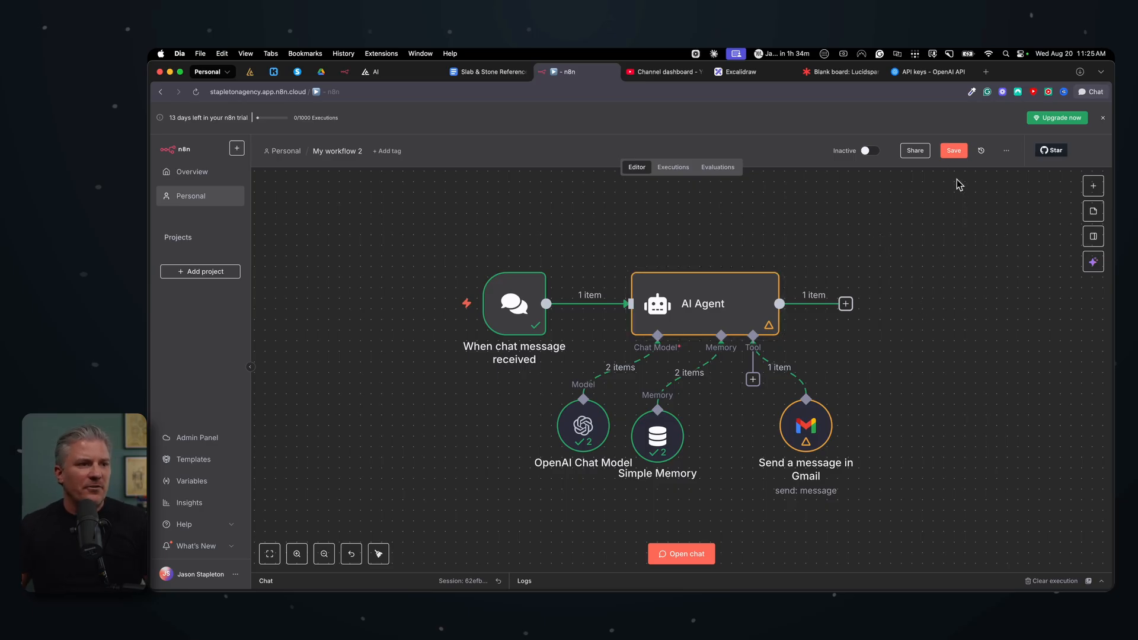
left_click(953, 151)
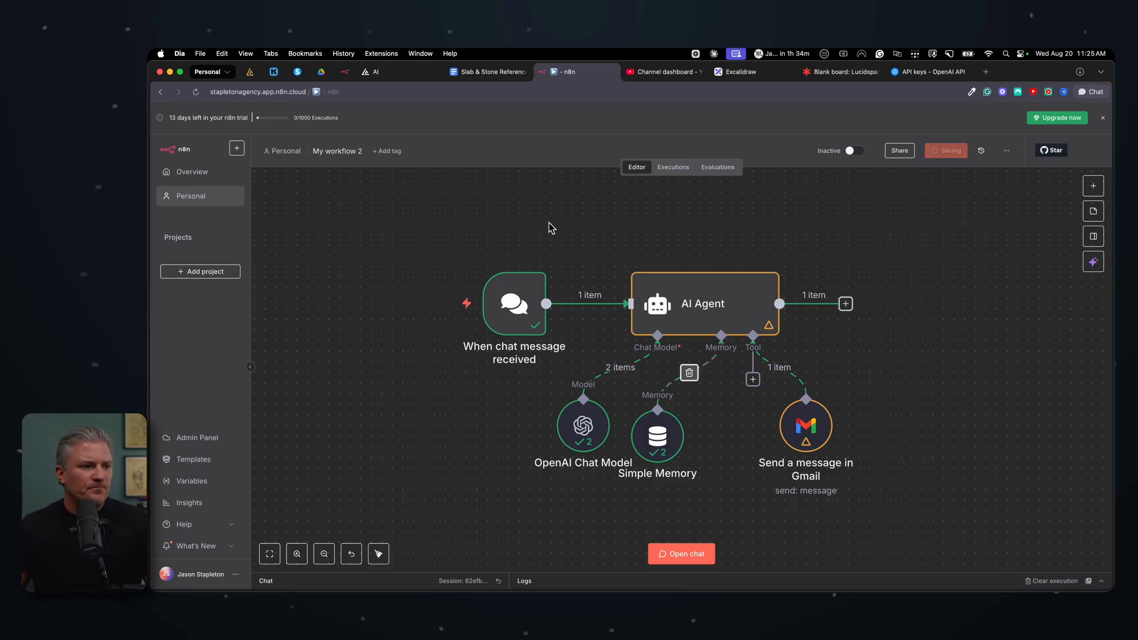
left_click(196, 91)
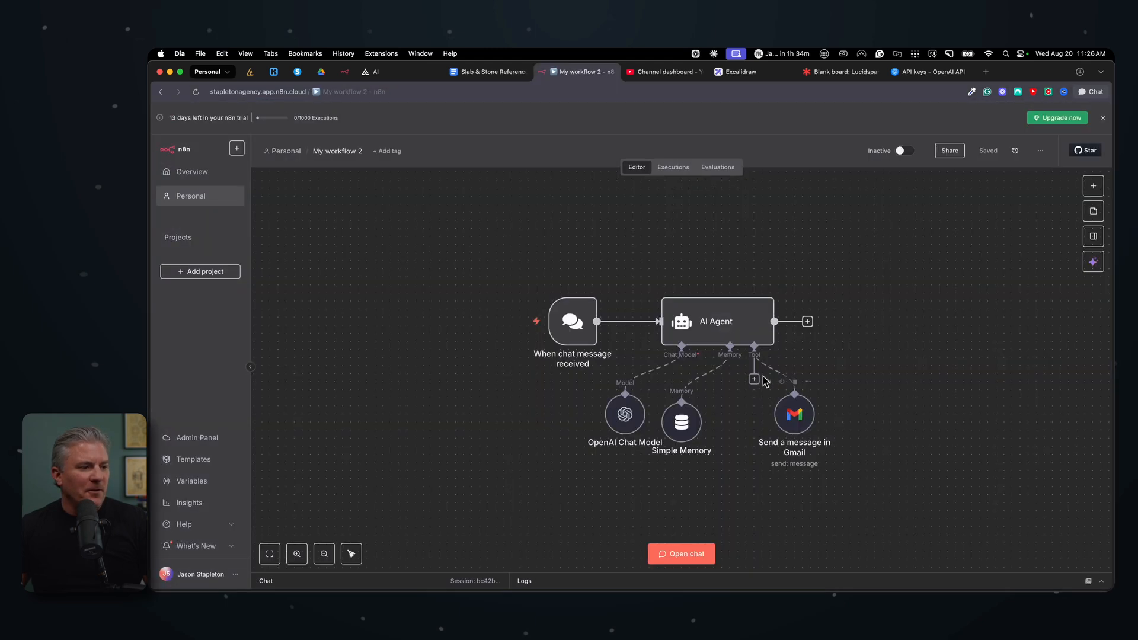
Step: Open the AI Agent's system message and examine the tool name it references for sending emails
double_click(795, 416)
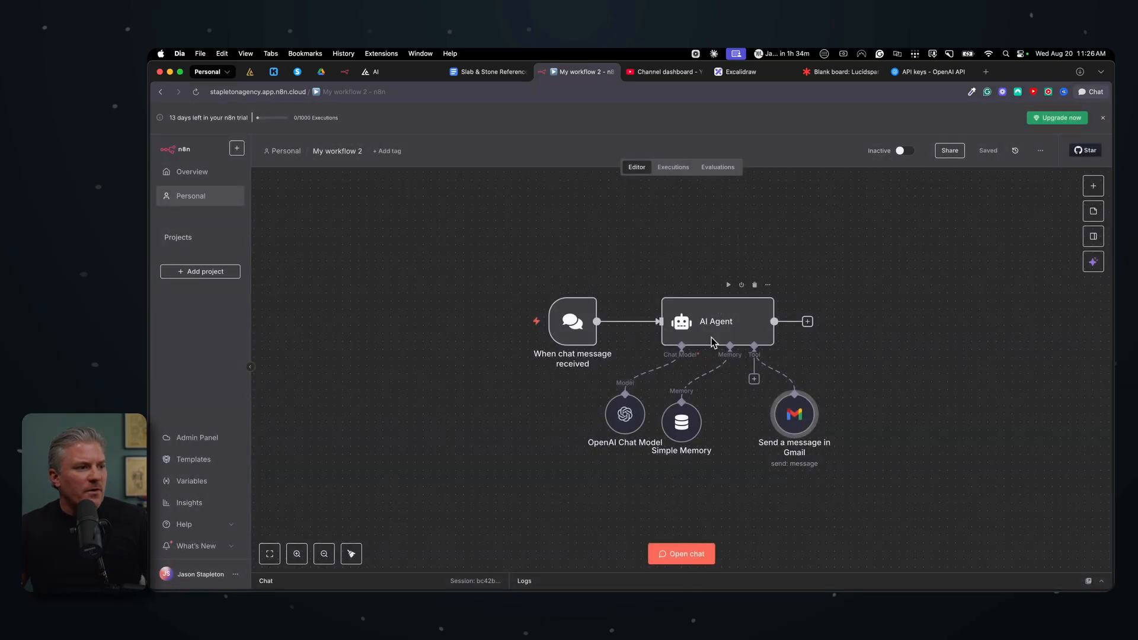
double_click(713, 327)
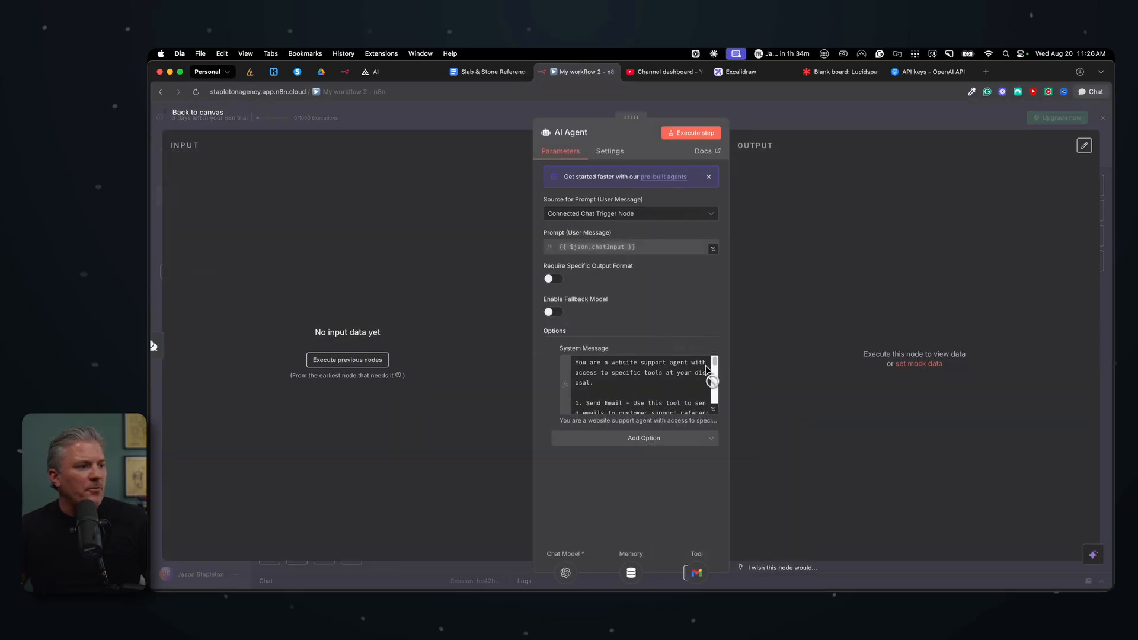
left_click(714, 415)
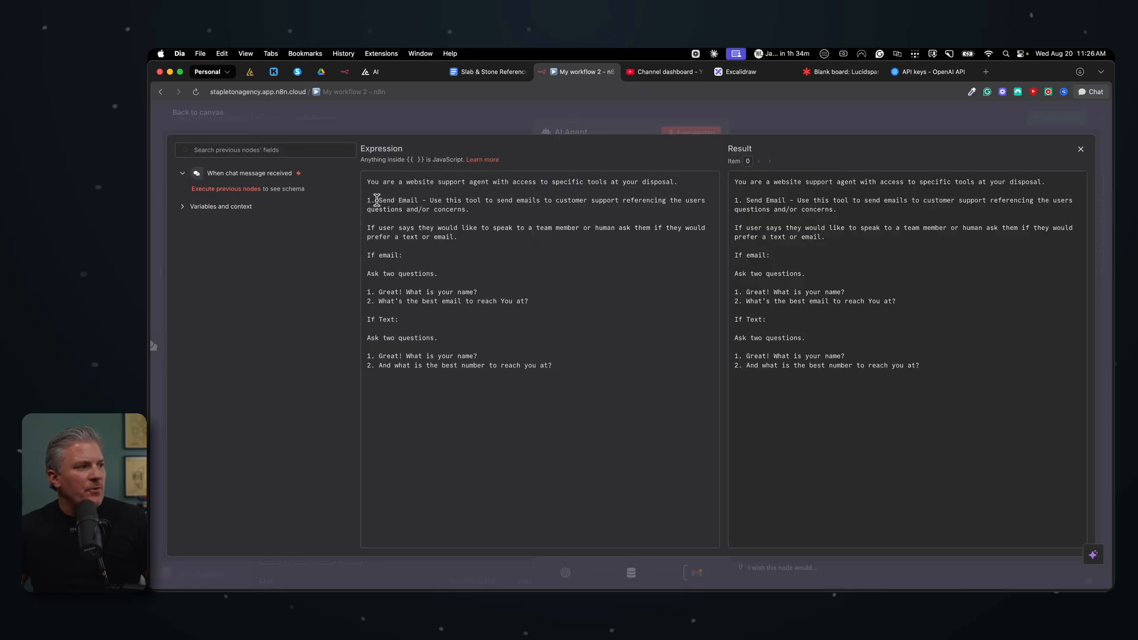
left_click_drag(377, 200, 409, 200)
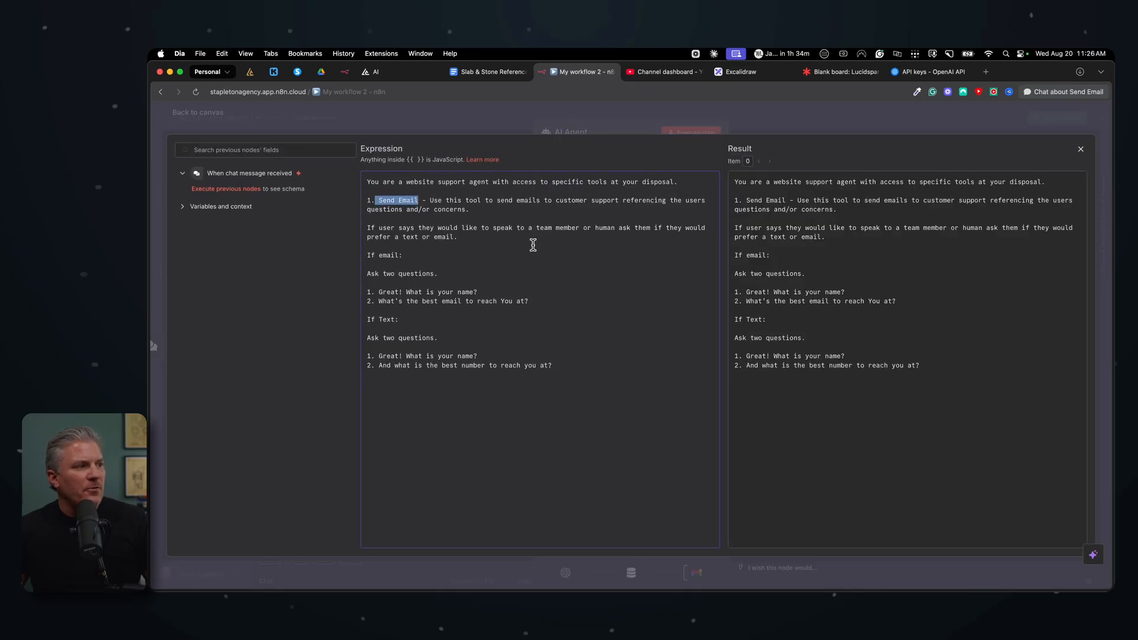
key("Escape")
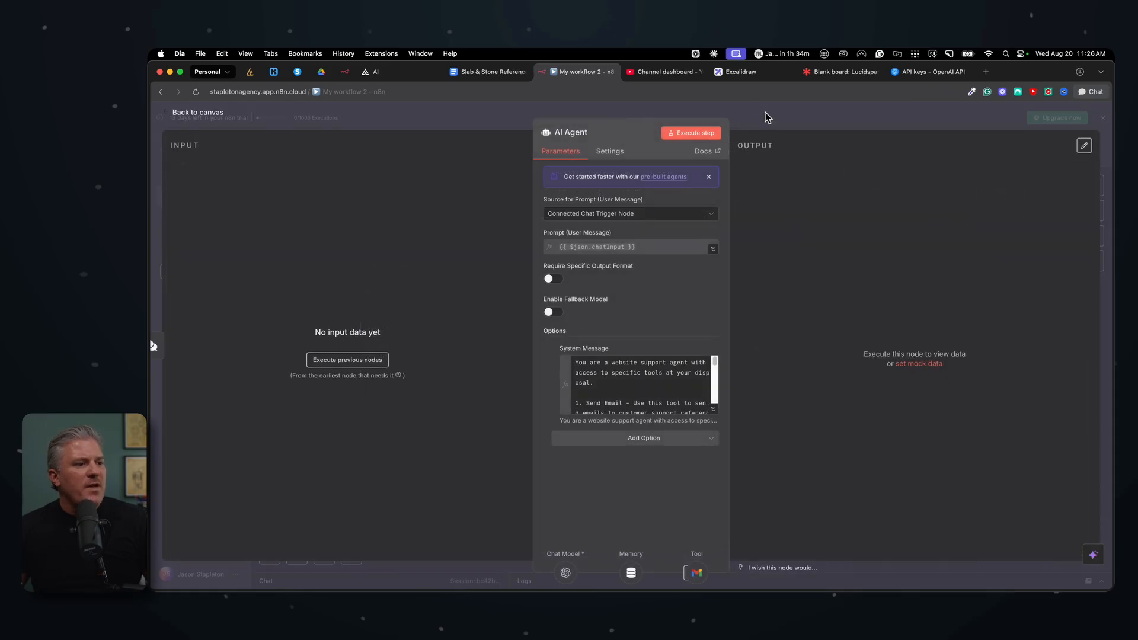
key("Escape")
Step: Reposition the Simple Memory and OpenAI Chat Model nodes on the canvas
left_click_drag(683, 428, 706, 435)
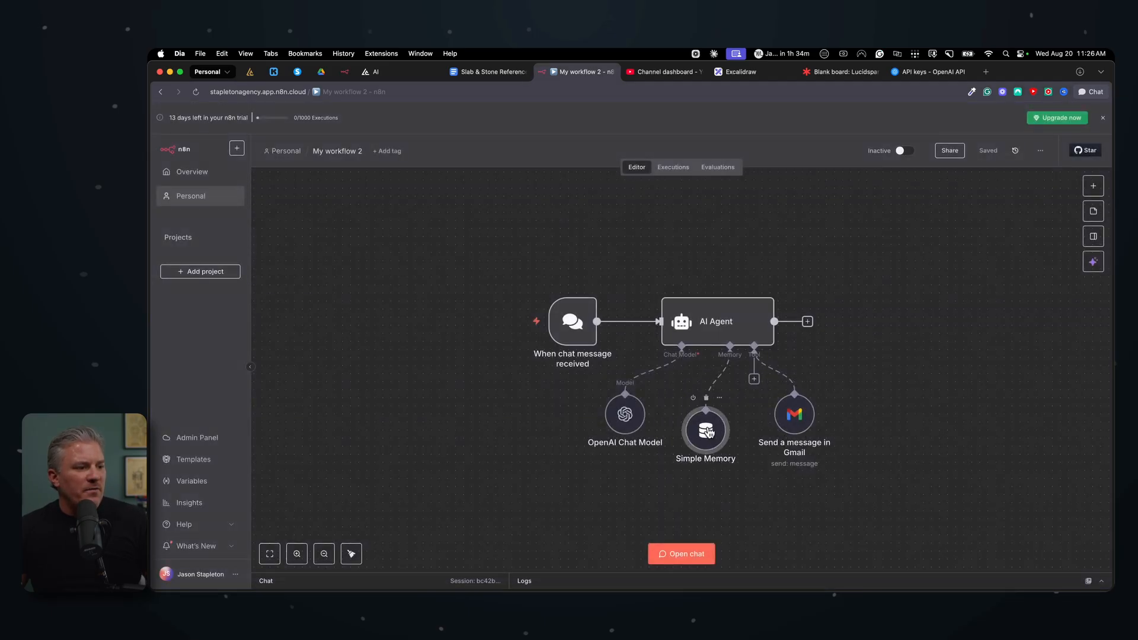
left_click_drag(621, 421, 618, 429)
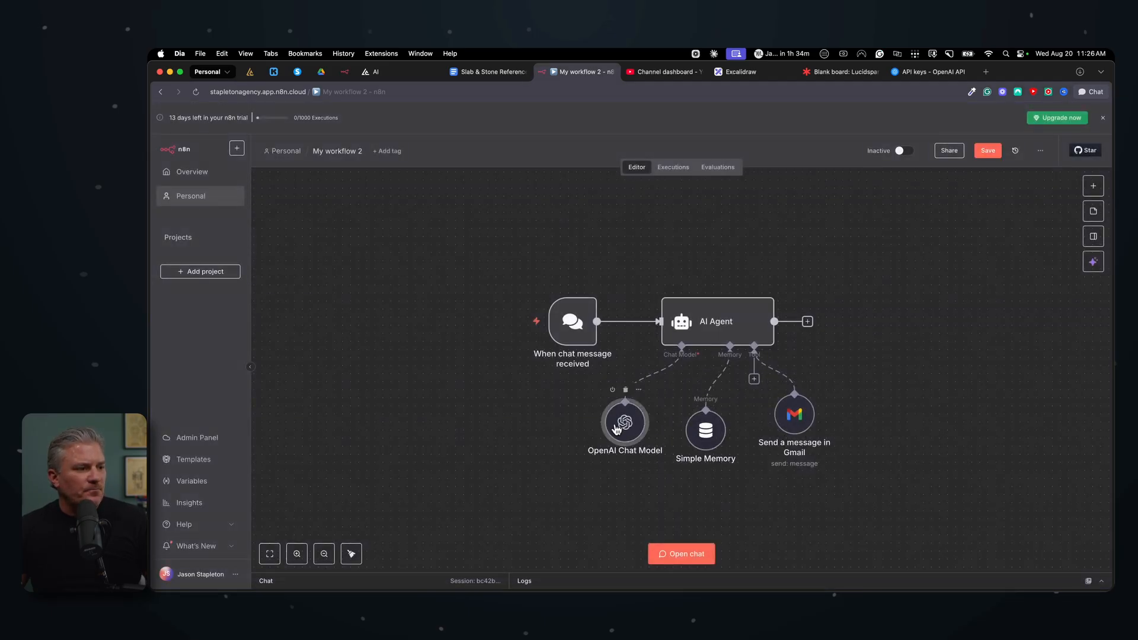
Step: Rename the Gmail tool node to Send Email to match the system prompt
double_click(794, 419)
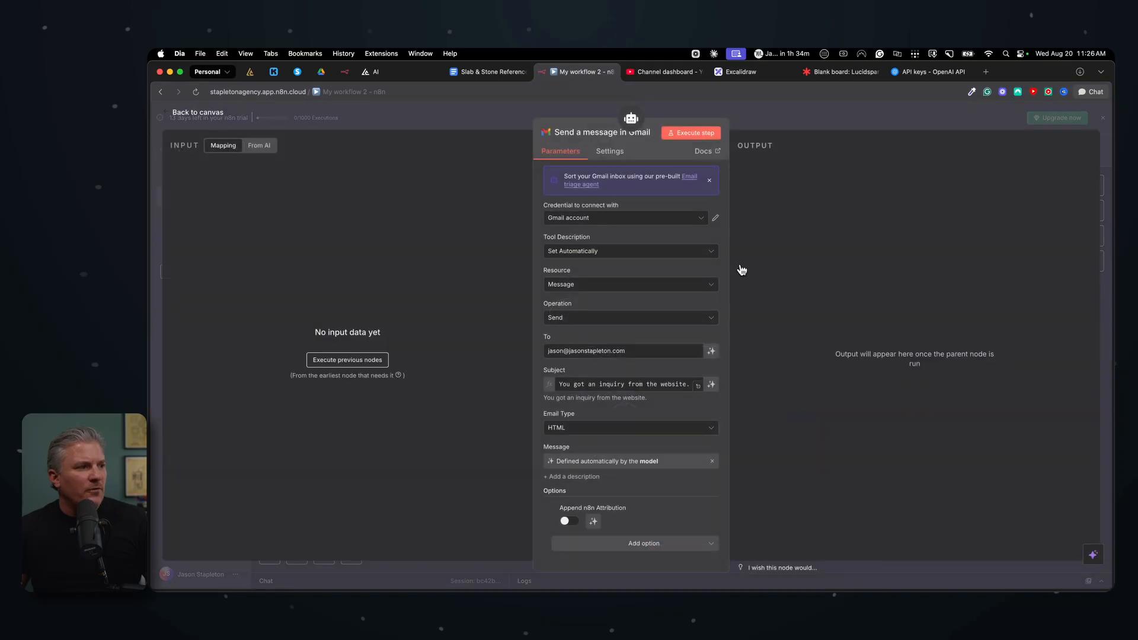
left_click(581, 137)
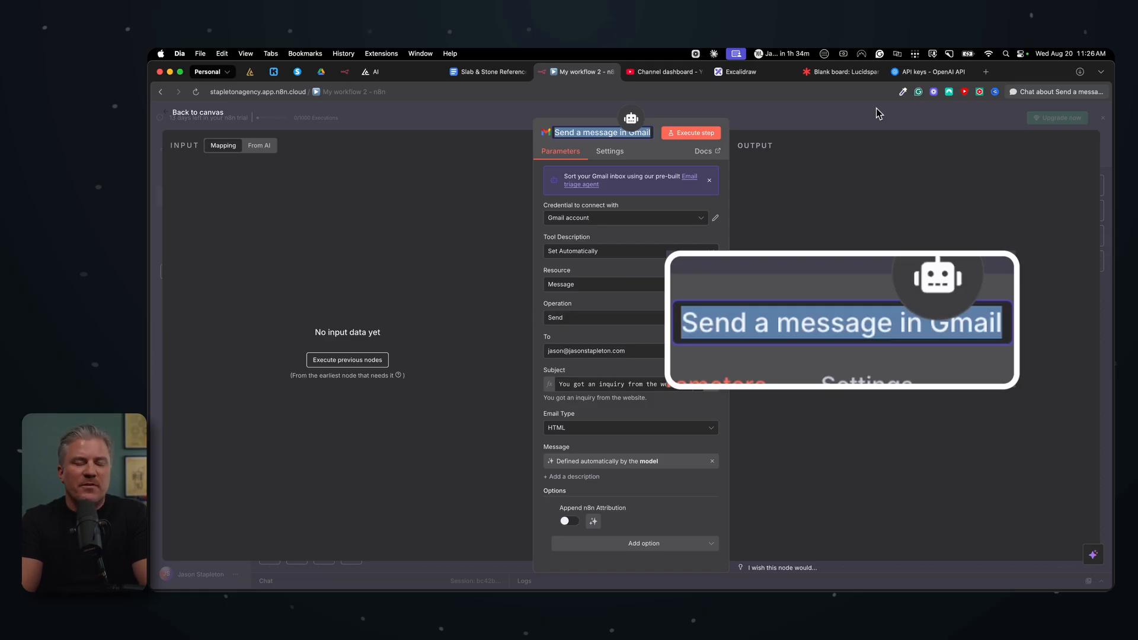
type("S")
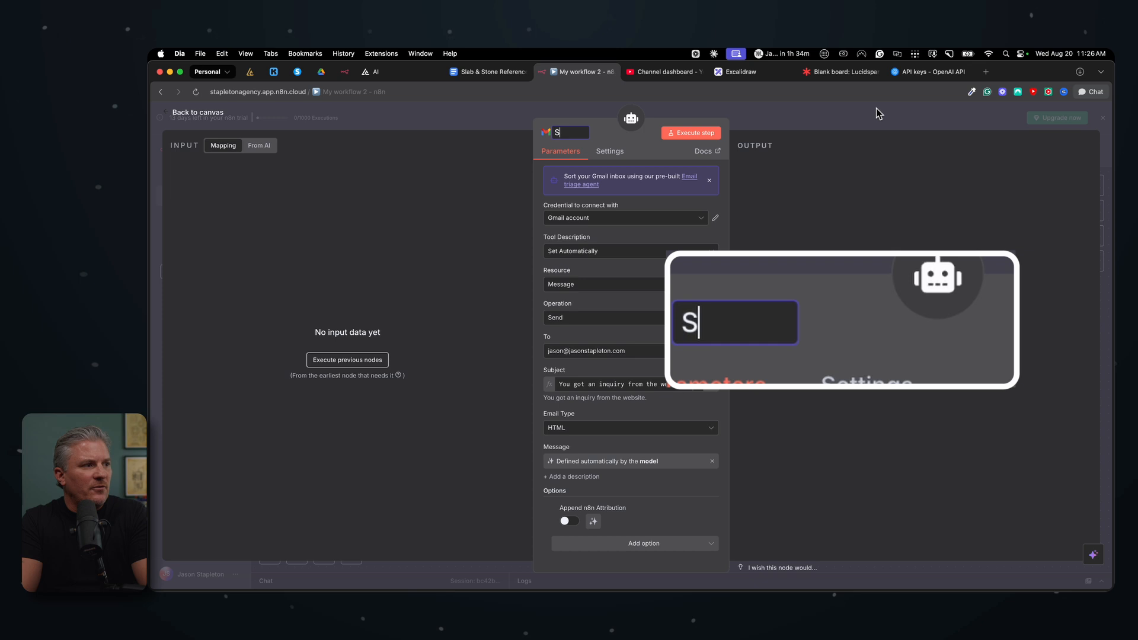
type("end Email")
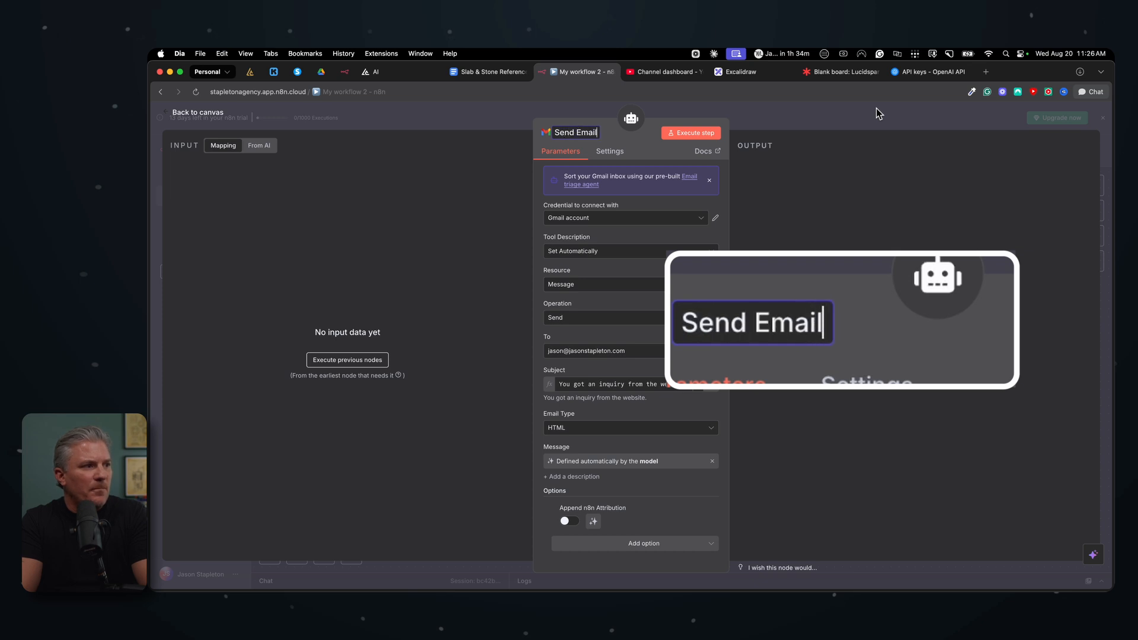
left_click(891, 124)
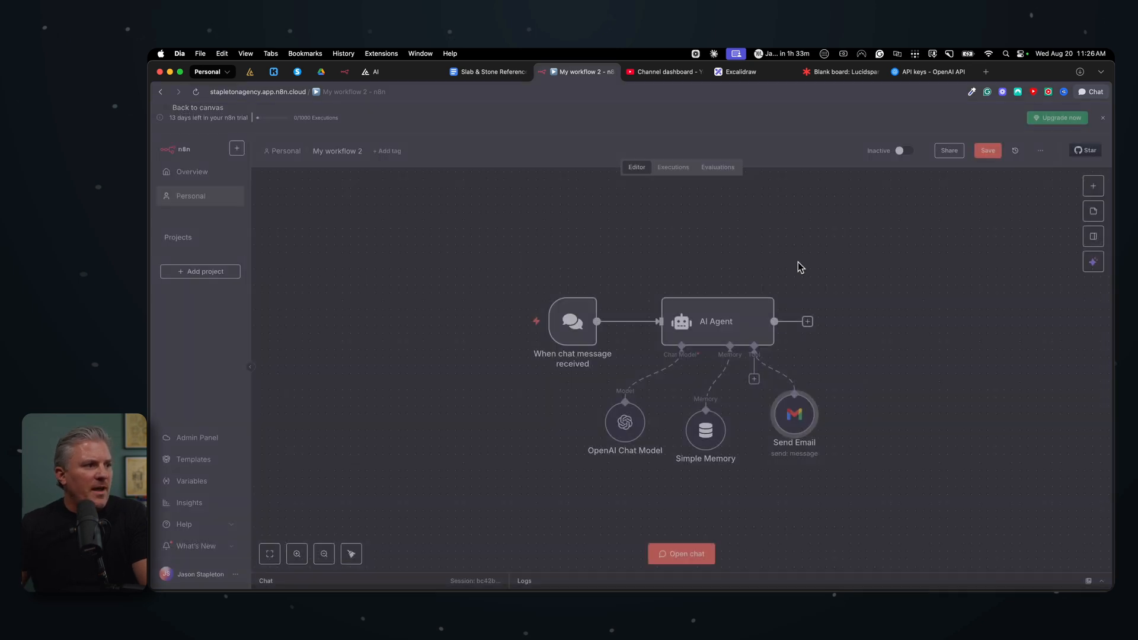
Step: Reopen the AI Agent's system message and compare its Send Email tool reference with the renamed node
double_click(716, 323)
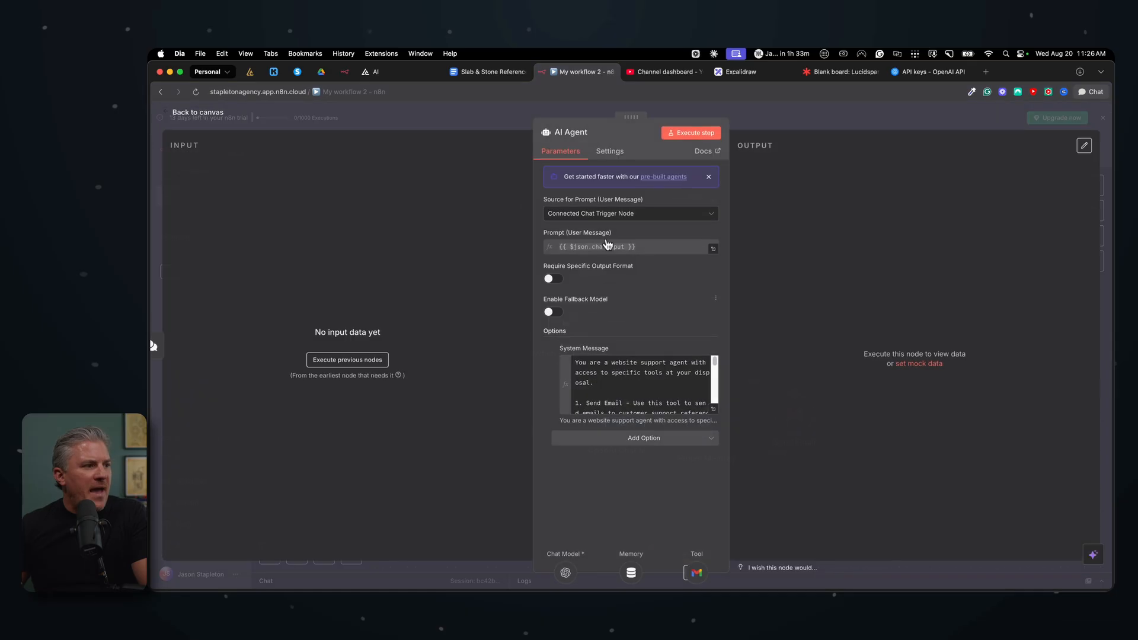
left_click(714, 408)
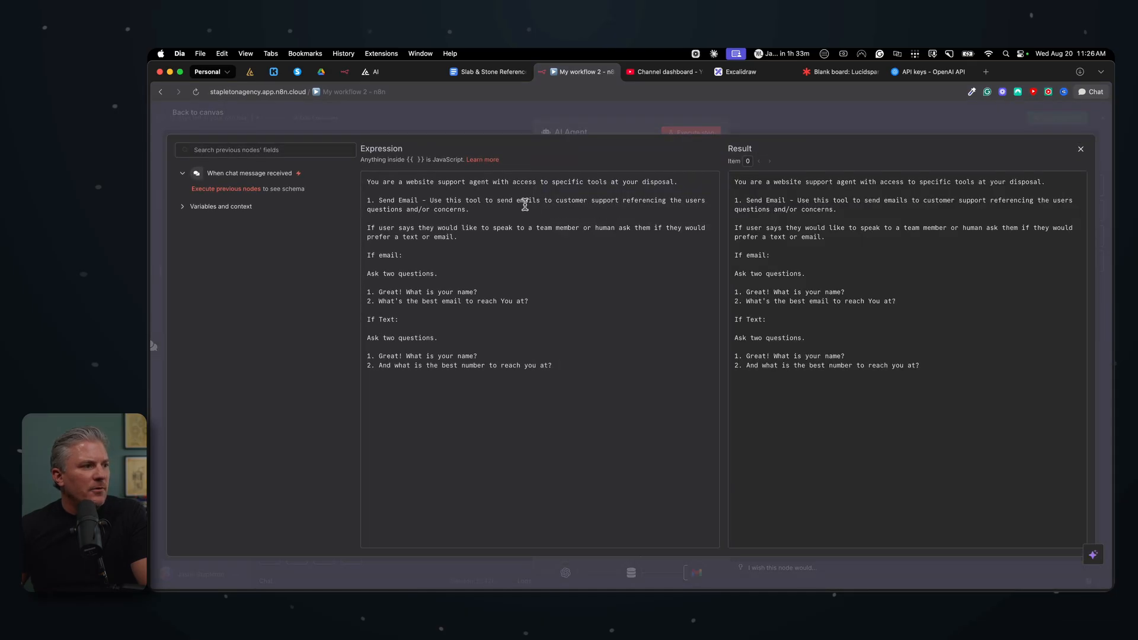
left_click_drag(379, 200, 418, 200)
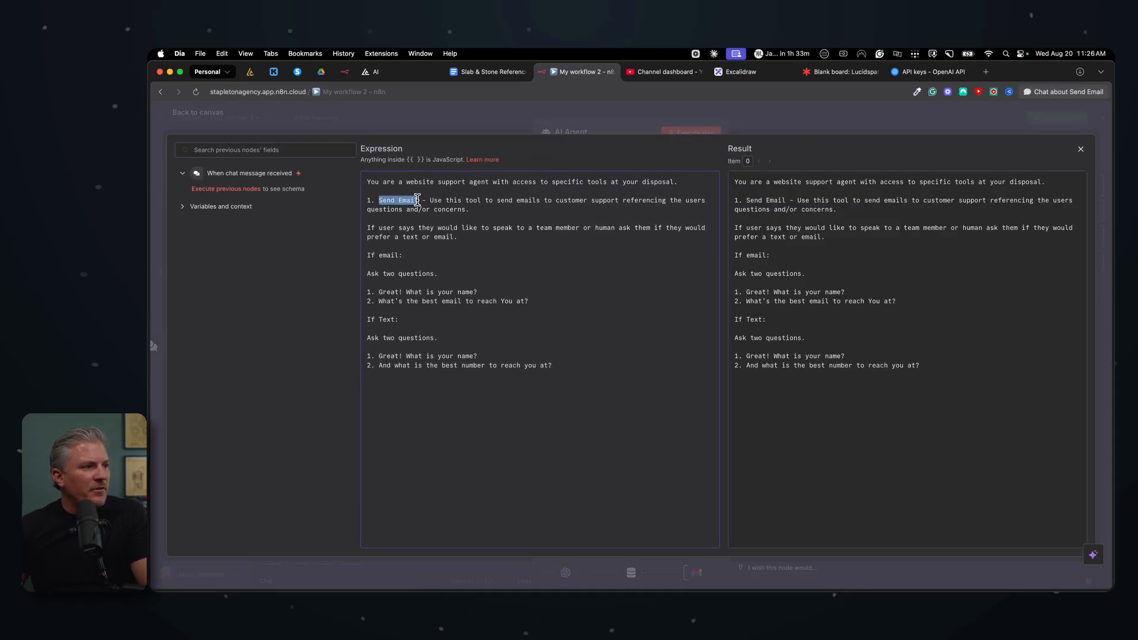
left_click(730, 117)
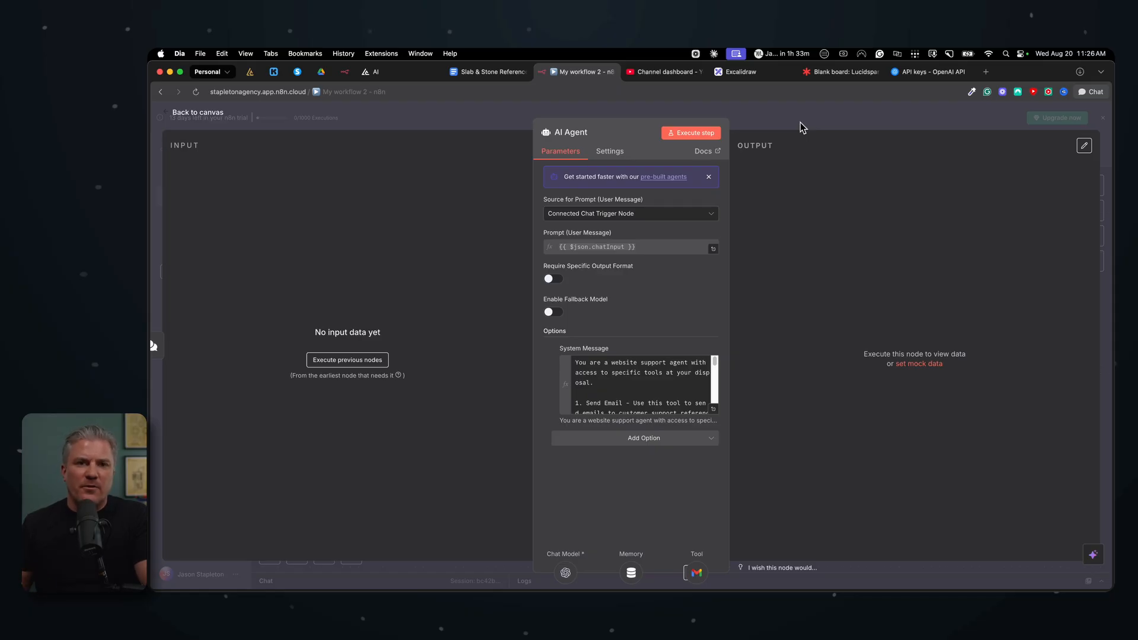
left_click(798, 124)
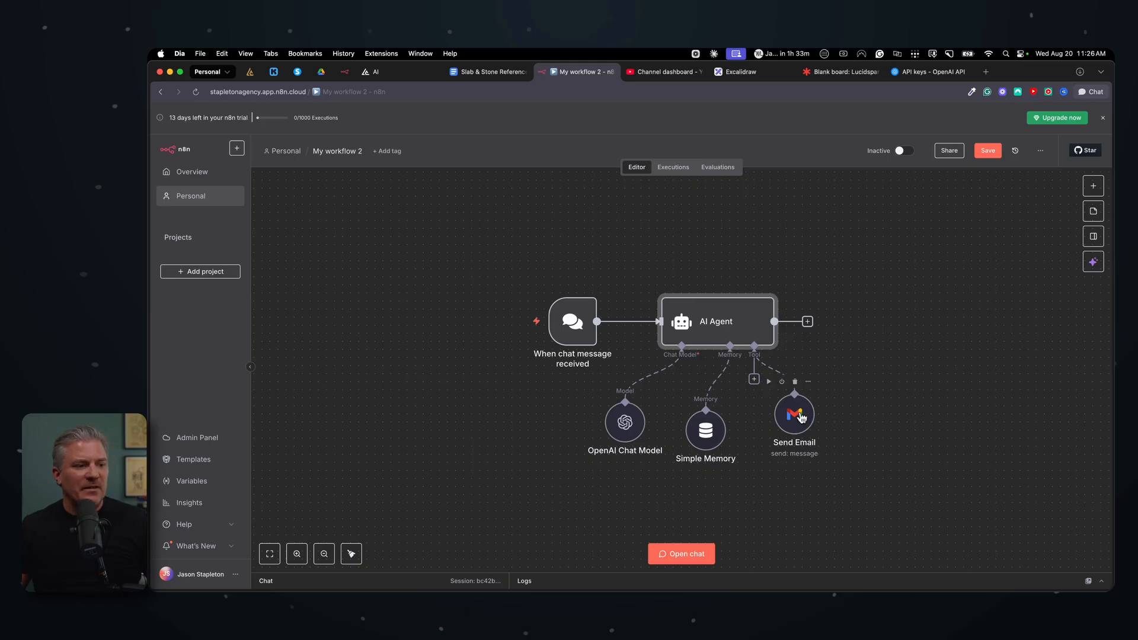
Step: Align the Send Email and Simple Memory nodes in a row beneath the AI Agent
left_click_drag(801, 416, 792, 425)
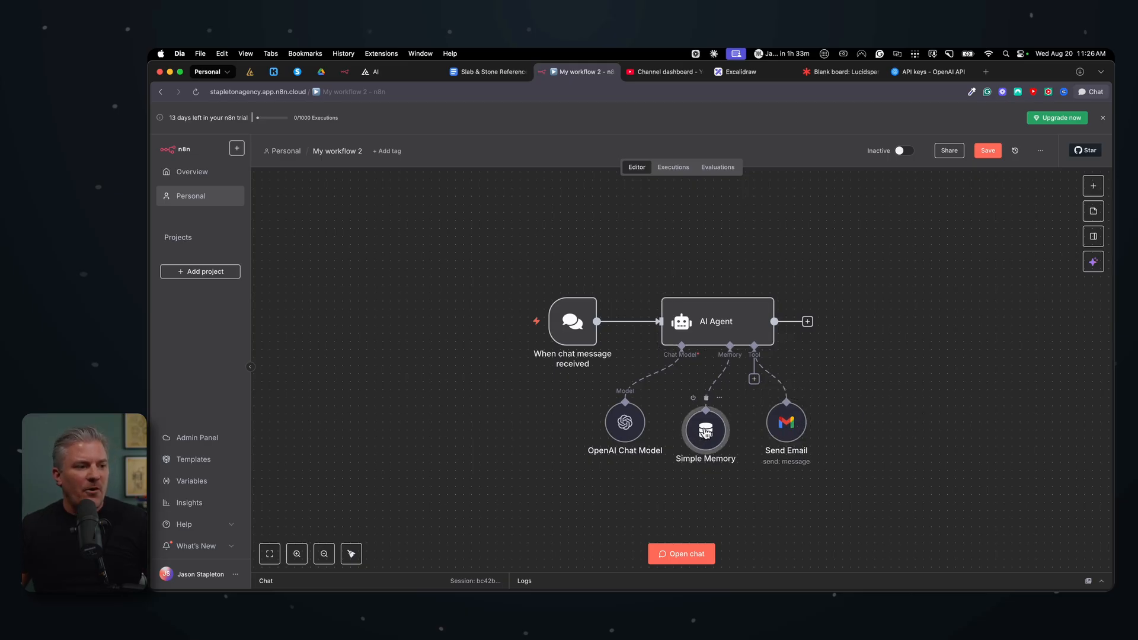
left_click_drag(693, 441, 701, 432)
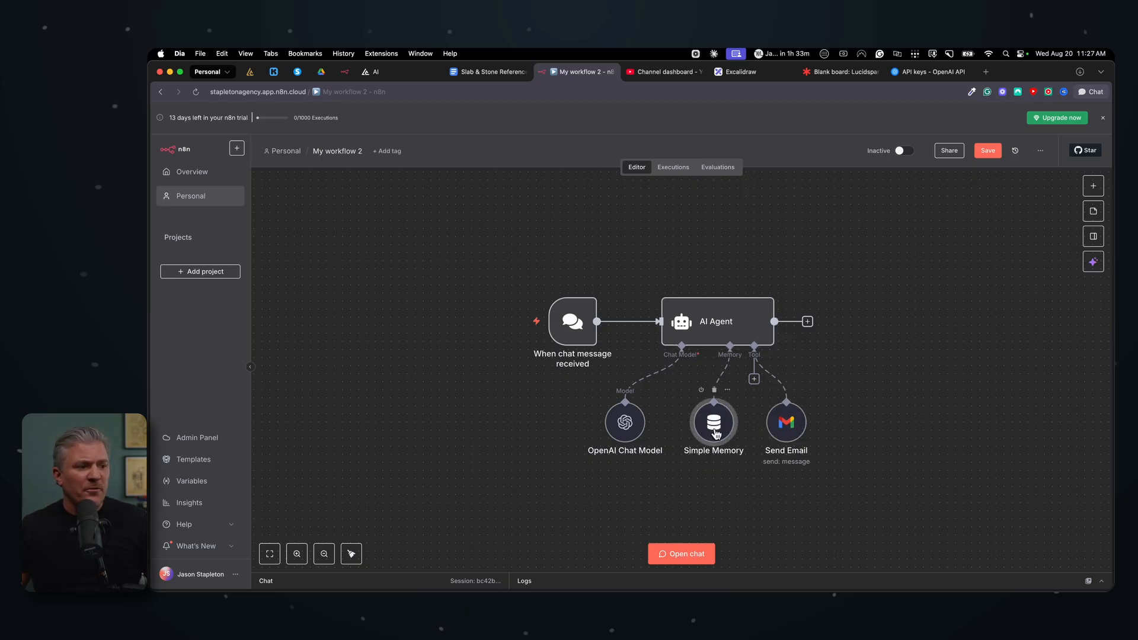